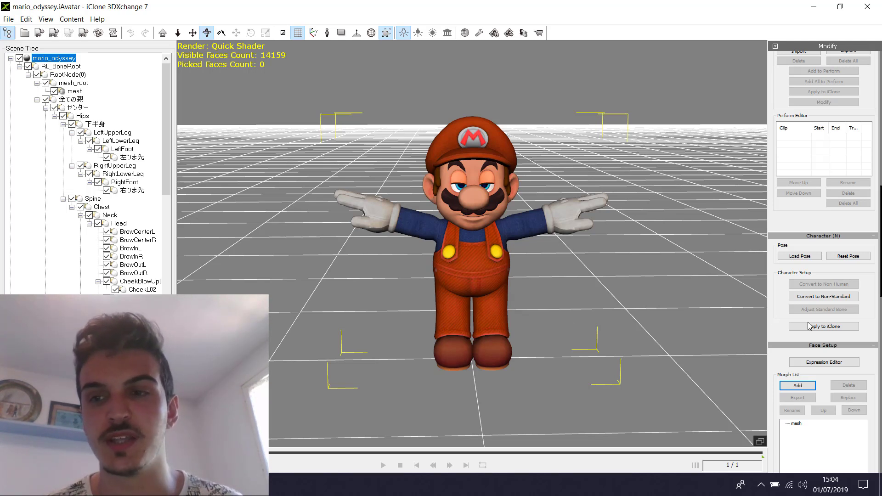
# - Start converting the Mario character to non-standard, deactivating the characterization profile so its existing bone mapping is cleared
pyautogui.click(831, 298)
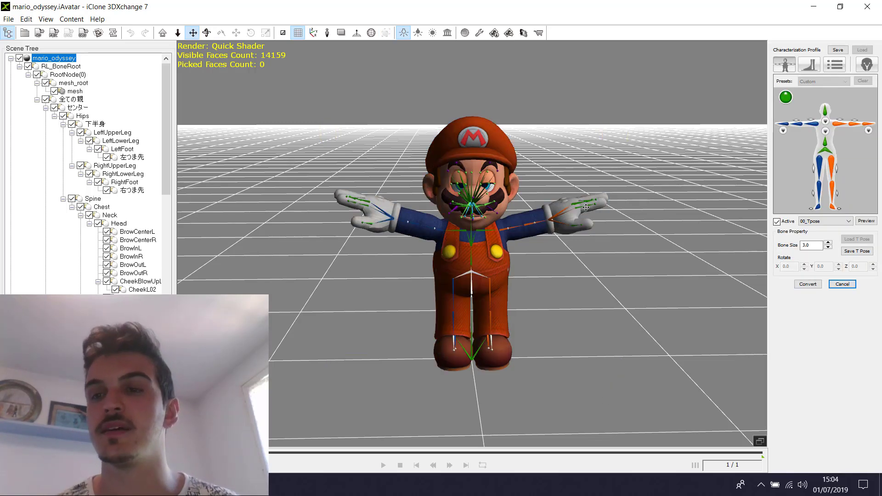
pyautogui.click(776, 222)
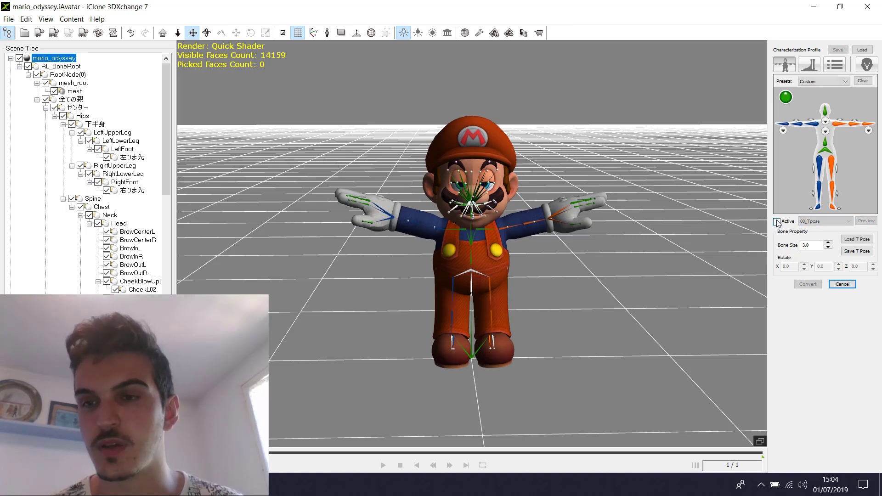
pyautogui.click(862, 81)
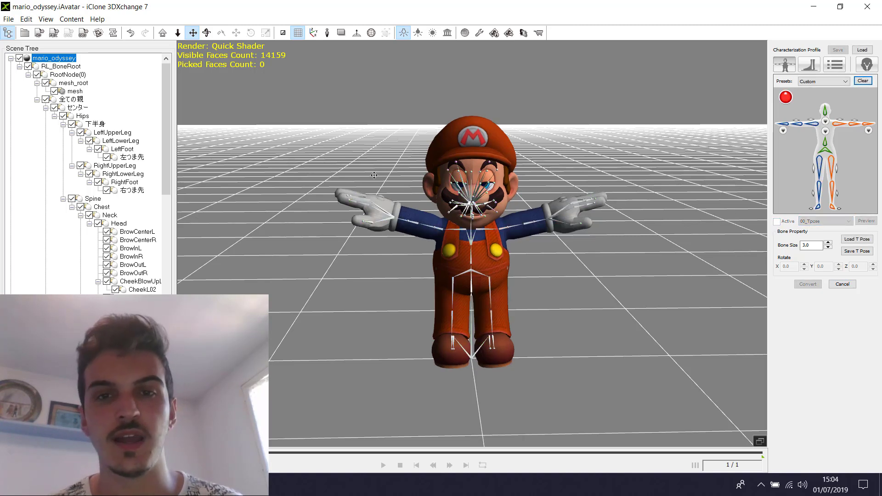
# - Map the character's right thigh, calf and foot to the matching leg bones, agreeing to remove all extended bones
pyautogui.click(178, 32)
pyautogui.moveTo(471, 372); pyautogui.dragTo(457, 157)
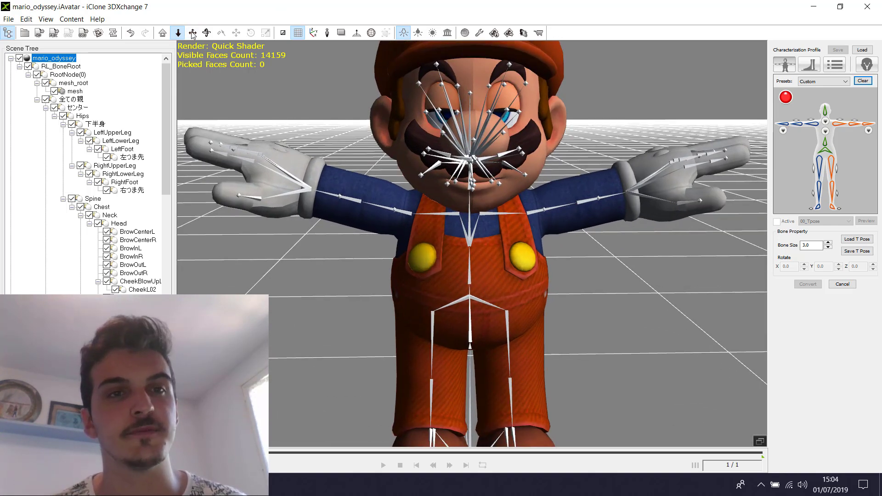
pyautogui.click(193, 33)
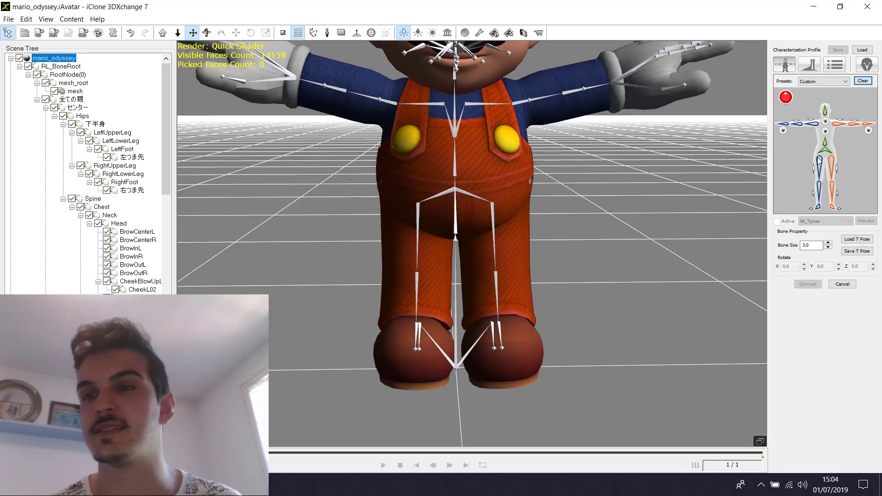
pyautogui.moveTo(673, 120); pyautogui.dragTo(639, 211, button='middle')
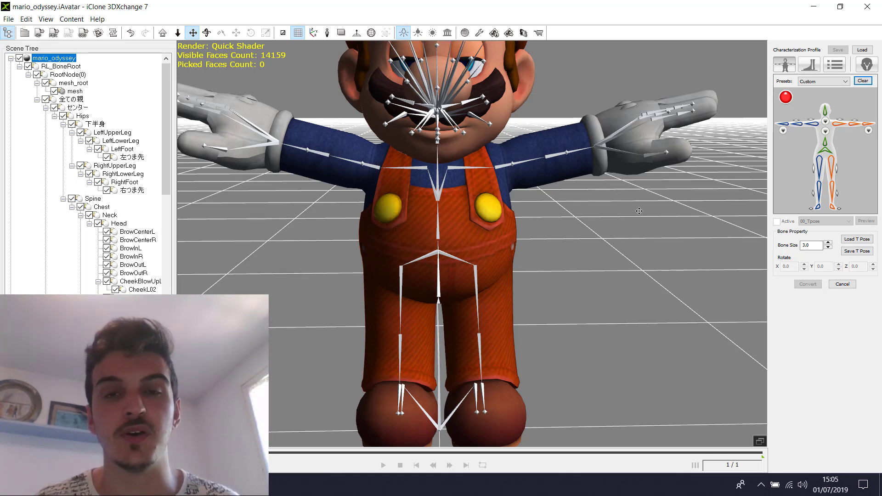
pyautogui.click(821, 169)
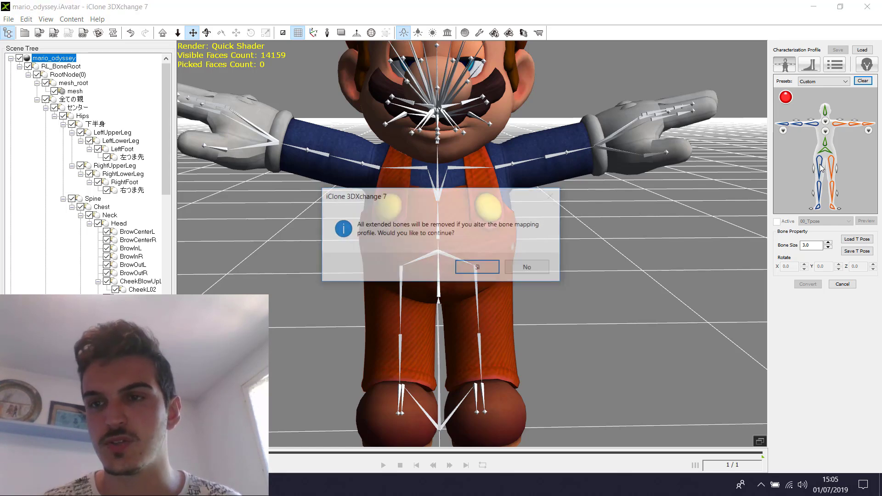
pyautogui.click(522, 271)
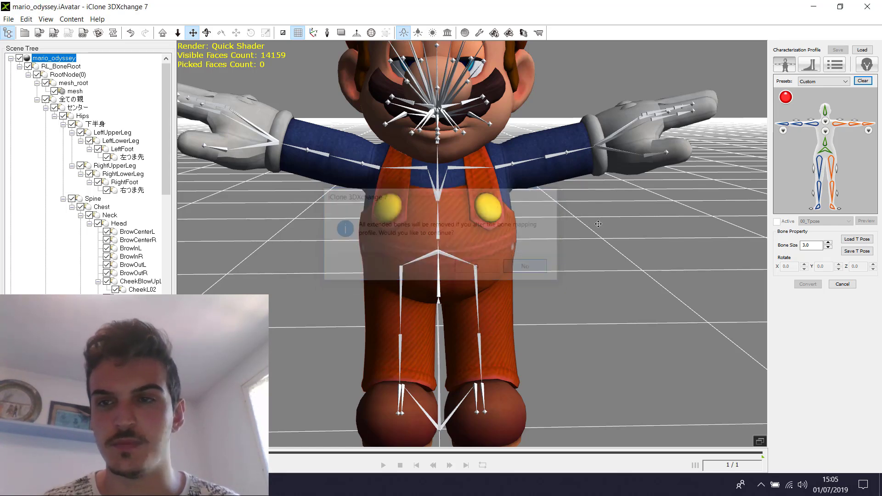
pyautogui.click(821, 170)
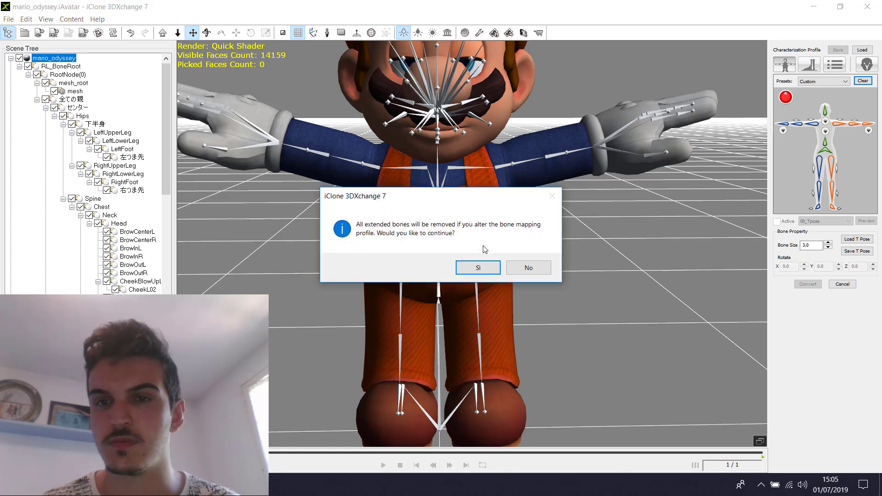
pyautogui.click(469, 266)
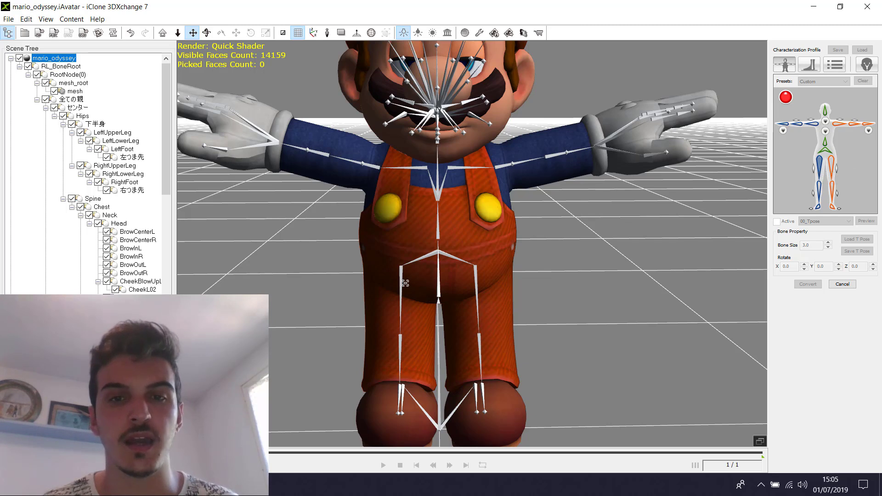
pyautogui.click(820, 192)
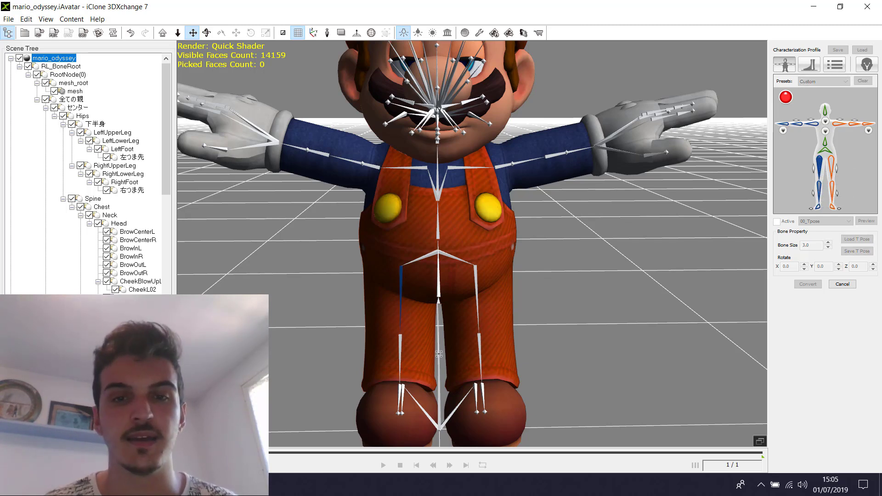
pyautogui.click(400, 344)
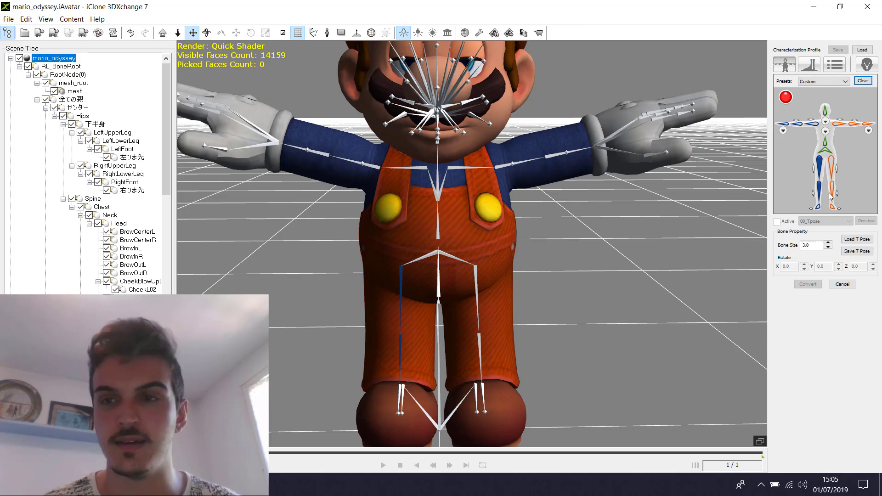
pyautogui.click(400, 390)
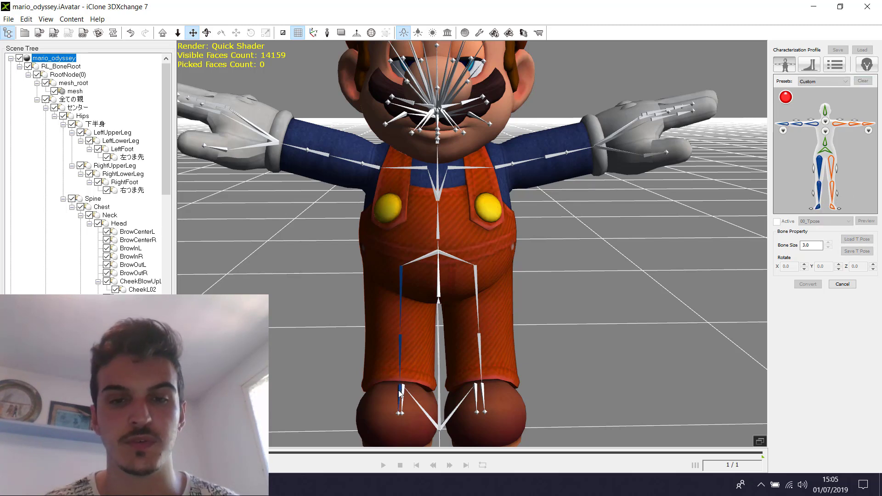
# - Map the character's left foot, calf and thigh to the matching bones of the left leg
pyautogui.click(833, 210)
pyautogui.click(483, 390)
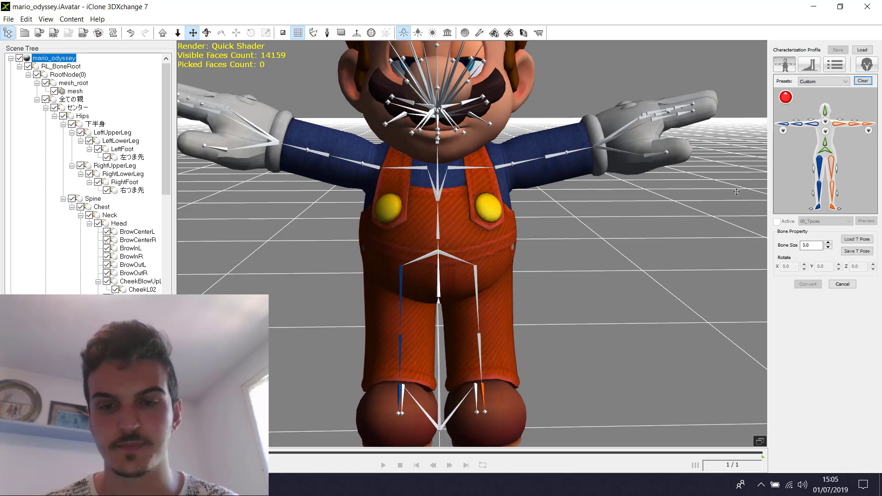
pyautogui.click(480, 356)
pyautogui.click(831, 162)
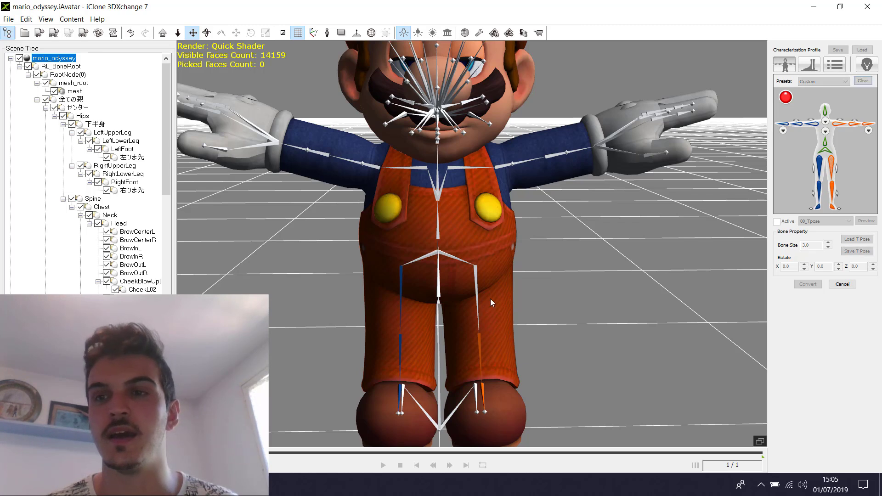
pyautogui.click(475, 285)
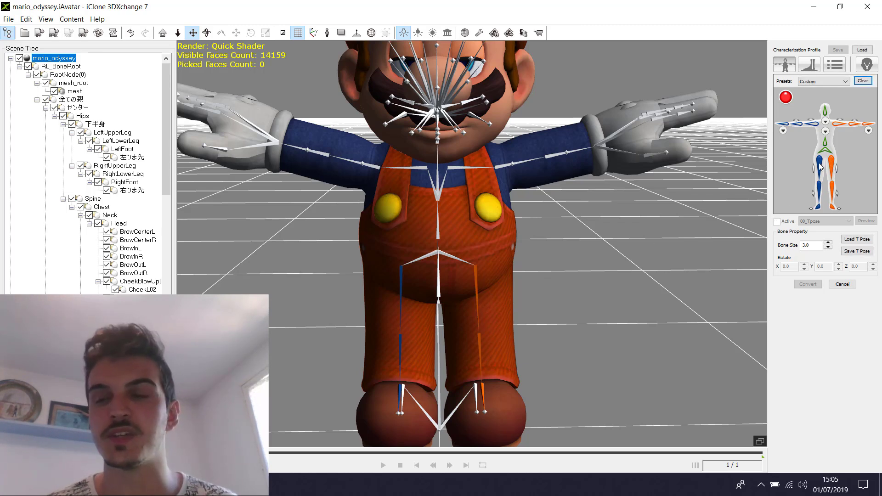
# - Map the hip to the 全ての親 root bone between the feet, and the spine to the lower-torso bone above the waist
pyautogui.click(440, 427)
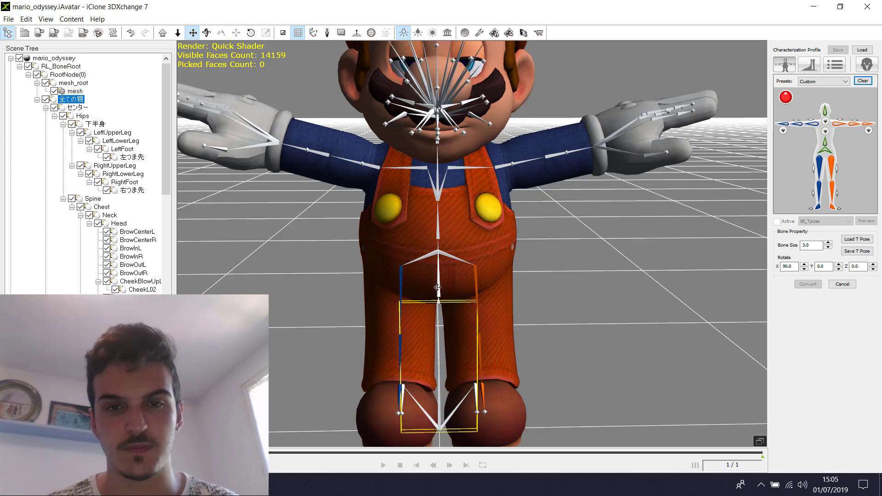
pyautogui.click(825, 155)
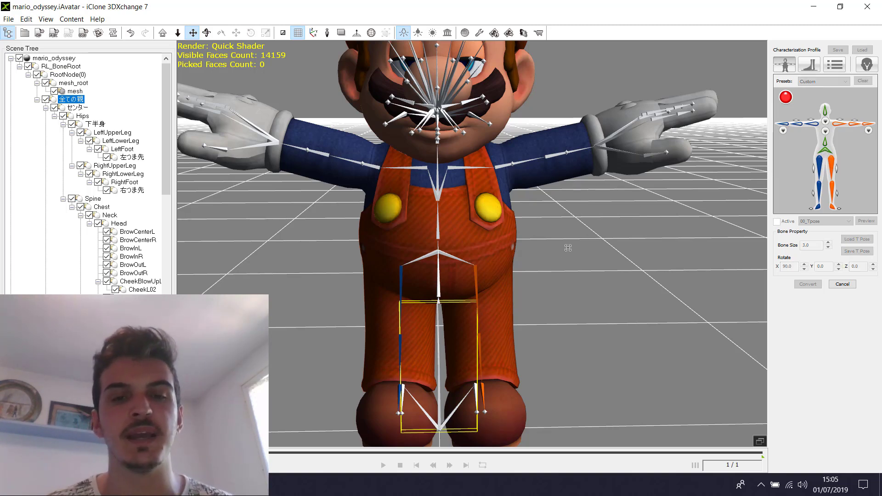
pyautogui.click(439, 425)
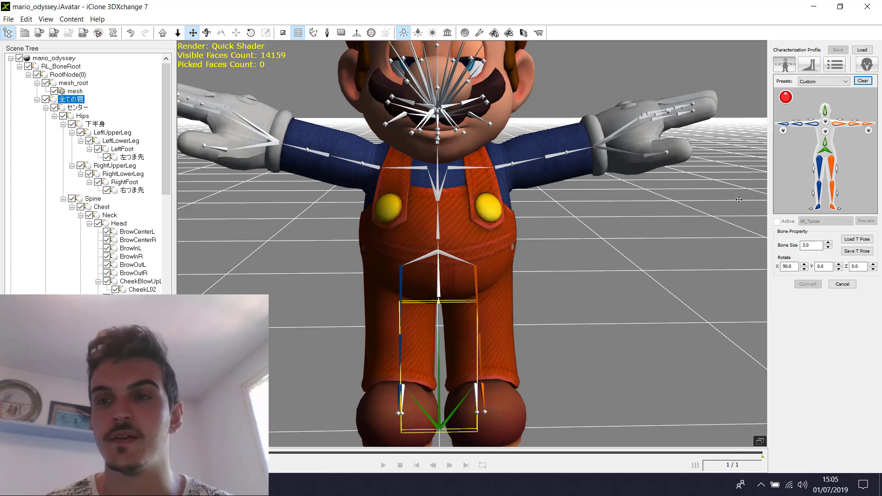
pyautogui.click(825, 149)
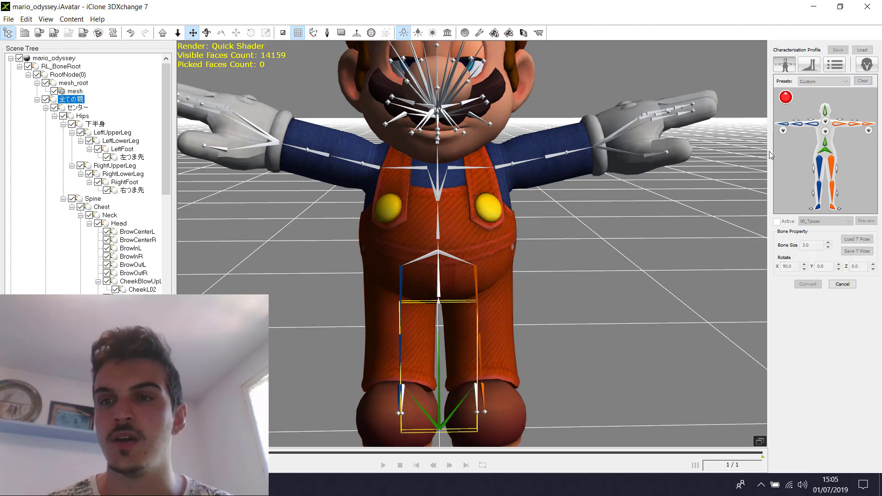
pyautogui.click(438, 228)
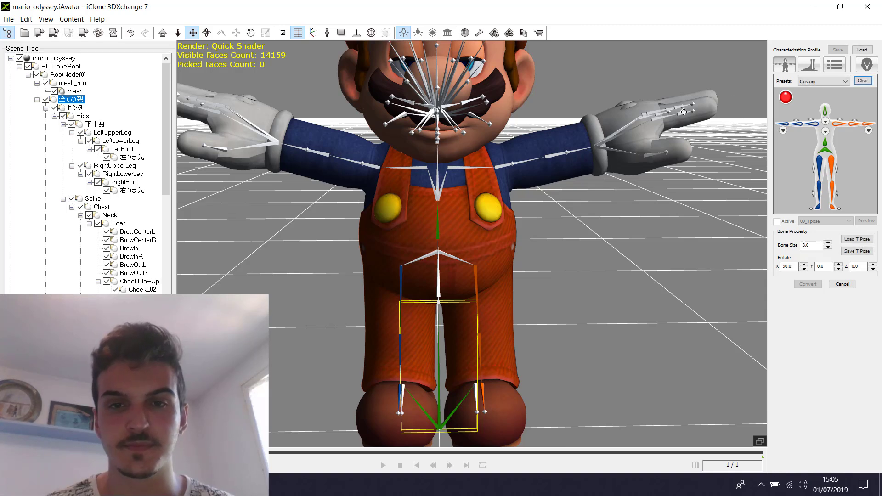
# - In the detailed spine mapping, assign Spine1 to the chest bone and both clavicles to their shoulder bones
pyautogui.click(825, 131)
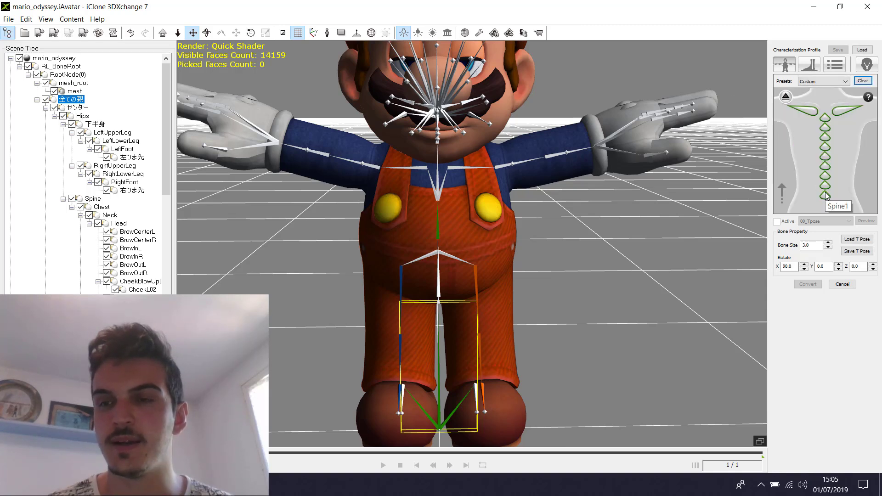
pyautogui.click(825, 194)
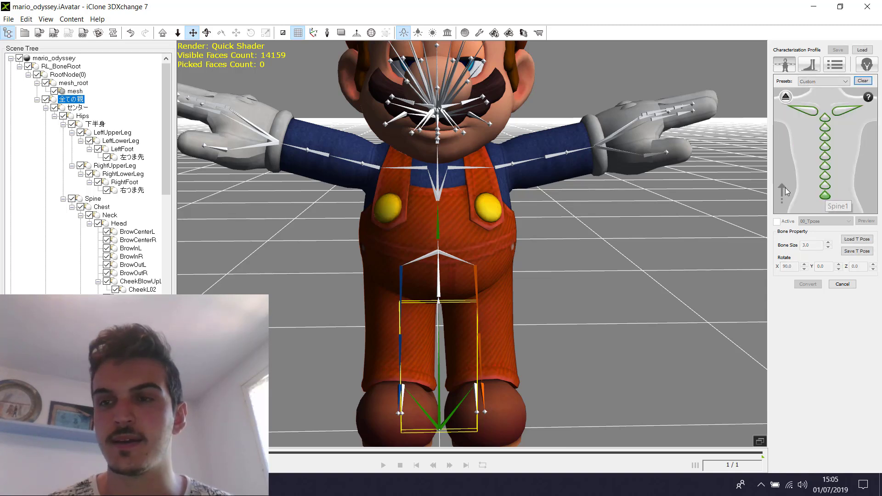
pyautogui.click(439, 192)
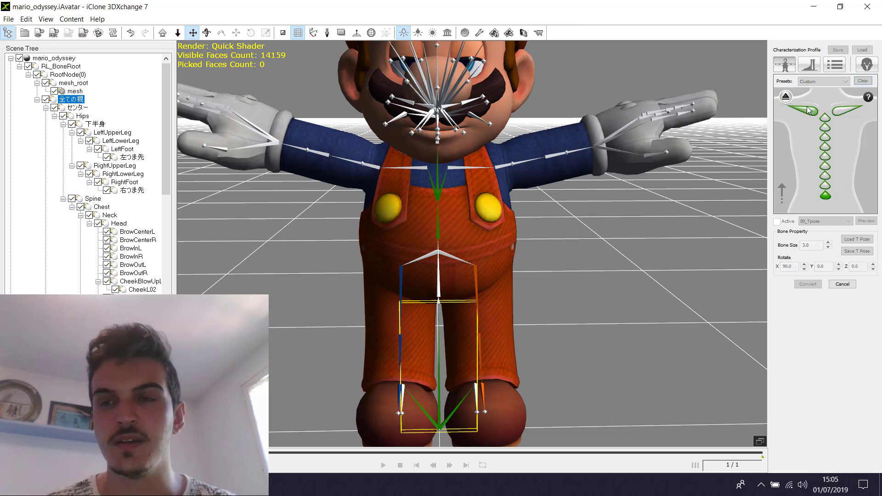
pyautogui.click(417, 167)
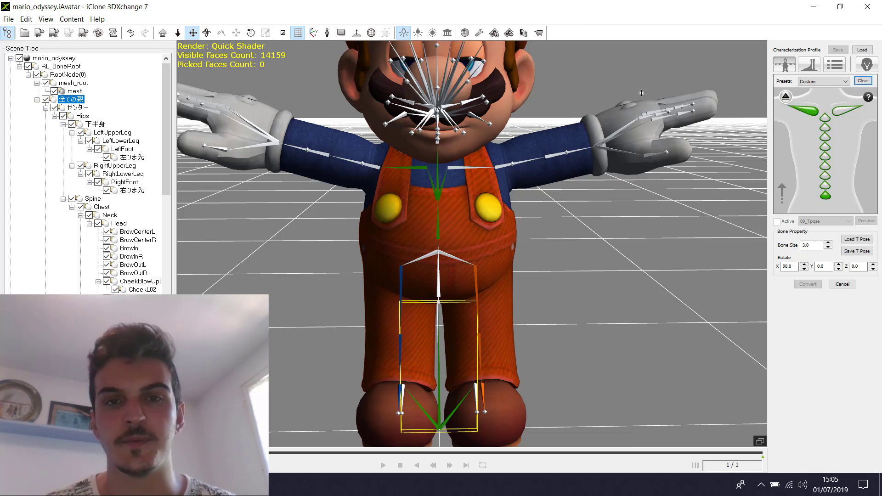
pyautogui.click(848, 111)
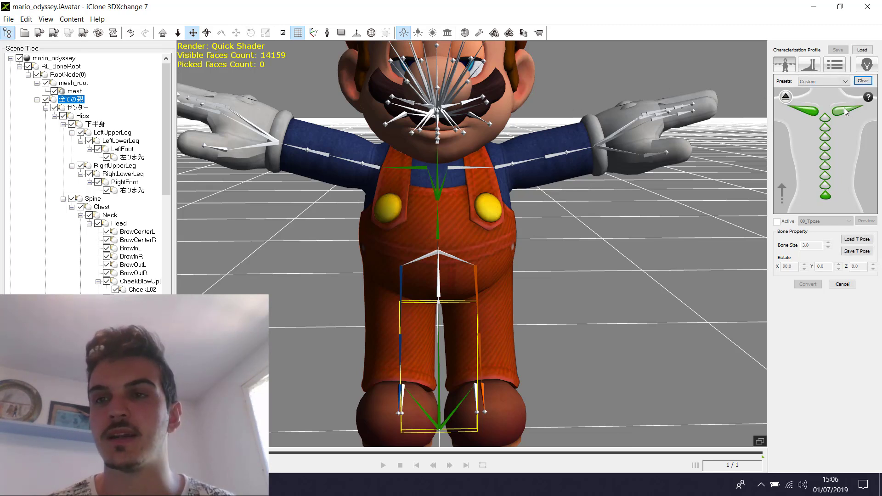
pyautogui.click(460, 168)
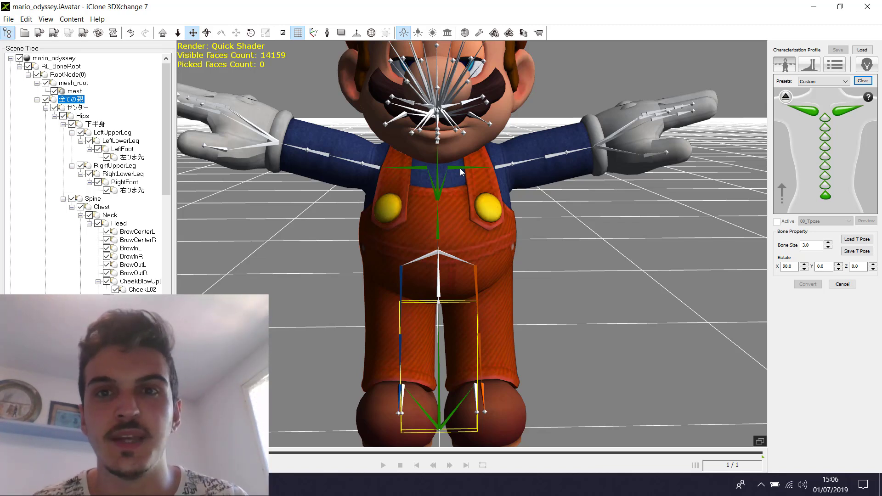
pyautogui.click(785, 97)
# - Map the character's right upper arm, forearm and hand to the matching bones of the right arm
pyautogui.click(813, 125)
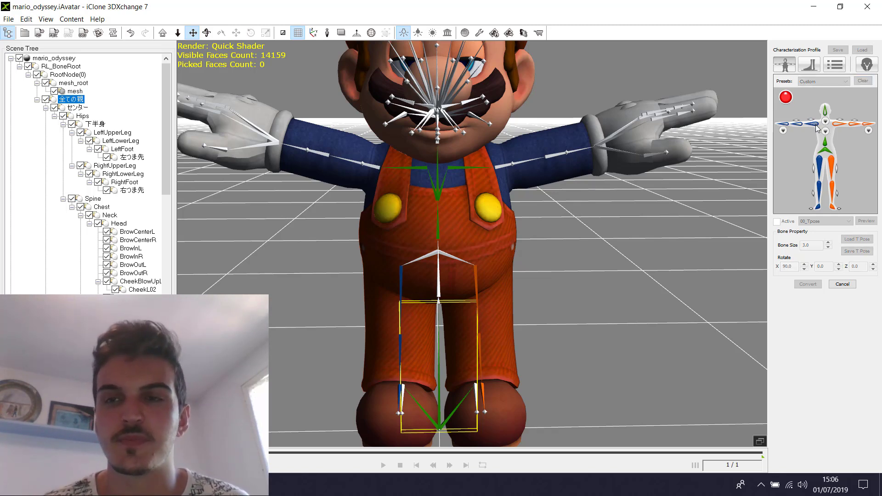
pyautogui.click(372, 164)
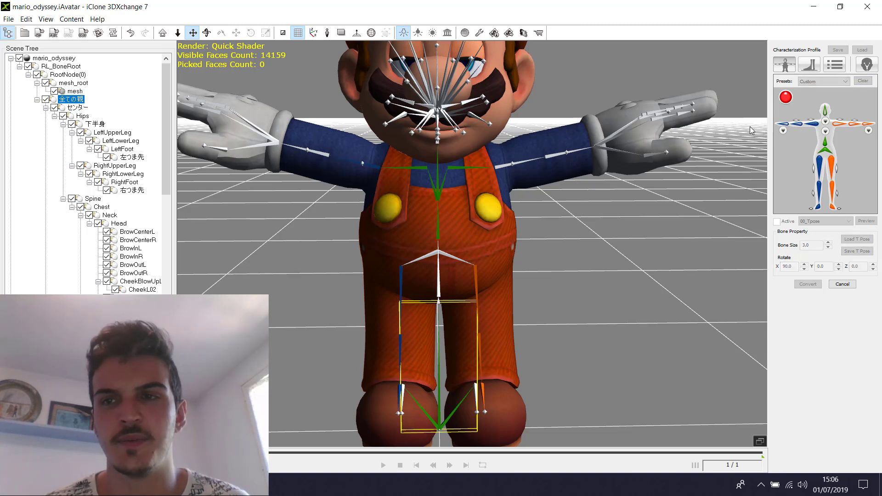
pyautogui.click(318, 154)
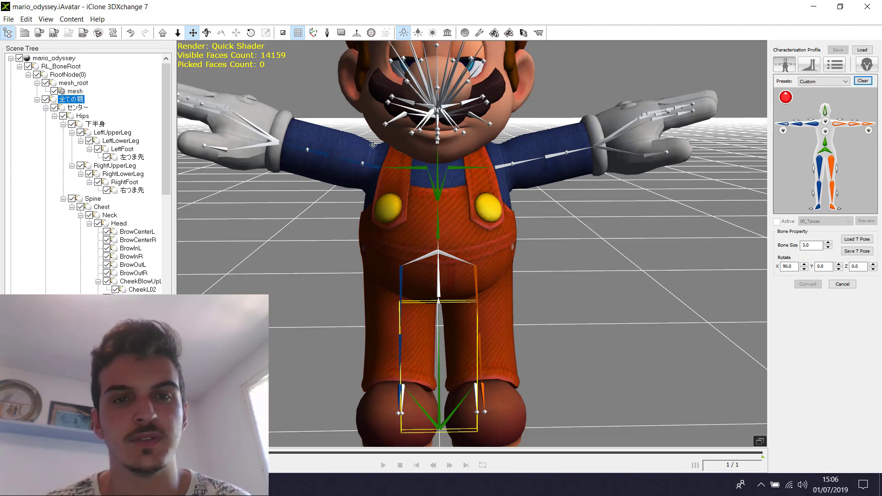
pyautogui.click(786, 127)
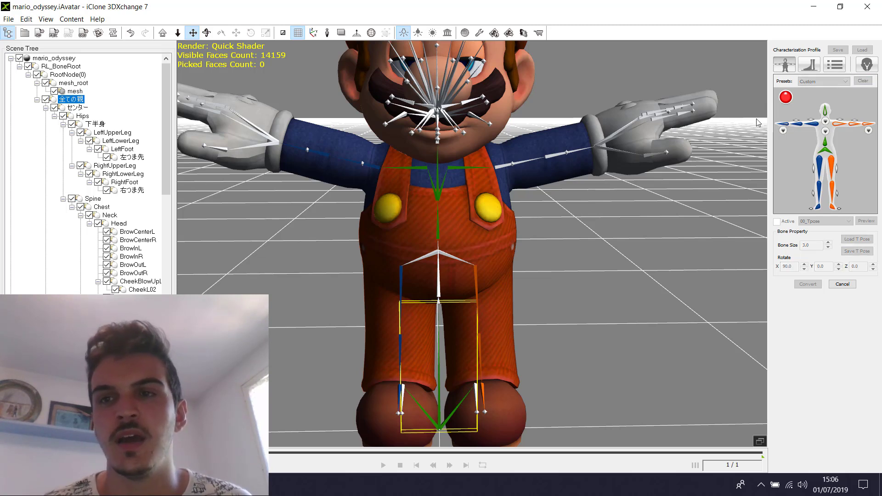
pyautogui.click(270, 143)
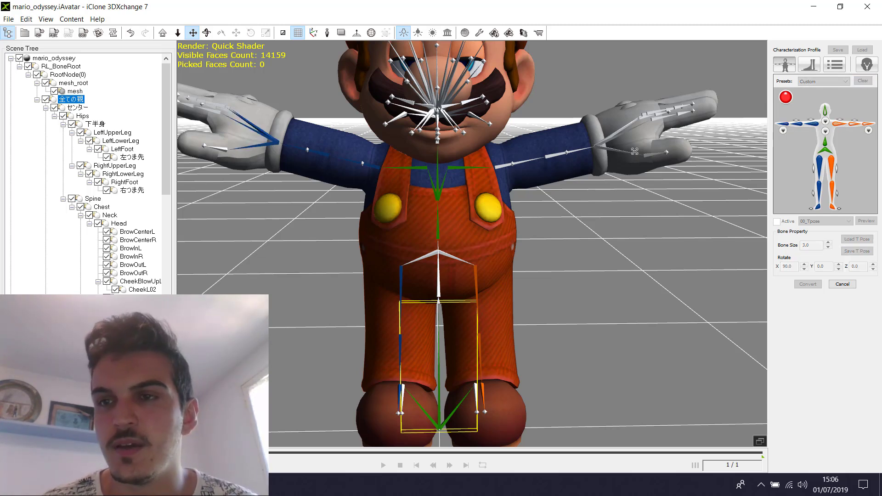
# - Map the character's left upper arm, forearm and hand to the matching bones of the left arm
pyautogui.click(504, 166)
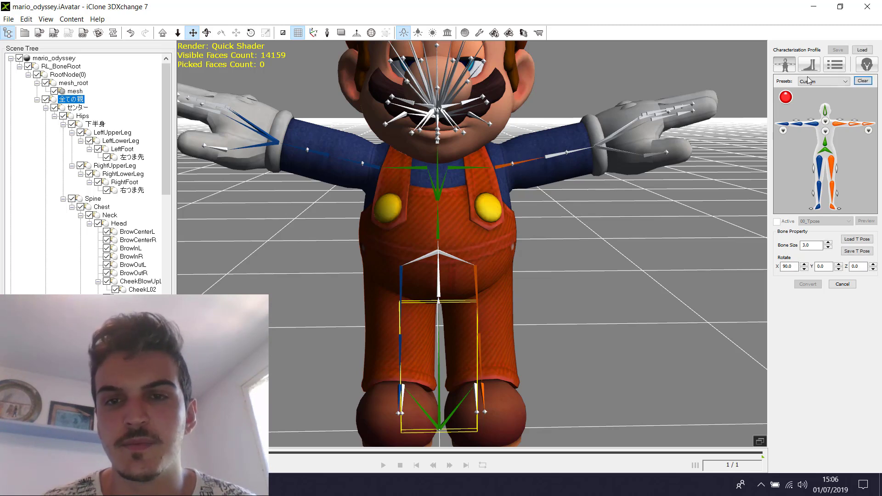
pyautogui.click(550, 156)
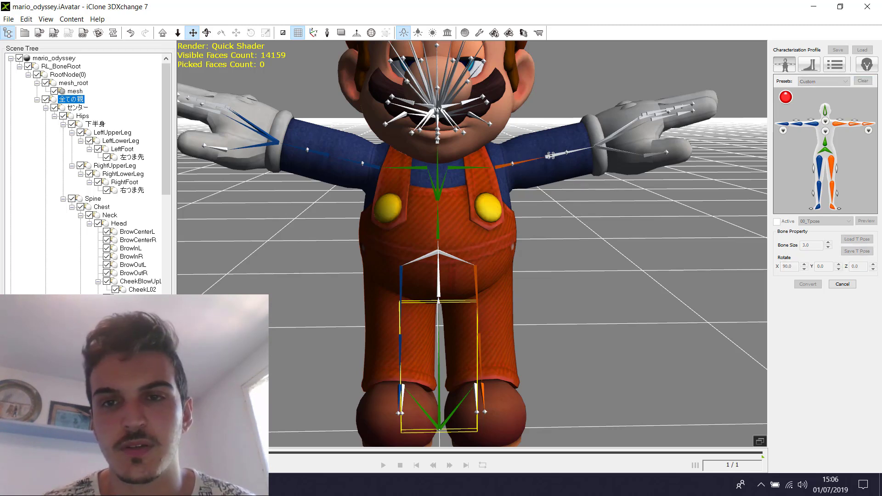
pyautogui.click(867, 126)
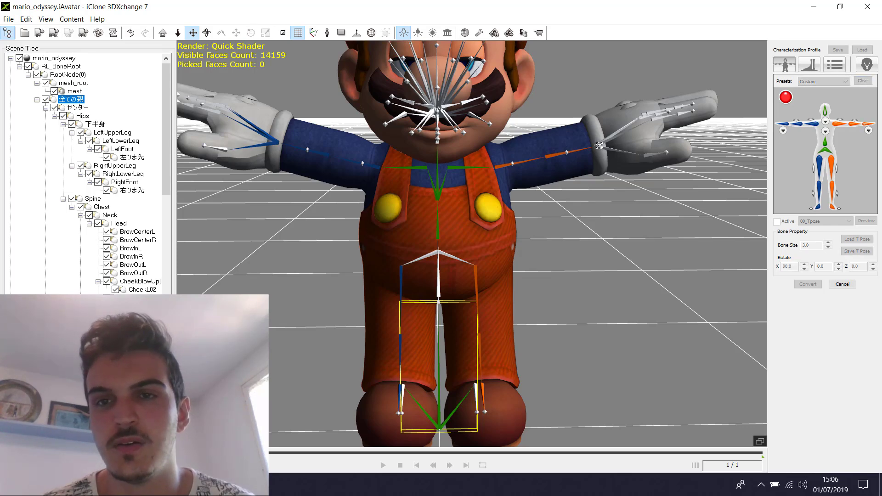
pyautogui.click(588, 146)
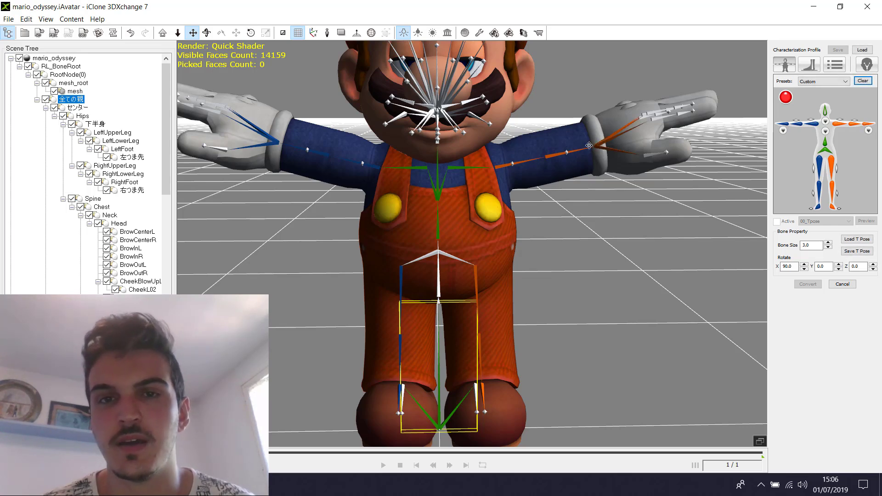
# - In the detailed neck mapping, assign Neck to the neck bone, and map the head to the head bone above it
pyautogui.click(206, 33)
pyautogui.moveTo(221, 138); pyautogui.dragTo(239, 210)
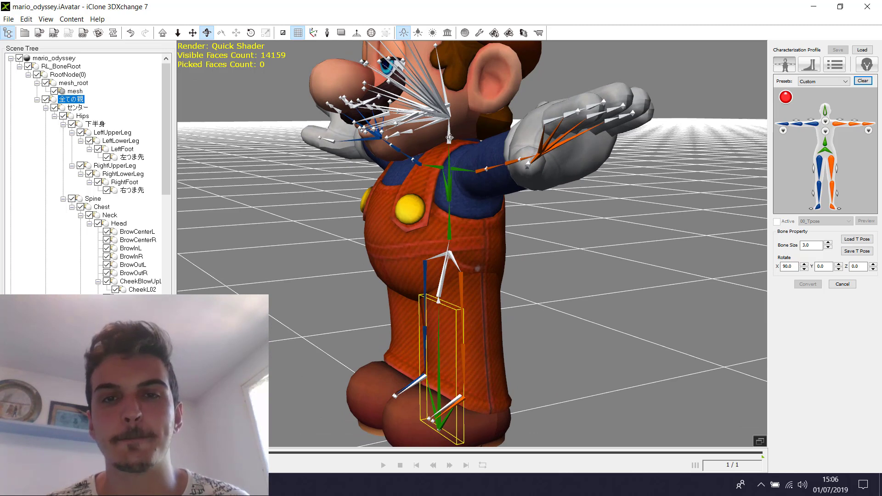
pyautogui.click(449, 138)
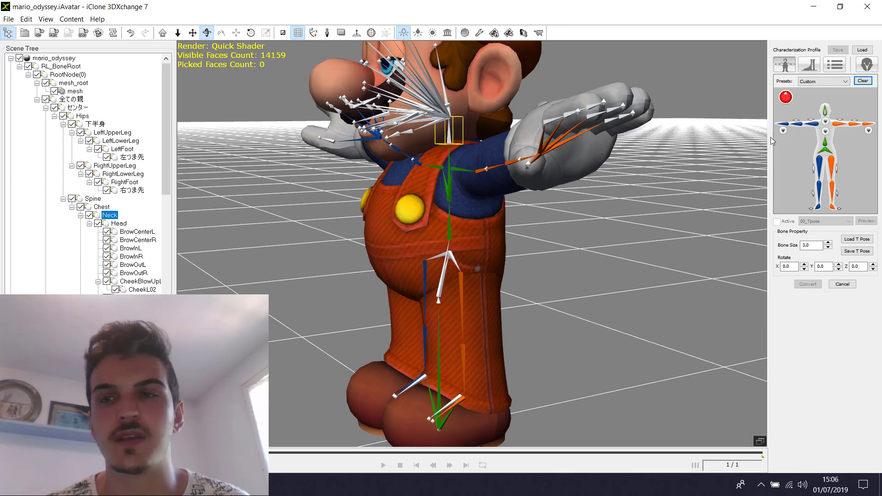
pyautogui.click(826, 123)
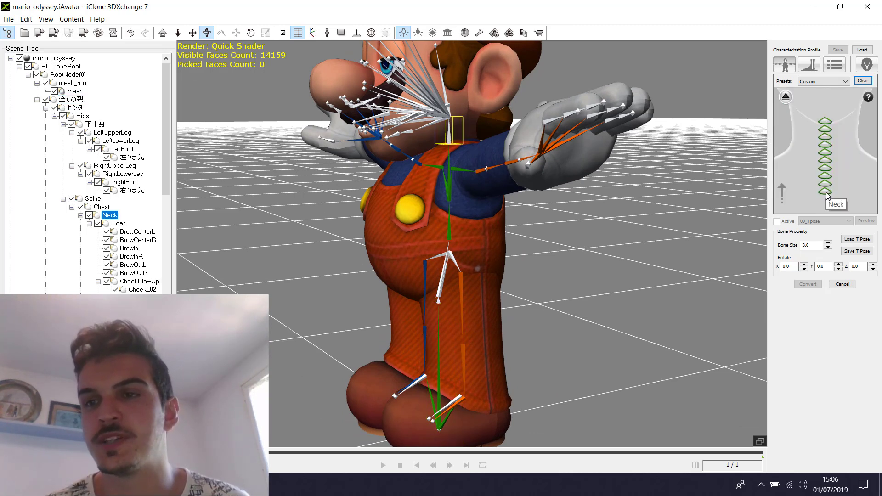
pyautogui.click(825, 192)
pyautogui.click(466, 143)
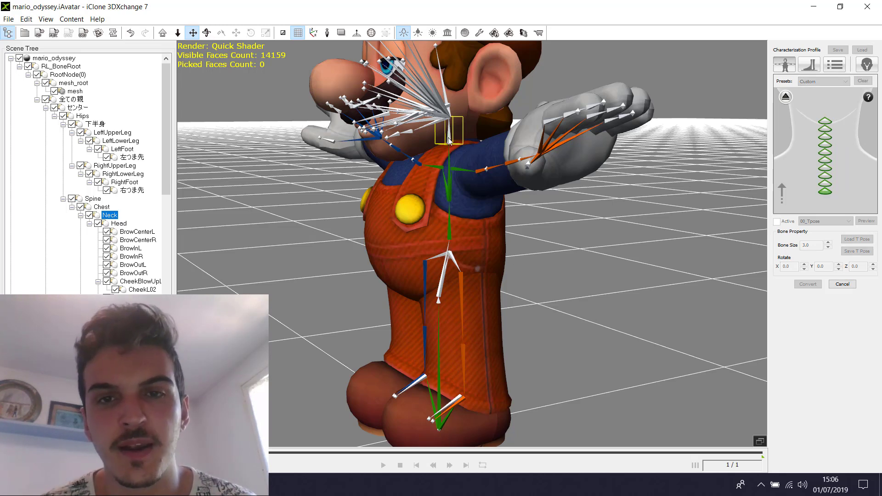
pyautogui.click(785, 97)
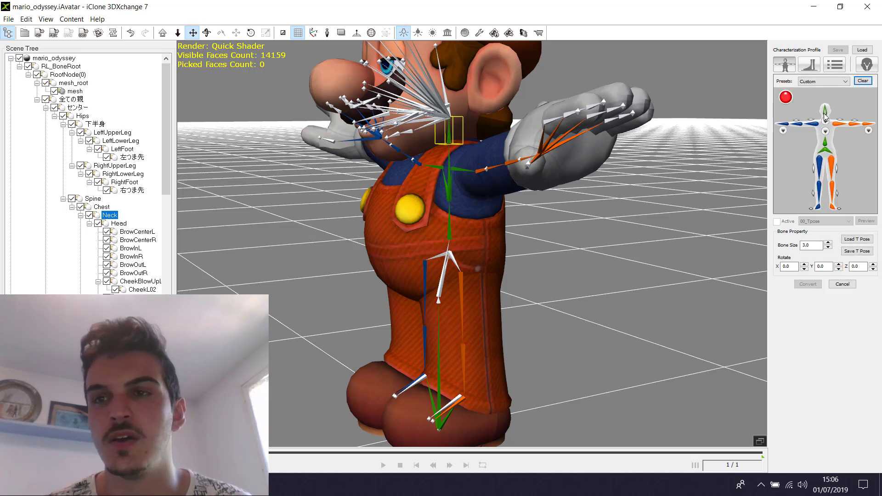
pyautogui.click(826, 112)
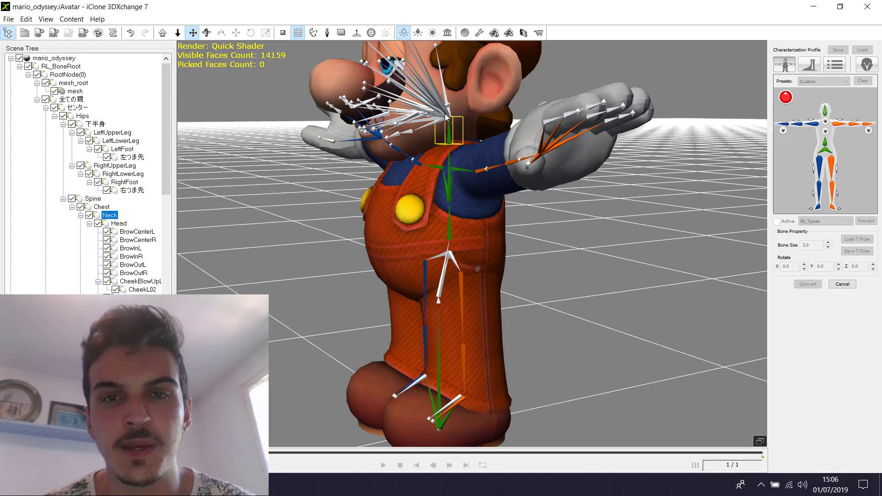
pyautogui.click(448, 116)
# - Activate the completed bone mapping and preview the character with the 09_Basic Run motion
pyautogui.click(207, 32)
pyautogui.moveTo(450, 231); pyautogui.dragTo(473, 159)
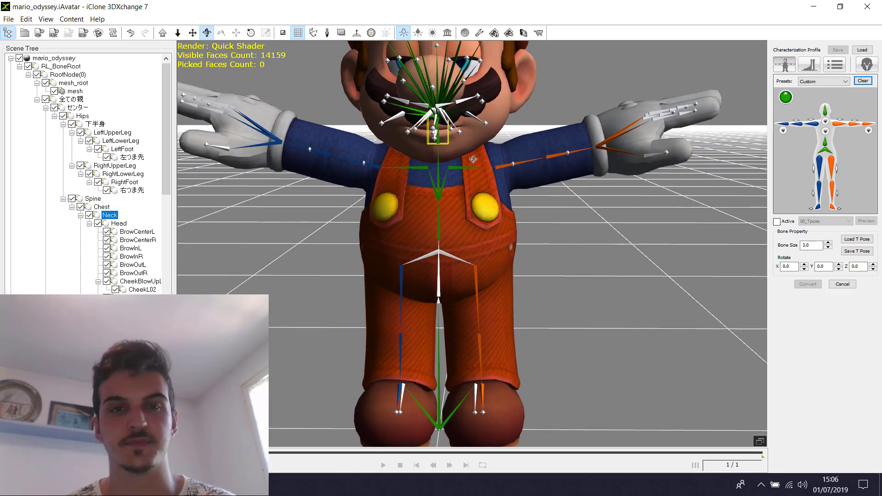
pyautogui.click(178, 33)
pyautogui.moveTo(424, 237); pyautogui.dragTo(748, 238)
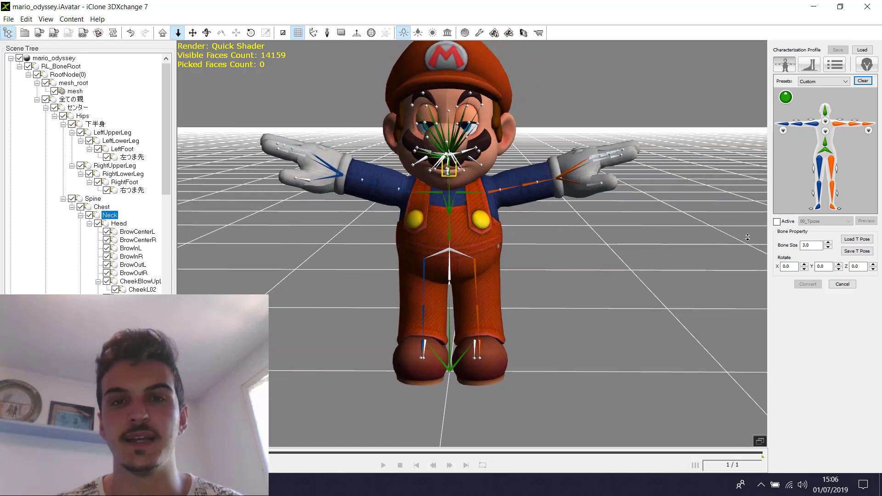
pyautogui.click(777, 221)
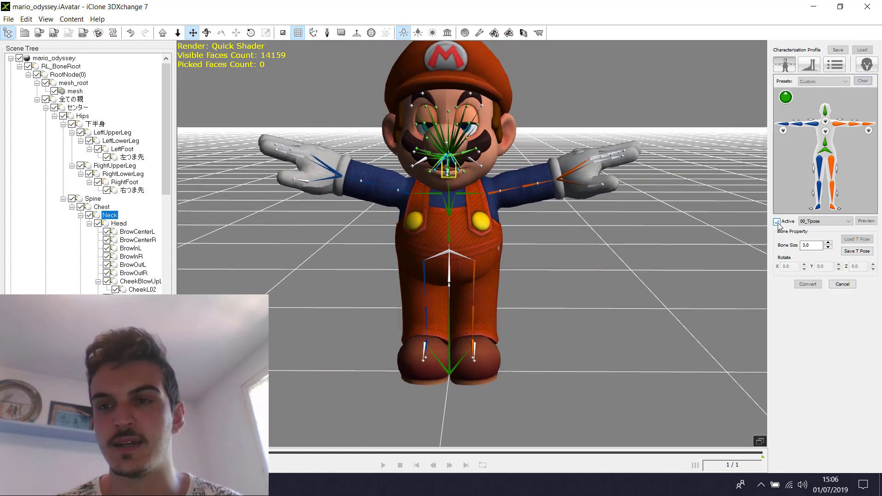
pyautogui.click(827, 220)
pyautogui.click(822, 279)
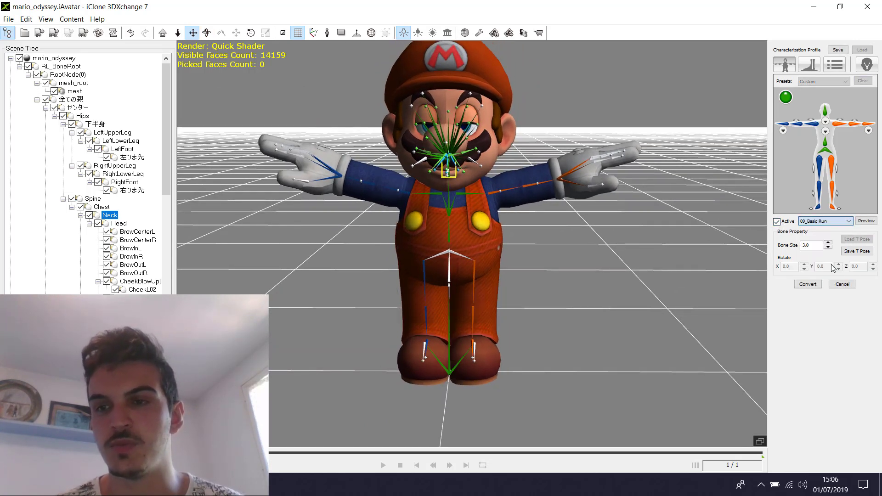
pyautogui.click(865, 222)
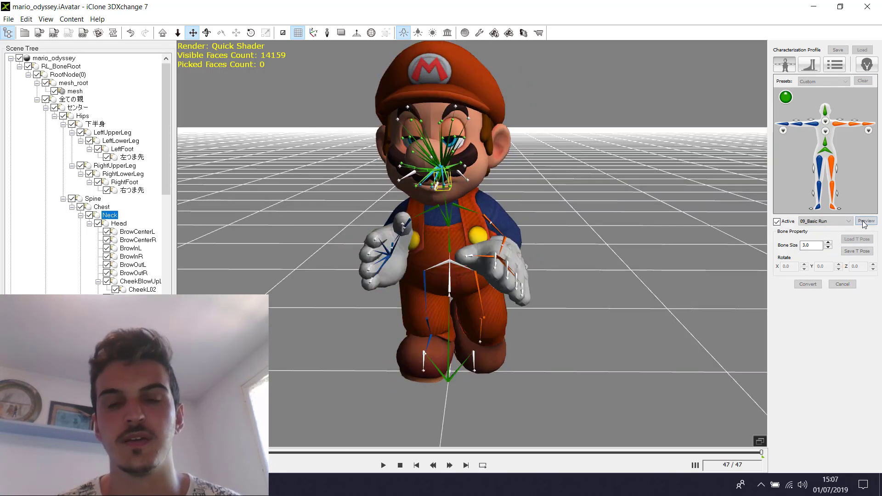
pyautogui.click(865, 221)
pyautogui.click(864, 222)
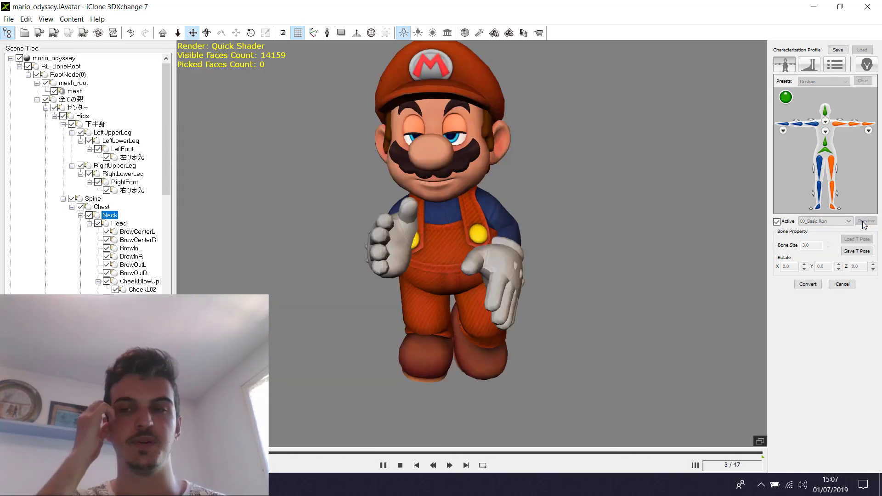
# - Deactivate the mapping, rotate the right upper arm downward to Z 11.3, and preview the run motion with both arms lowered
pyautogui.click(777, 221)
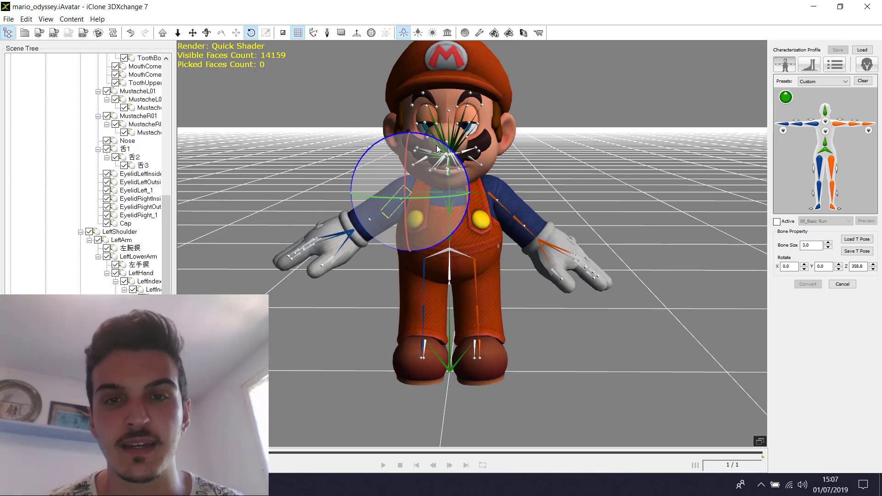
pyautogui.moveTo(440, 154); pyautogui.dragTo(434, 151)
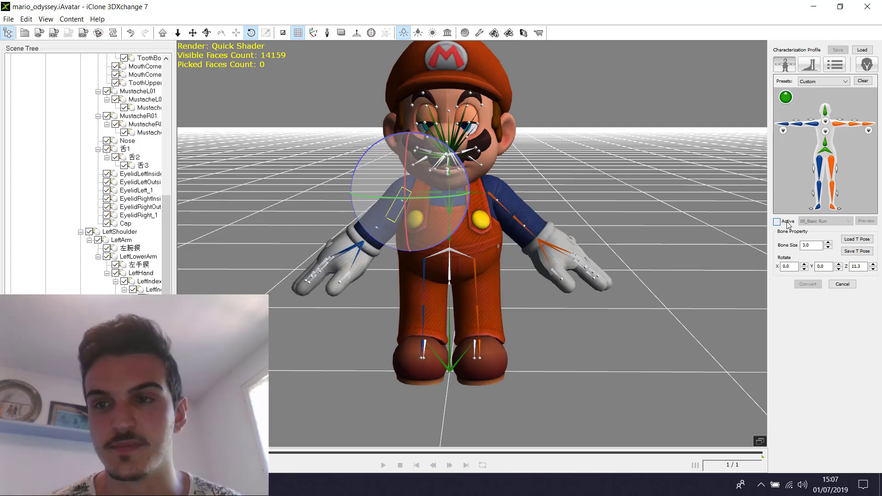
pyautogui.click(776, 222)
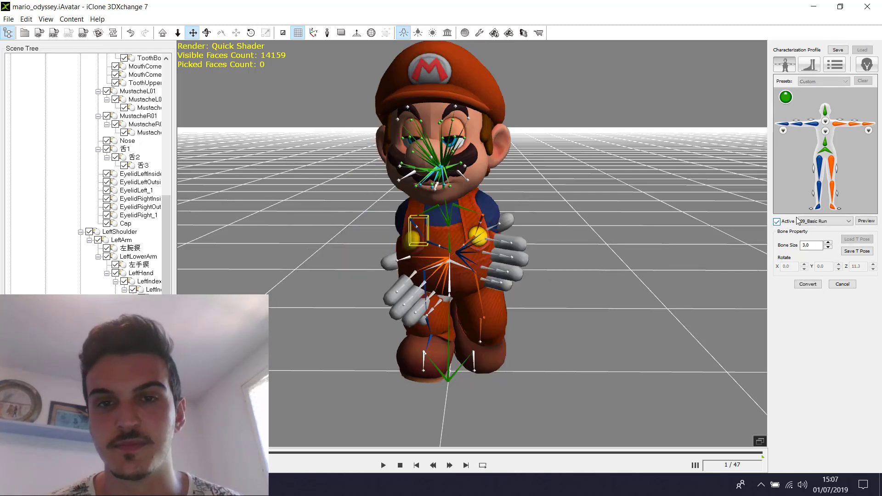
pyautogui.click(865, 223)
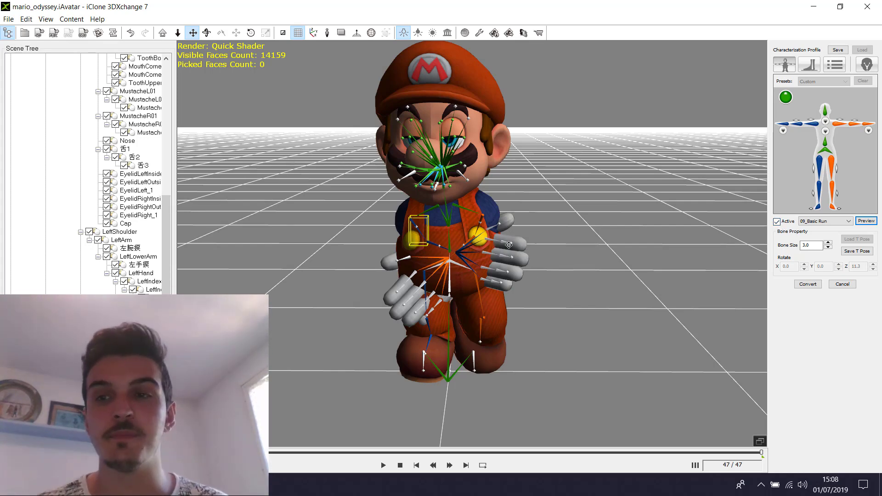
pyautogui.click(866, 221)
pyautogui.click(868, 222)
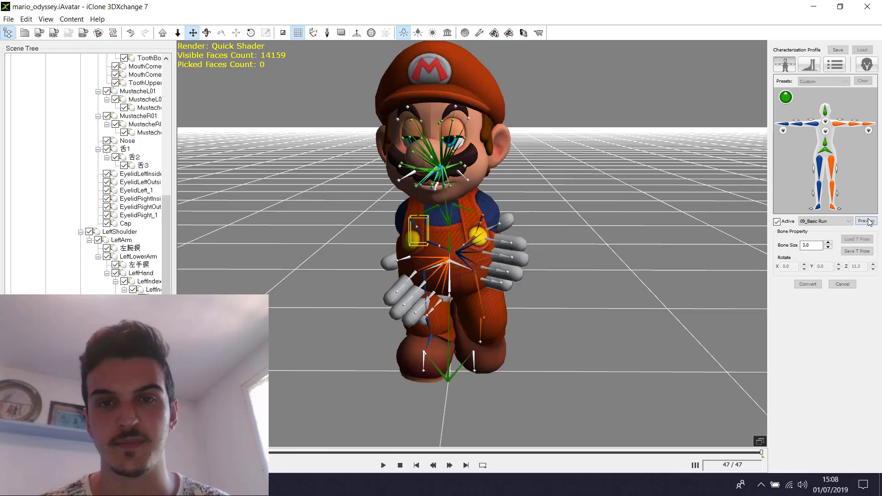
# - Deactivate the mapping and raise both arms to a T-pose, rotating the right upper arm to Z -61.4 and the left to Z 48.7
pyautogui.click(777, 222)
pyautogui.press('e')
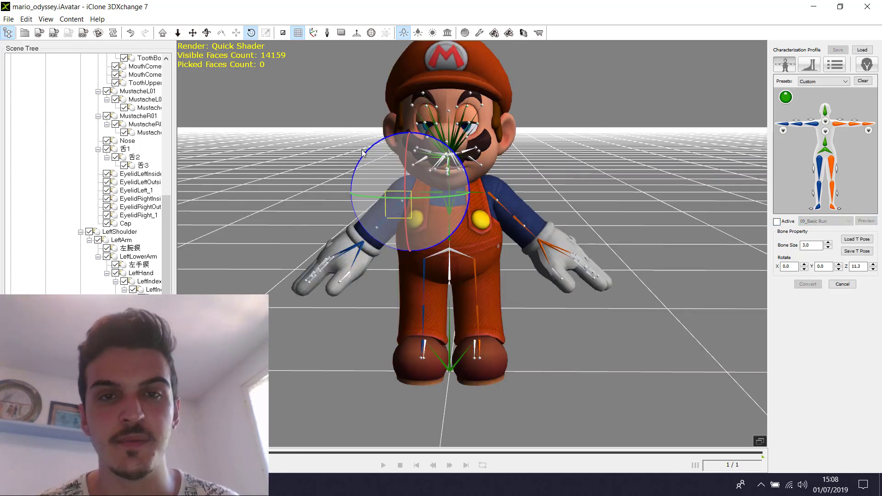
pyautogui.moveTo(366, 148); pyautogui.dragTo(389, 133)
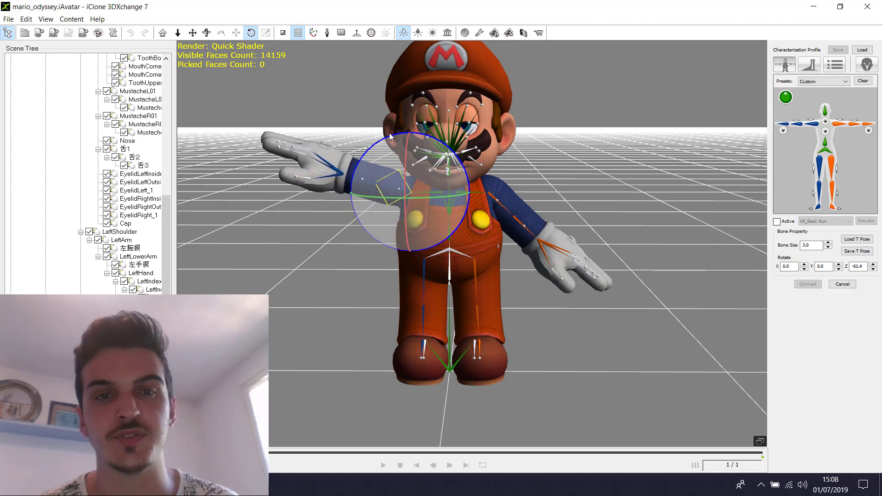
pyautogui.click(490, 197)
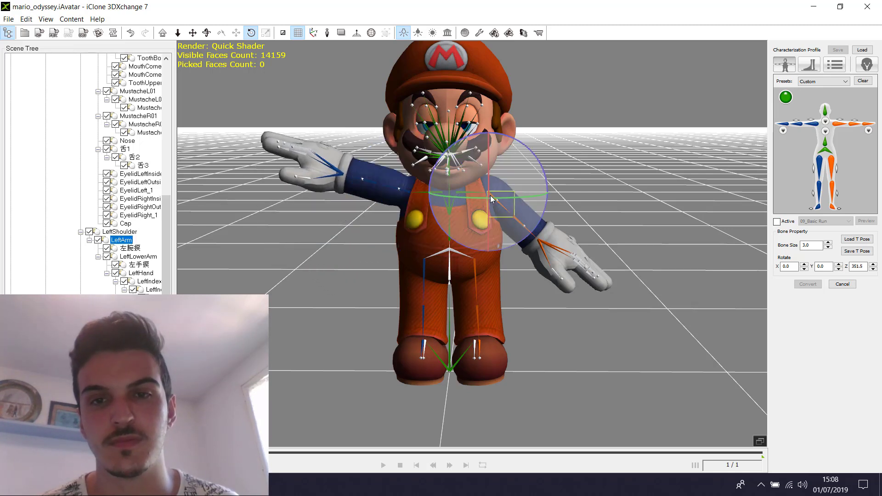
pyautogui.moveTo(531, 154); pyautogui.dragTo(512, 139)
# - Reactivate the mapping to preview the 09_Basic Run motion with the arms raised, and deactivate it again
pyautogui.click(777, 222)
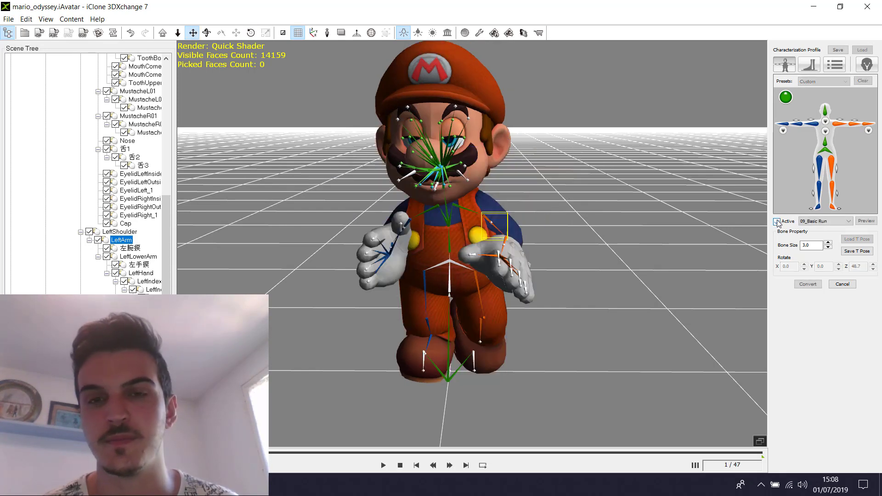
pyautogui.click(870, 222)
pyautogui.click(870, 222)
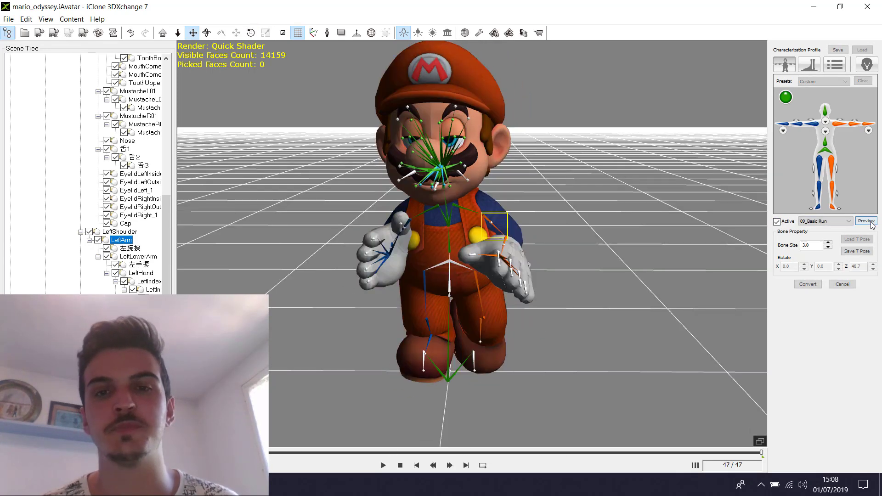
pyautogui.click(777, 222)
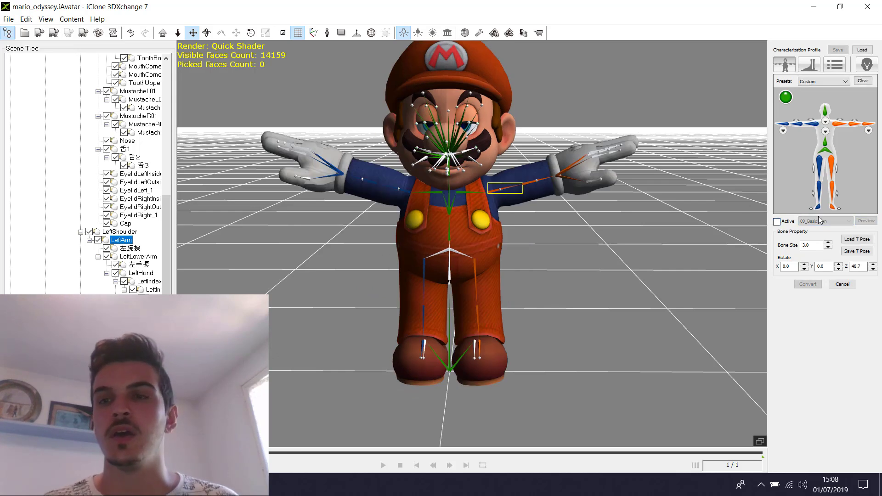
# - Open the left hand's detailed finger mapping and map the first thumb joint to the matching thumb bone
pyautogui.click(206, 33)
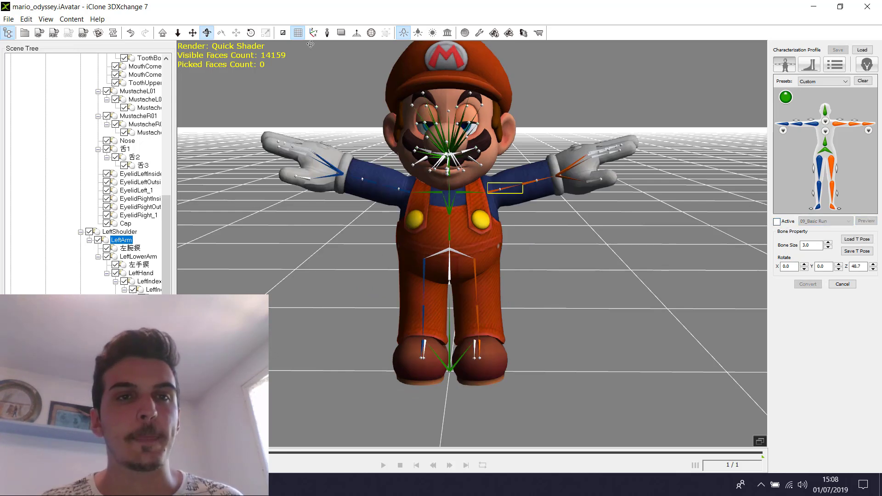
pyautogui.moveTo(450, 257); pyautogui.dragTo(557, 322)
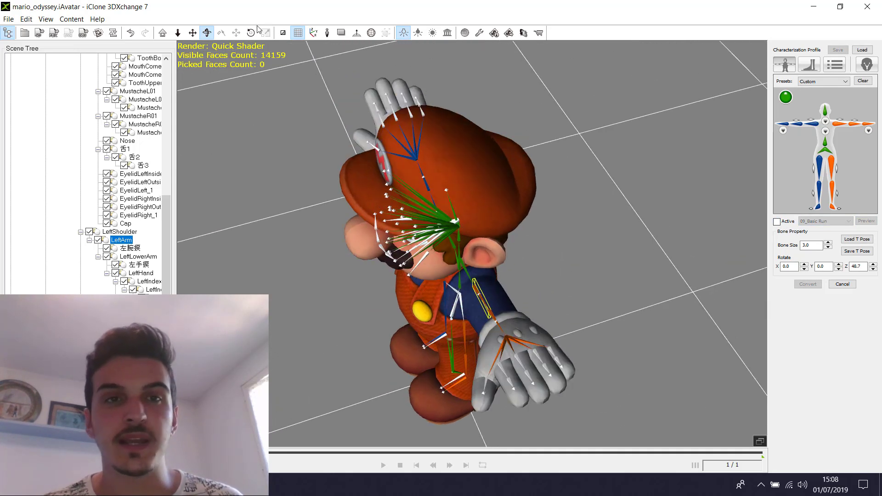
pyautogui.click(193, 32)
pyautogui.moveTo(531, 242); pyautogui.dragTo(490, 142)
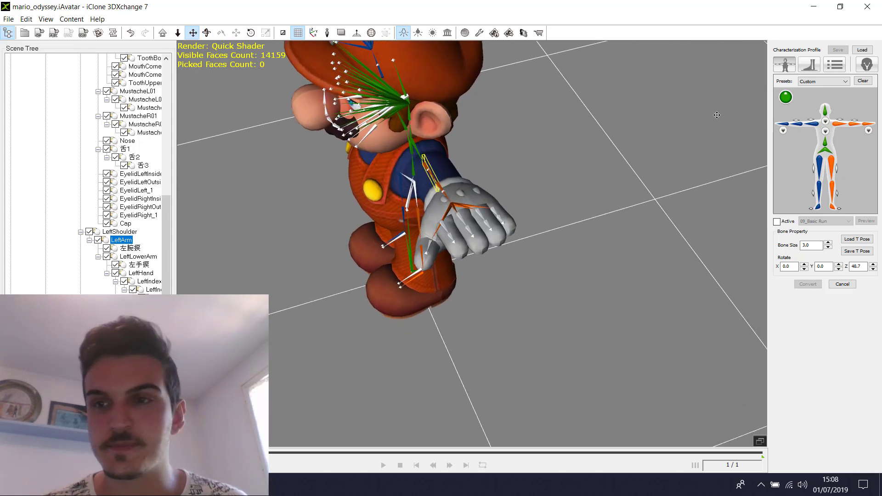
pyautogui.click(868, 131)
pyautogui.click(837, 192)
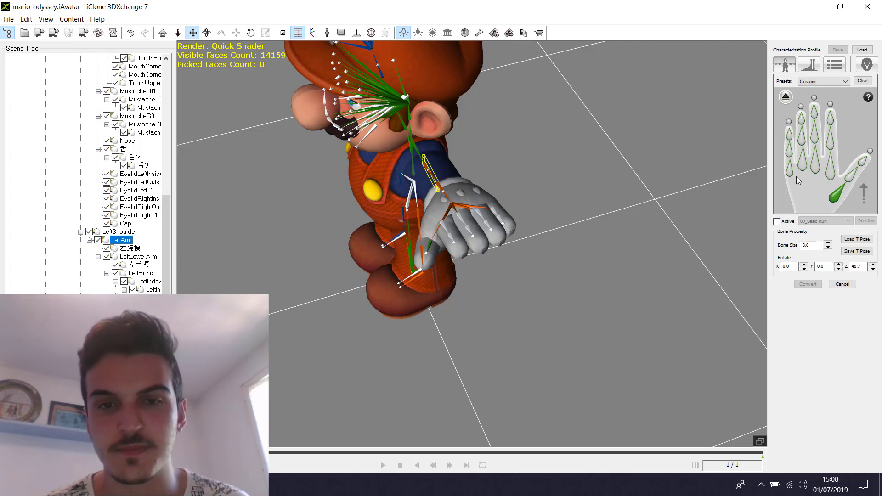
# - Map the left thumb's second joint to the bone at the tip of the model's thumb
pyautogui.click(853, 175)
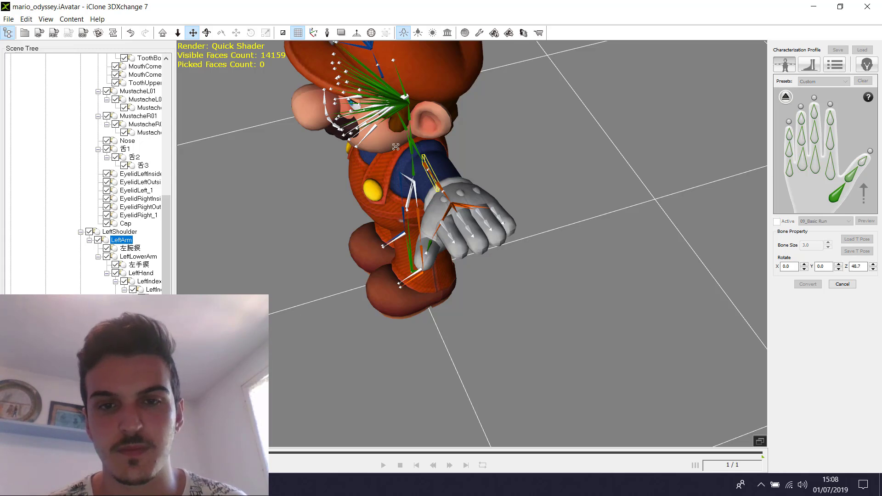
pyautogui.click(178, 33)
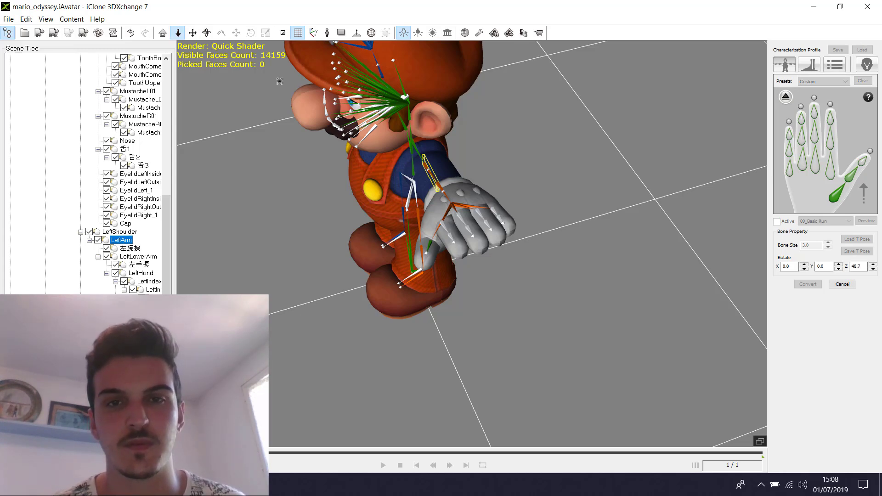
pyautogui.scroll(5, 572, 197)
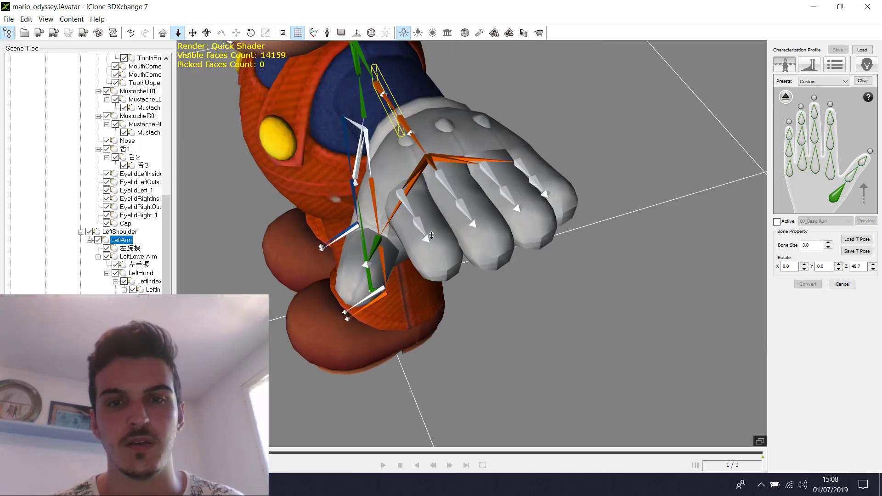
pyautogui.click(852, 176)
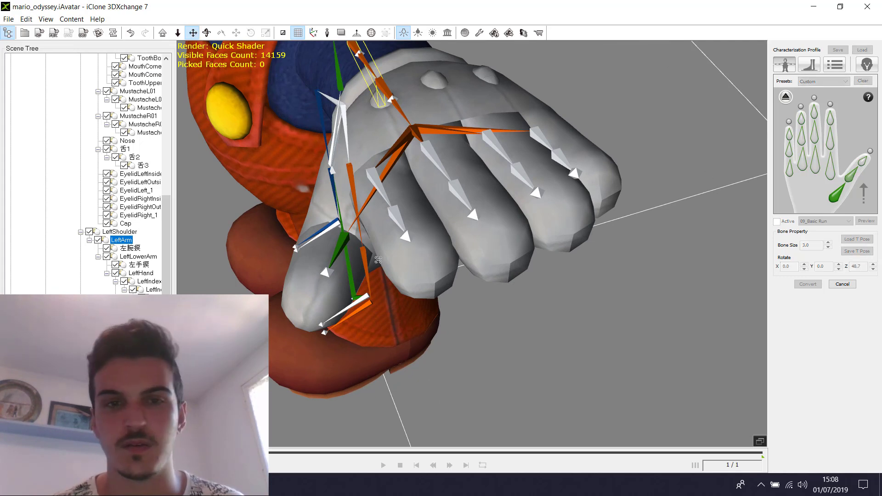
# - Map the left index finger's three joints, from base to tip, to the matching index finger bones
pyautogui.click(829, 172)
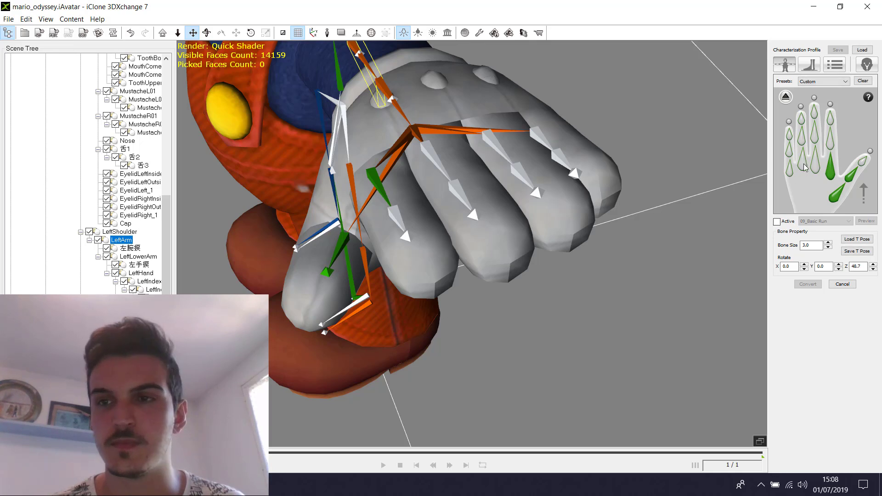
pyautogui.click(831, 141)
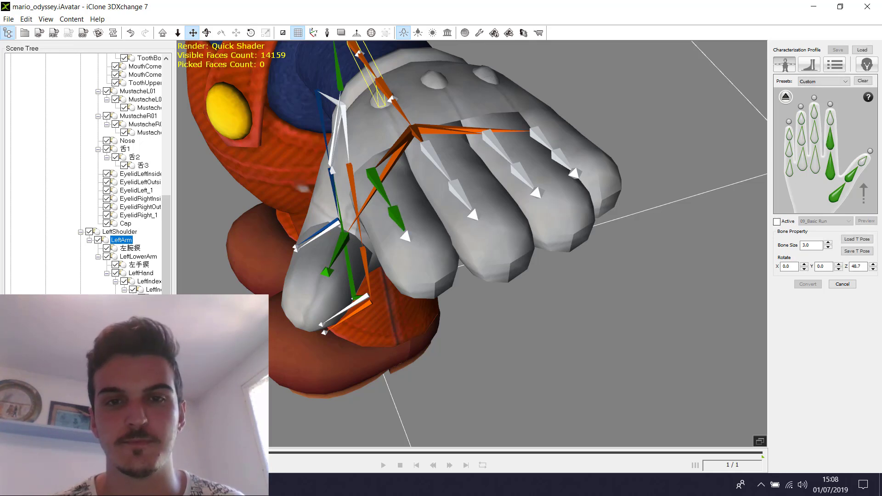
pyautogui.click(831, 120)
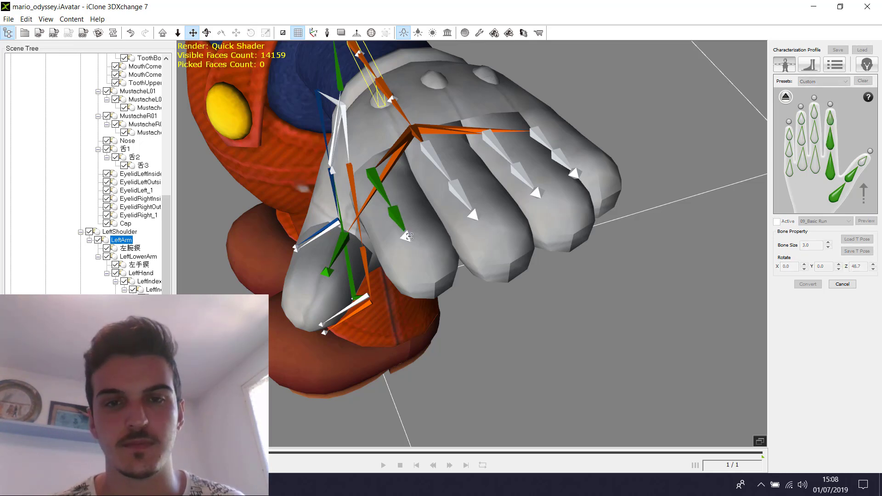
pyautogui.click(409, 236)
# - Map the left middle finger's three joints, from base to tip, to the matching middle finger bones
pyautogui.click(817, 164)
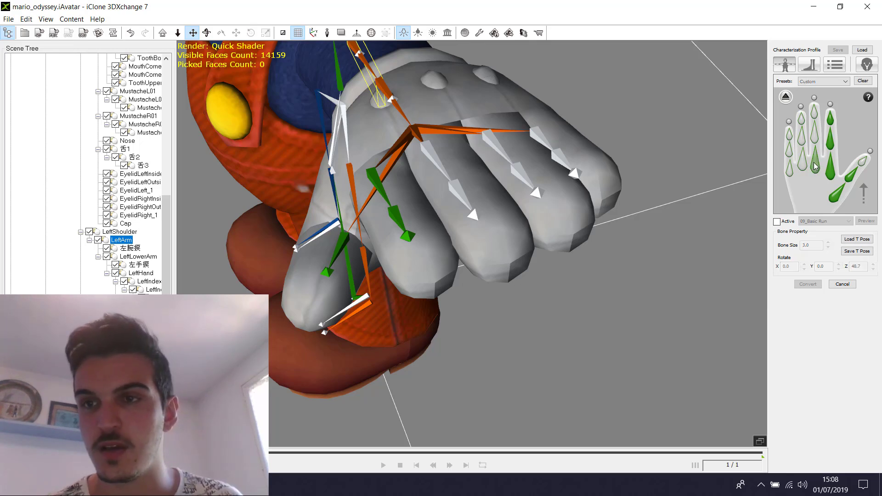
pyautogui.click(430, 155)
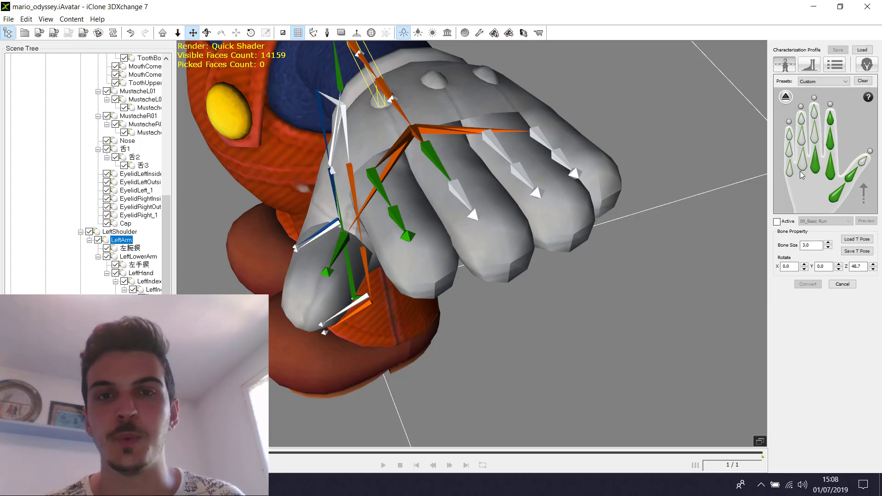
pyautogui.click(815, 135)
pyautogui.click(450, 185)
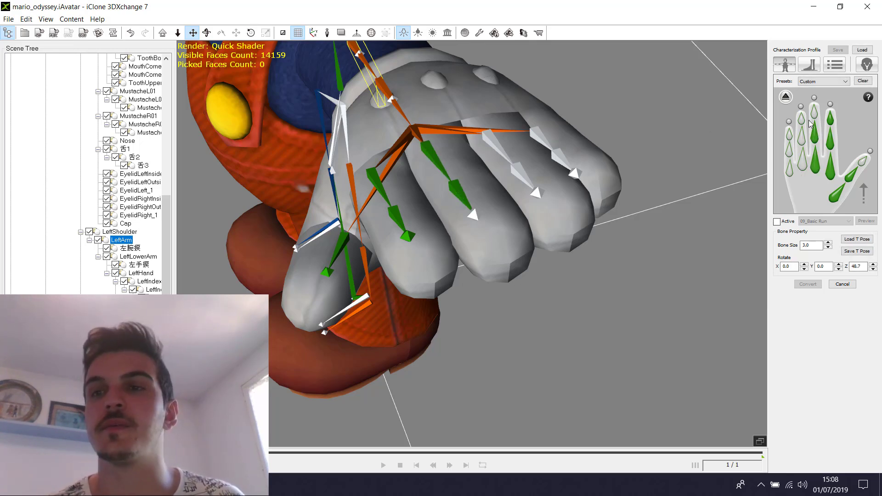
pyautogui.click(814, 113)
pyautogui.click(472, 214)
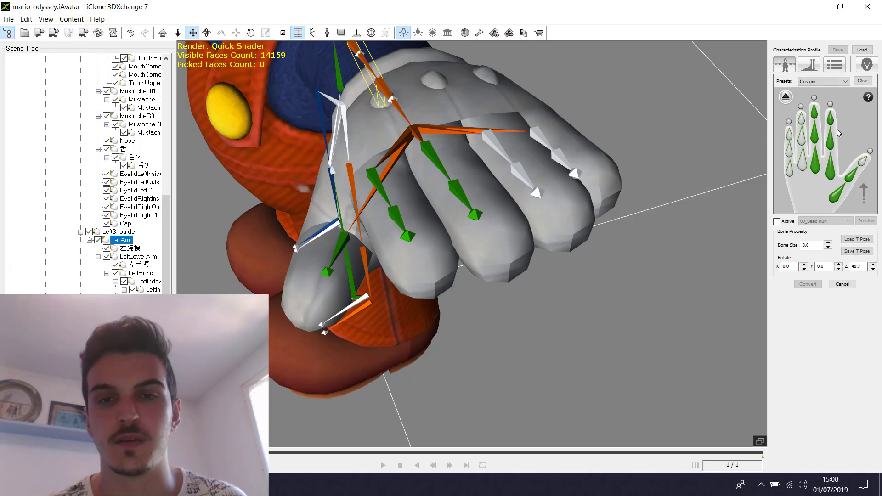
# - Map the left ring finger's three joints, from base to tip, to the matching ring finger bones
pyautogui.click(802, 168)
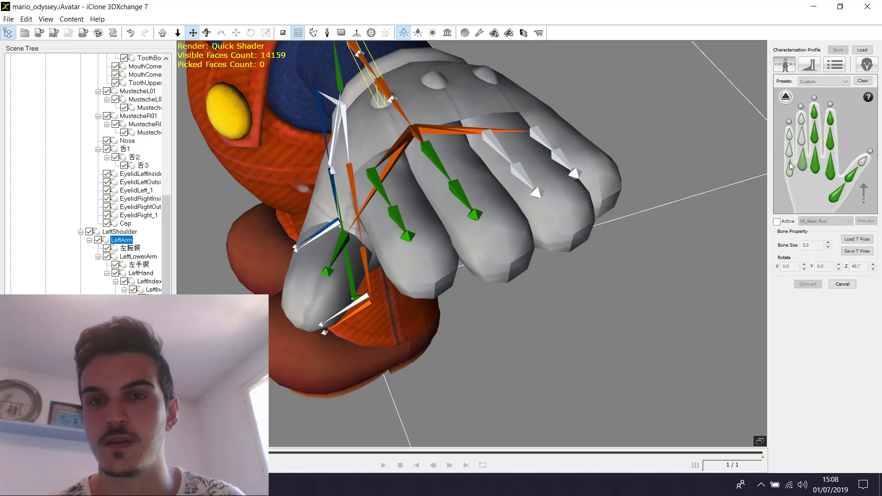
pyautogui.click(497, 142)
pyautogui.click(804, 140)
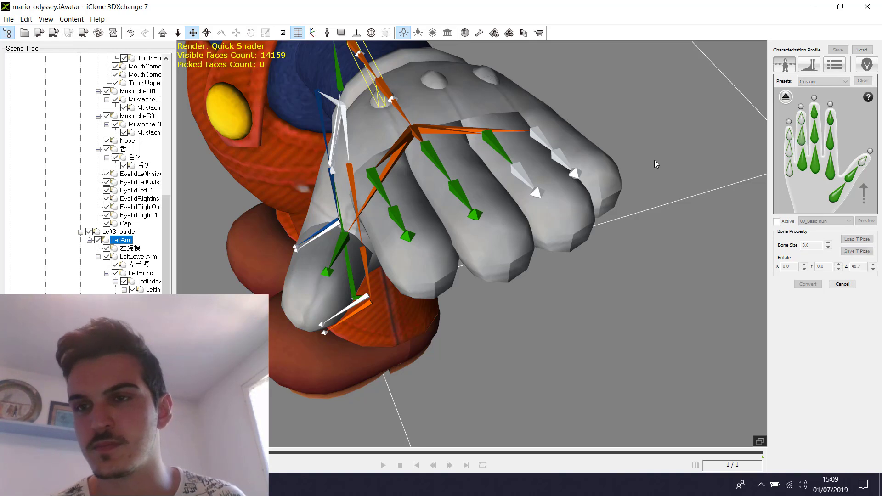
pyautogui.click(520, 172)
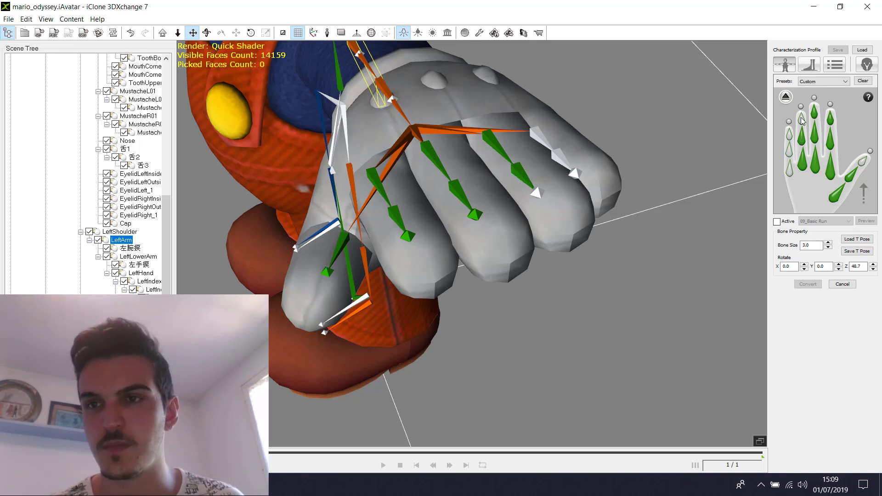
pyautogui.click(539, 190)
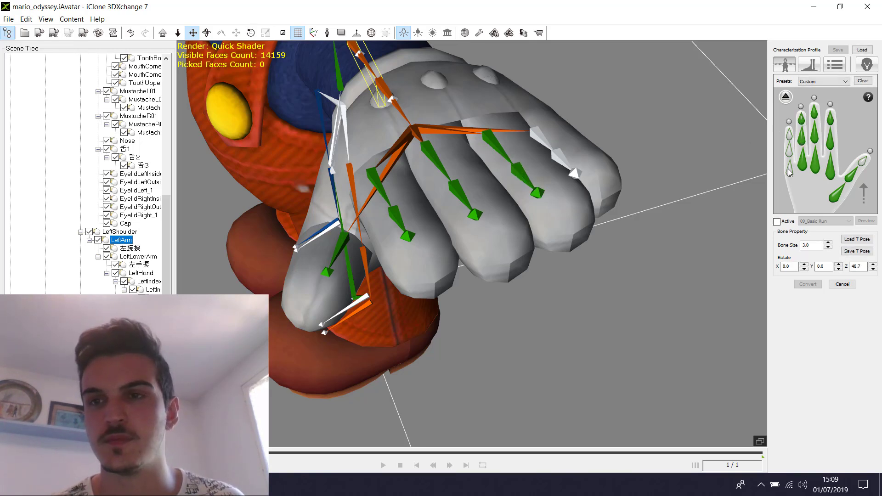
# - Map the left little finger's three joints, from base to tip, to the matching little finger bones
pyautogui.click(537, 136)
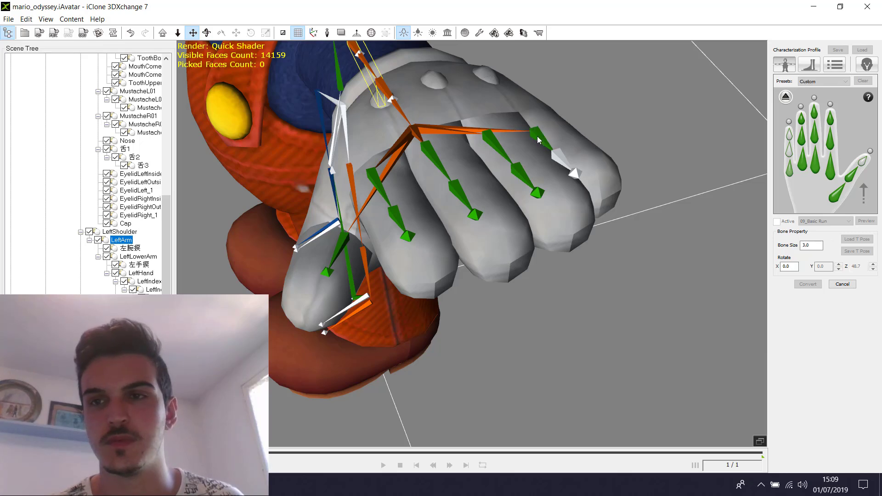
pyautogui.click(789, 152)
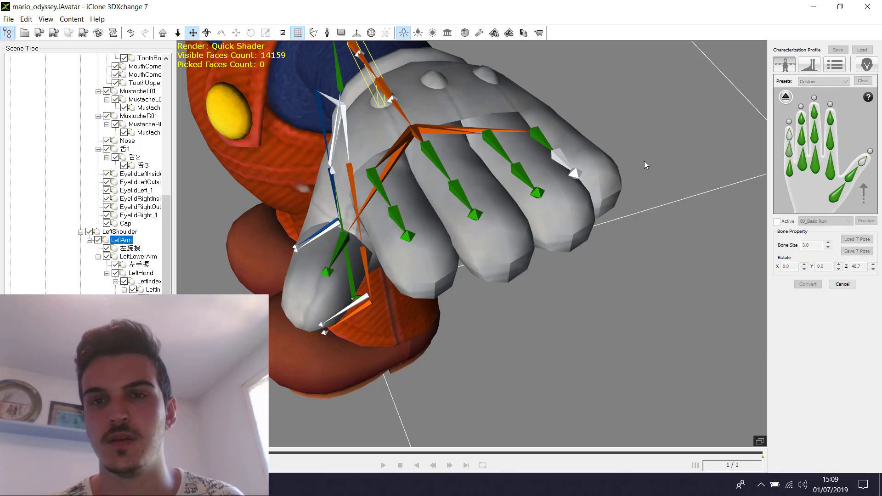
pyautogui.click(566, 156)
pyautogui.click(786, 134)
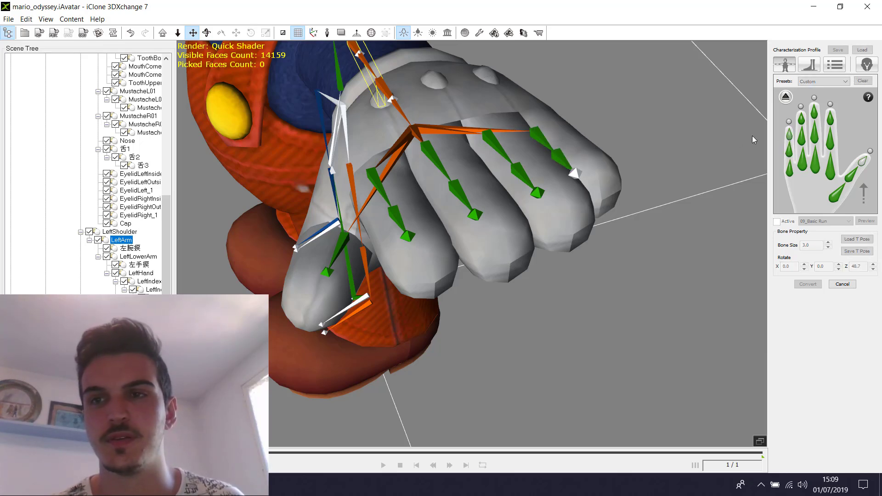
pyautogui.click(575, 174)
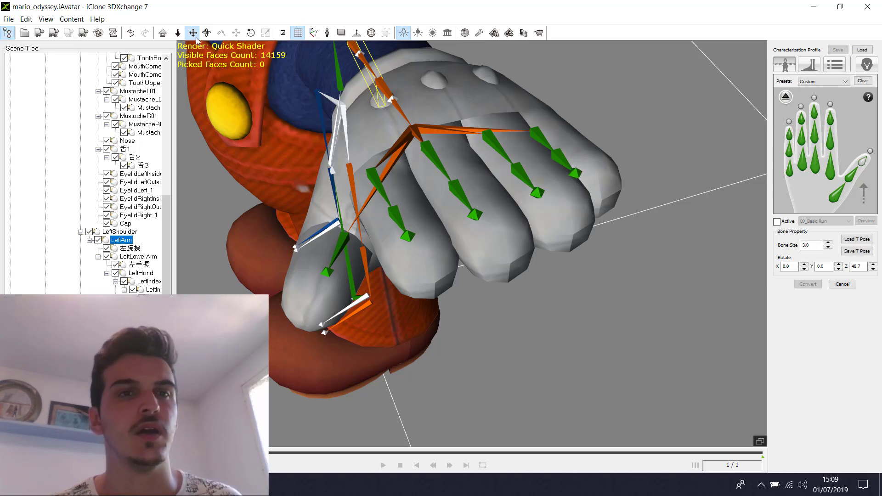
# - Open the right hand's detailed finger mapping and map the first two thumb joints to the model's two thumb bones
pyautogui.moveTo(205, 29); pyautogui.dragTo(213, 94)
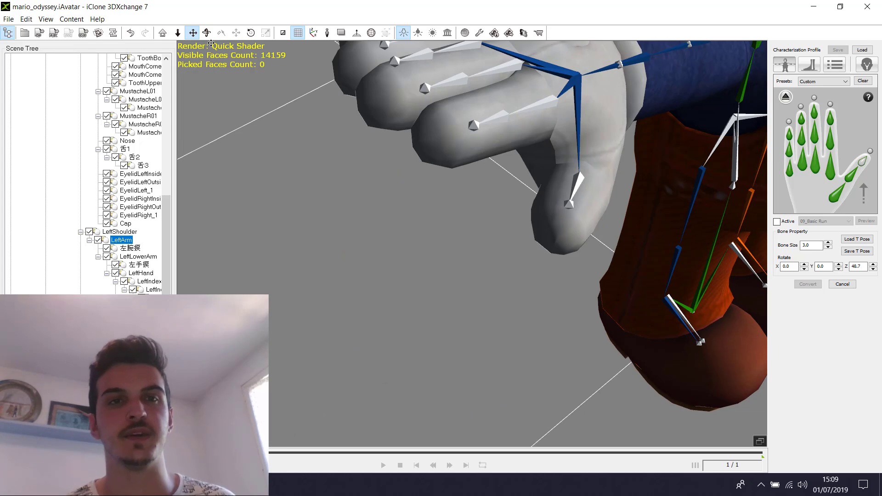
pyautogui.moveTo(207, 33); pyautogui.dragTo(425, 255)
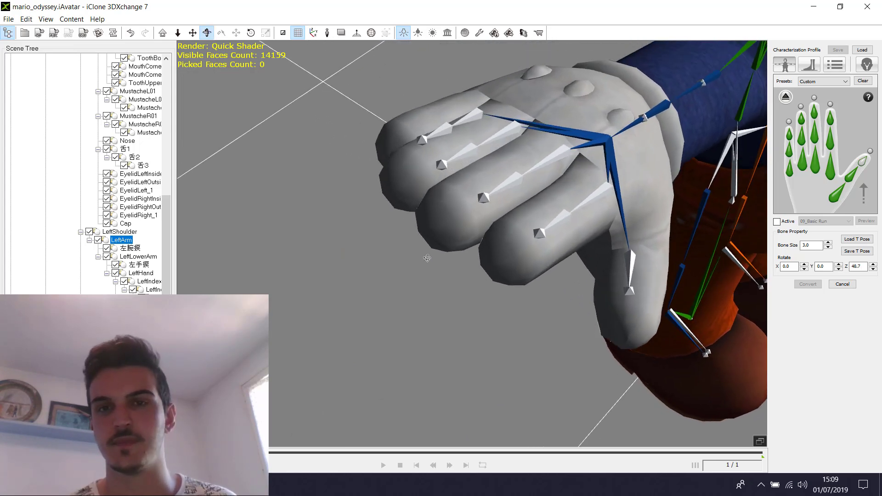
pyautogui.moveTo(503, 219); pyautogui.dragTo(489, 242)
pyautogui.click(786, 97)
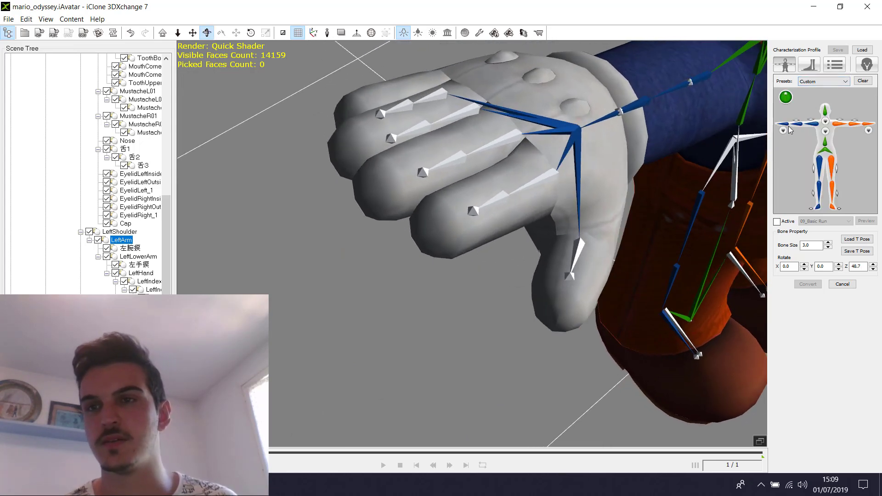
pyautogui.click(782, 131)
pyautogui.click(814, 195)
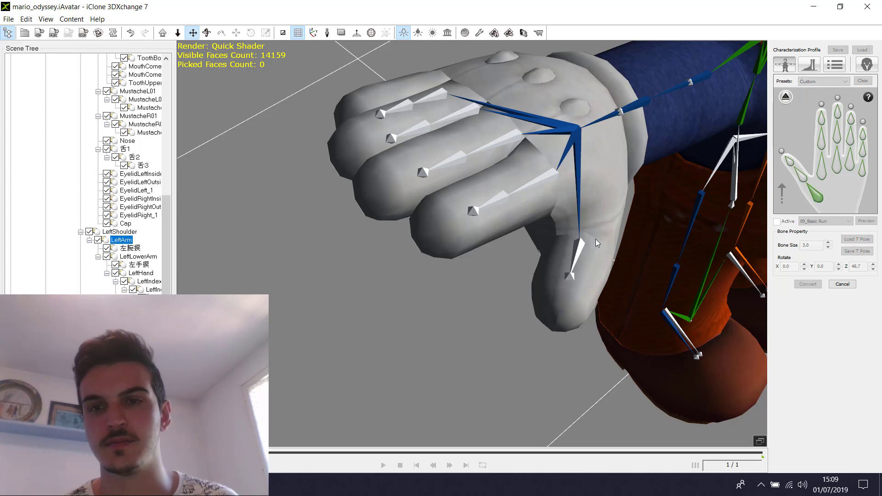
pyautogui.click(574, 253)
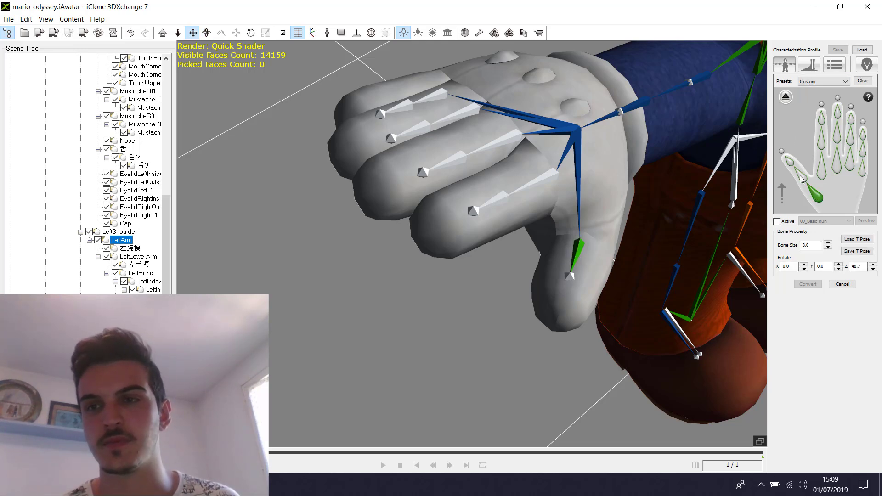
pyautogui.click(801, 177)
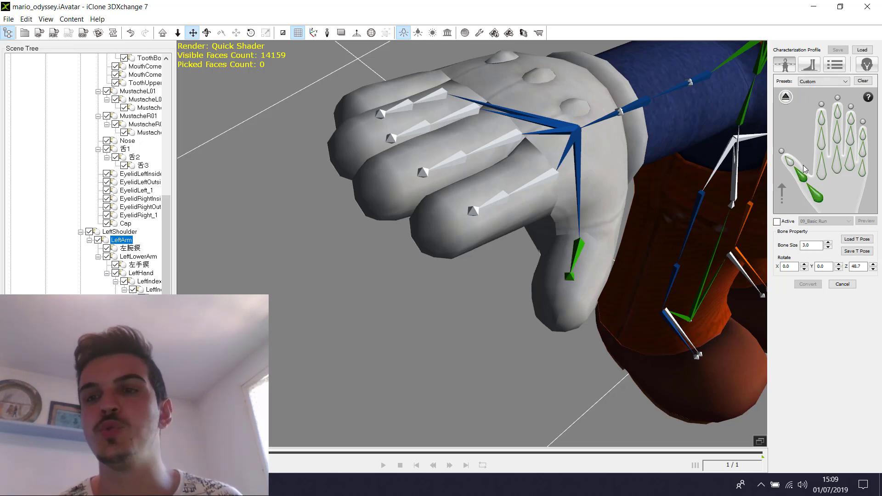
# - Map the right index finger's three joints, from base to tip, to the matching index finger bones
pyautogui.click(822, 172)
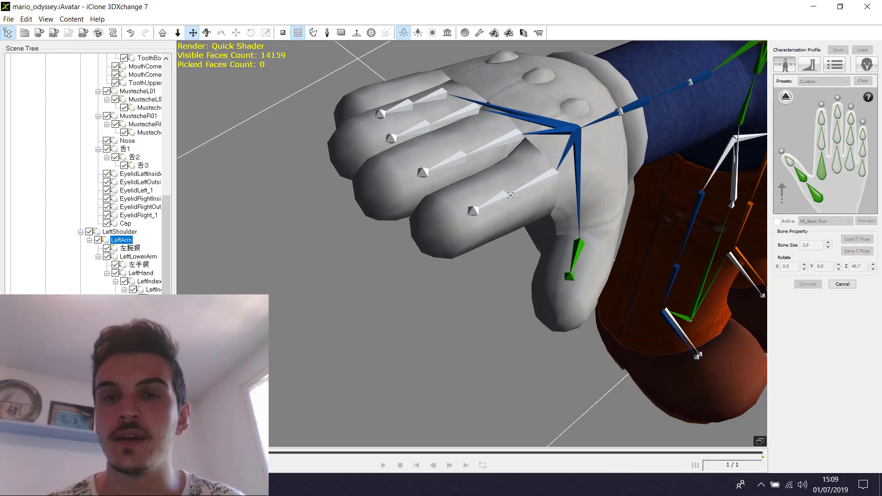
pyautogui.click(536, 182)
pyautogui.click(825, 141)
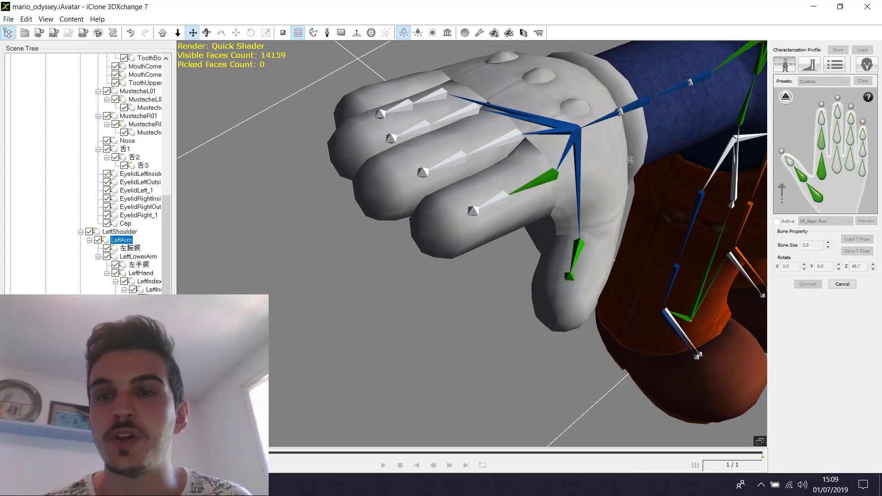
pyautogui.click(500, 198)
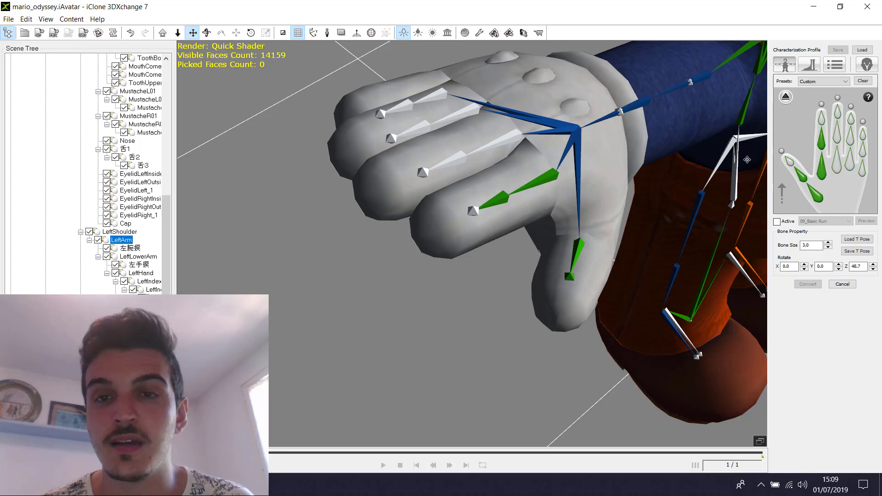
pyautogui.click(822, 119)
pyautogui.click(472, 209)
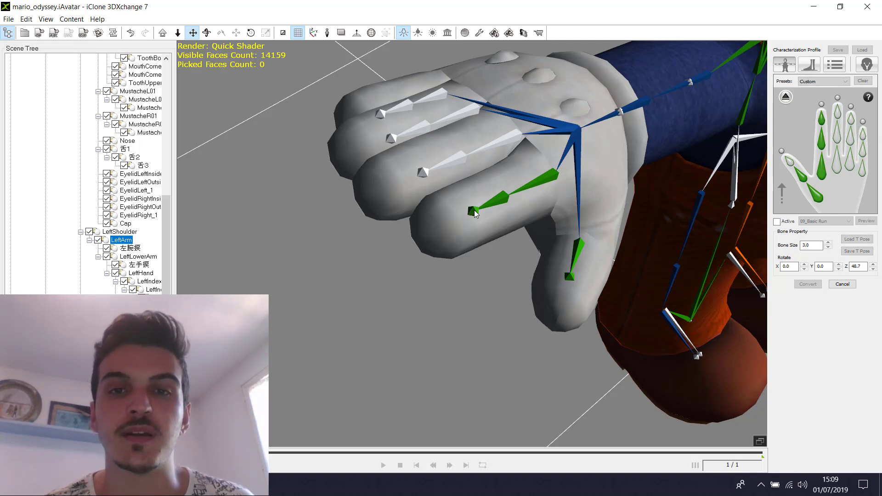
# - Map the right middle finger's three joints, from base to tip, to the matching middle finger bones
pyautogui.click(837, 165)
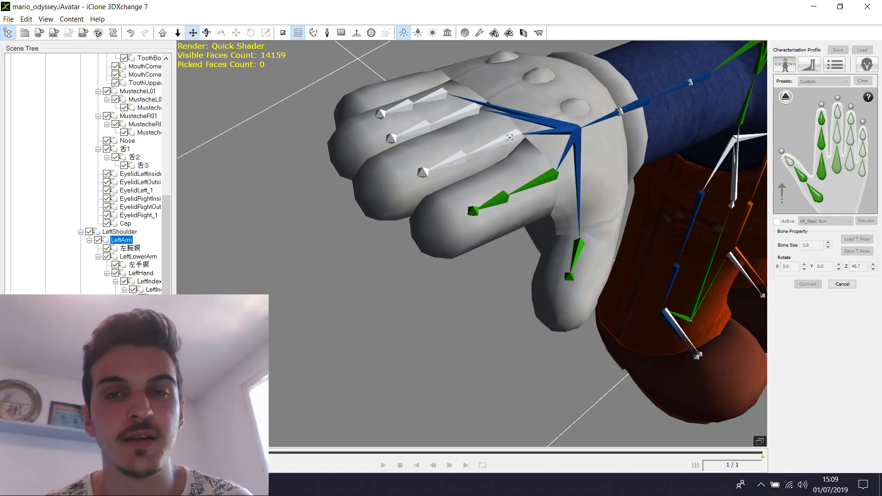
pyautogui.click(509, 138)
pyautogui.click(835, 138)
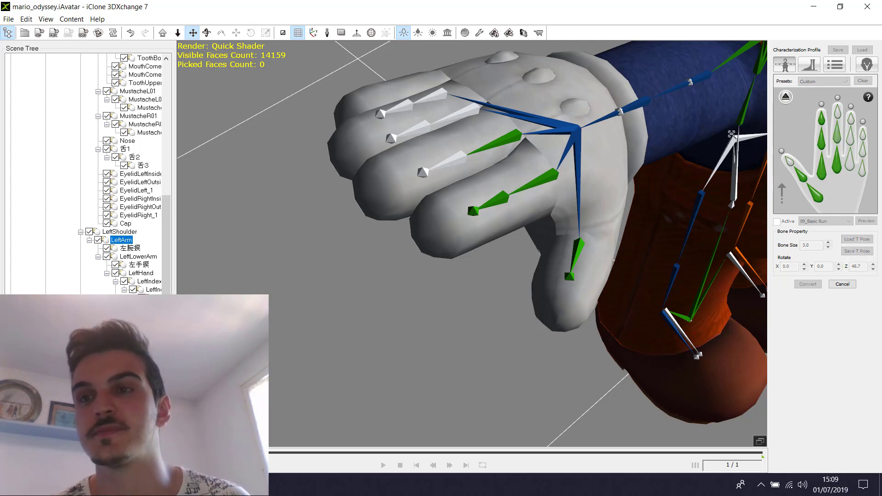
pyautogui.click(453, 161)
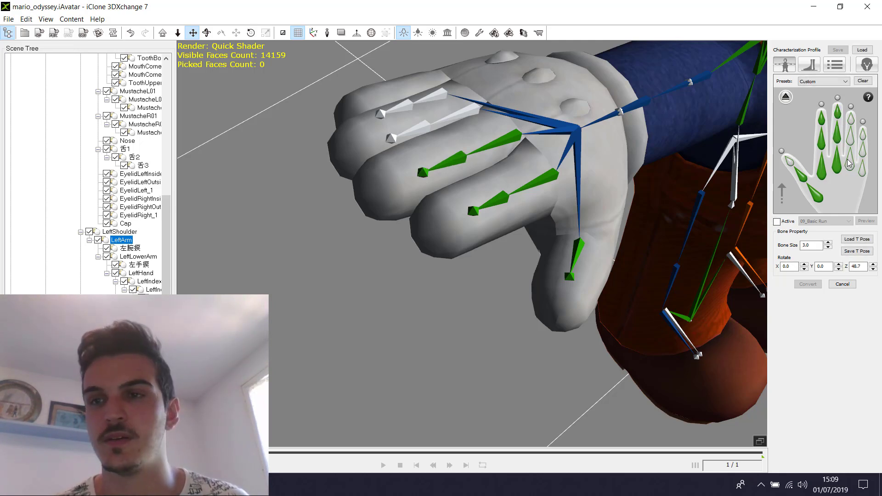
# - Map the right ring finger's three joints, from base to tip, to the matching ring finger bones
pyautogui.click(465, 113)
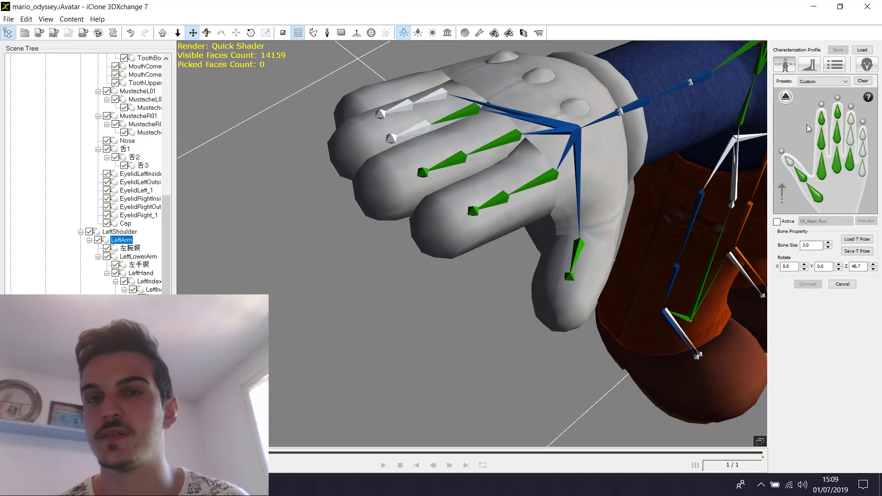
pyautogui.click(850, 140)
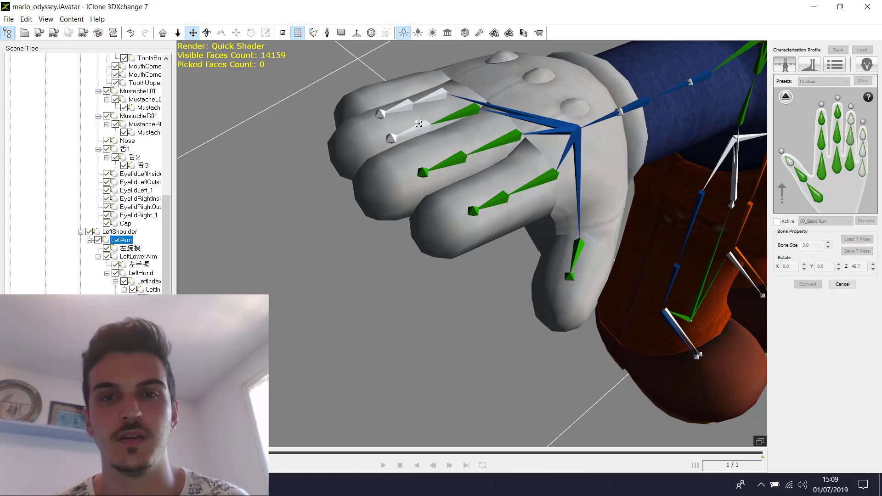
pyautogui.click(419, 124)
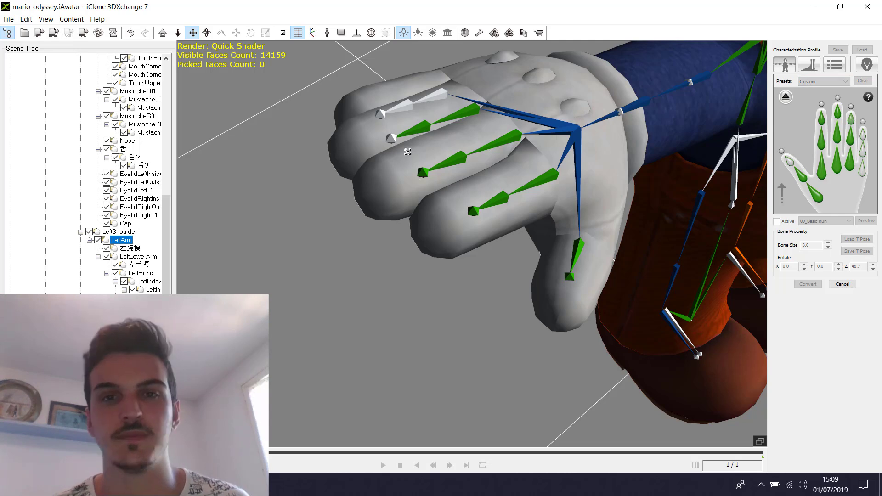
pyautogui.click(392, 136)
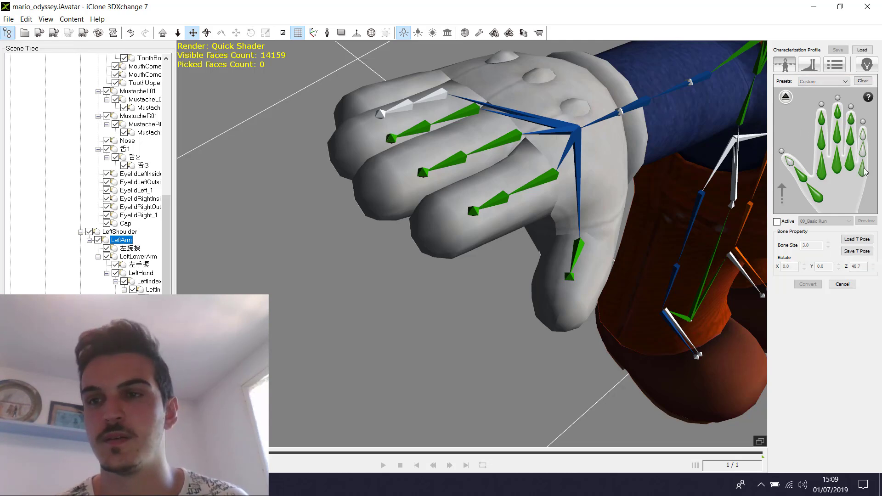
# - Map the right little finger's three joints, from base to tip, to the matching little finger bones
pyautogui.click(437, 94)
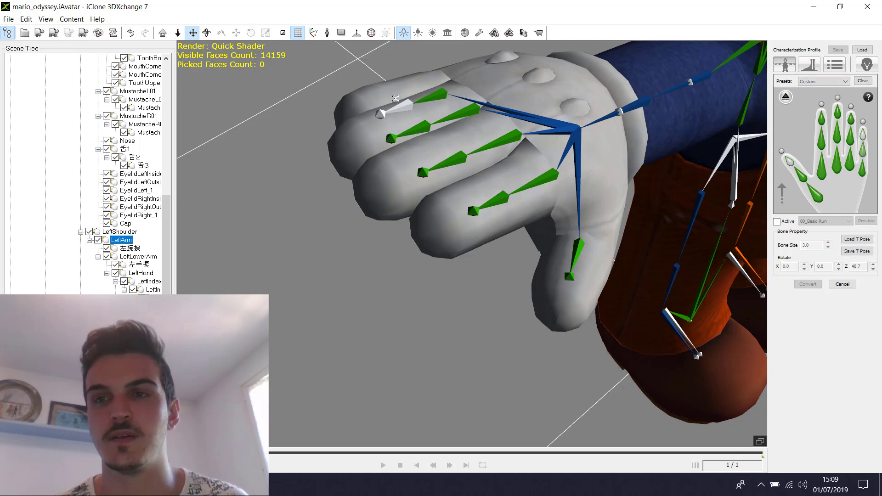
pyautogui.click(401, 105)
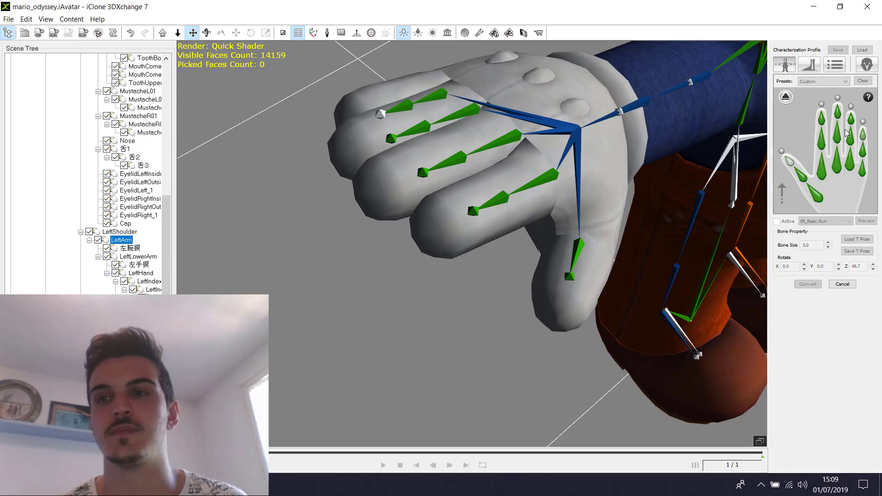
pyautogui.click(382, 114)
# - Activate the characterization temporarily, preview the 08_Finger Calibration motion on the whole character, and deactivate it again
pyautogui.click(206, 33)
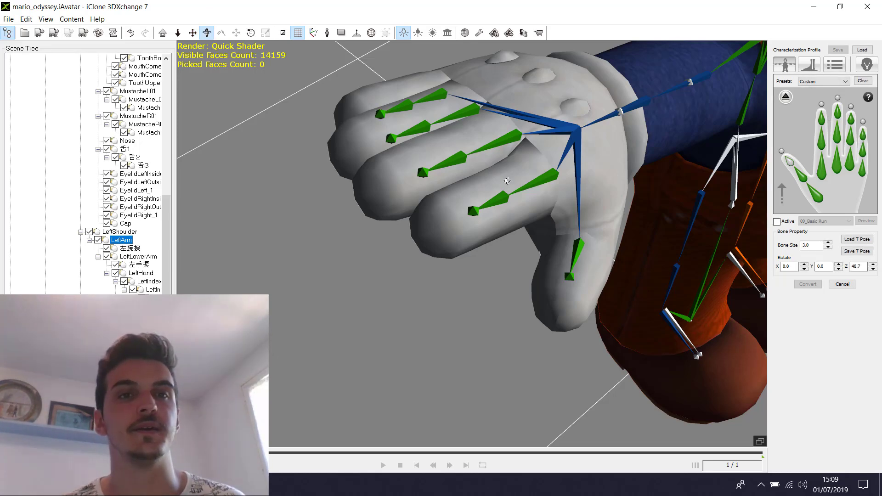
pyautogui.moveTo(459, 183); pyautogui.dragTo(523, 170)
pyautogui.moveTo(372, 120); pyautogui.dragTo(510, 186)
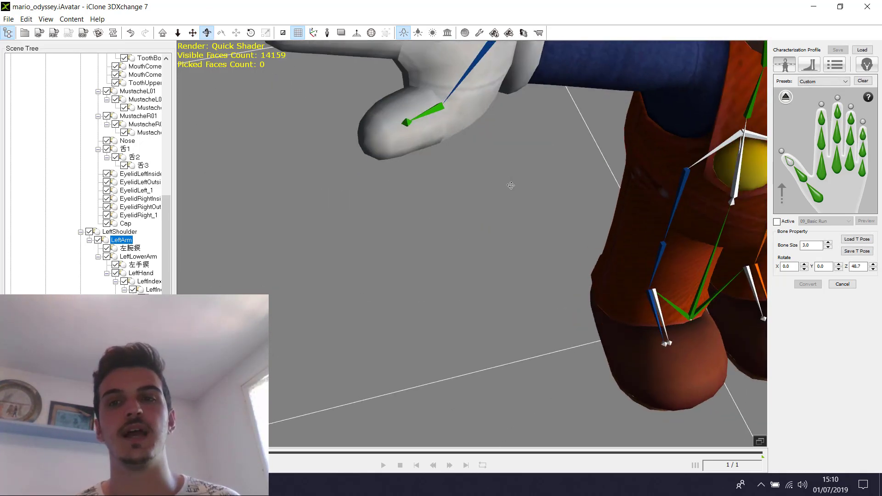
pyautogui.click(193, 33)
pyautogui.moveTo(645, 172); pyautogui.dragTo(459, 212)
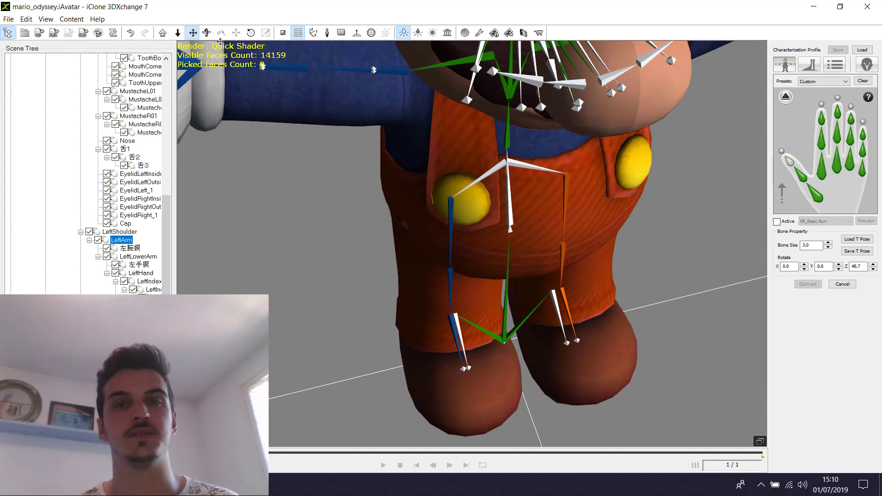
pyautogui.click(207, 33)
pyautogui.moveTo(357, 222); pyautogui.dragTo(333, 89)
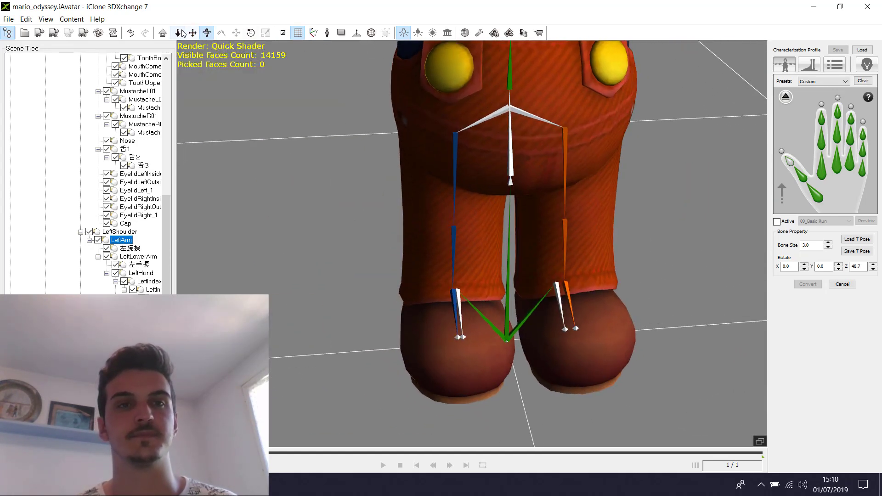
pyautogui.click(178, 33)
pyautogui.moveTo(514, 152); pyautogui.dragTo(521, 213)
pyautogui.click(777, 221)
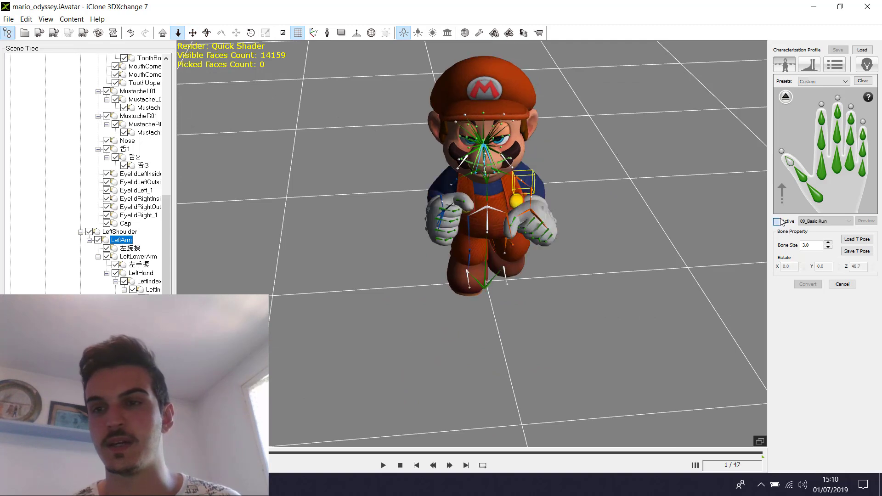
pyautogui.click(825, 221)
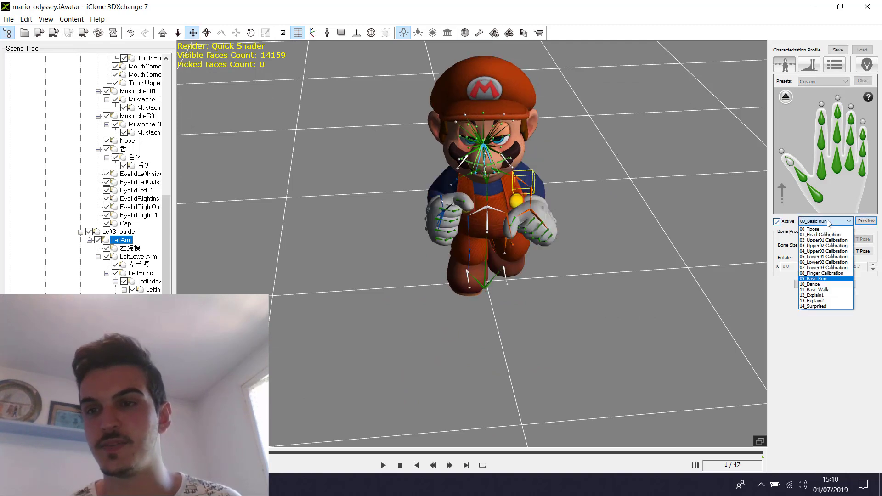
pyautogui.click(832, 277)
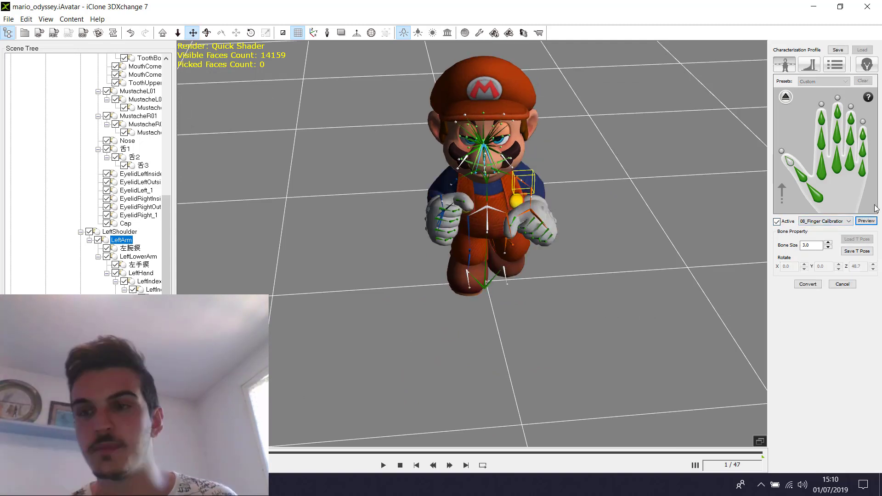
pyautogui.click(871, 221)
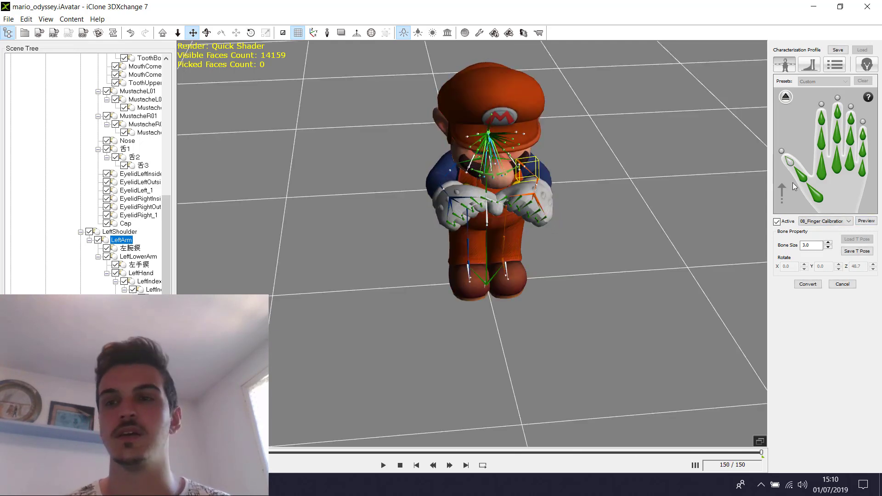
pyautogui.click(776, 222)
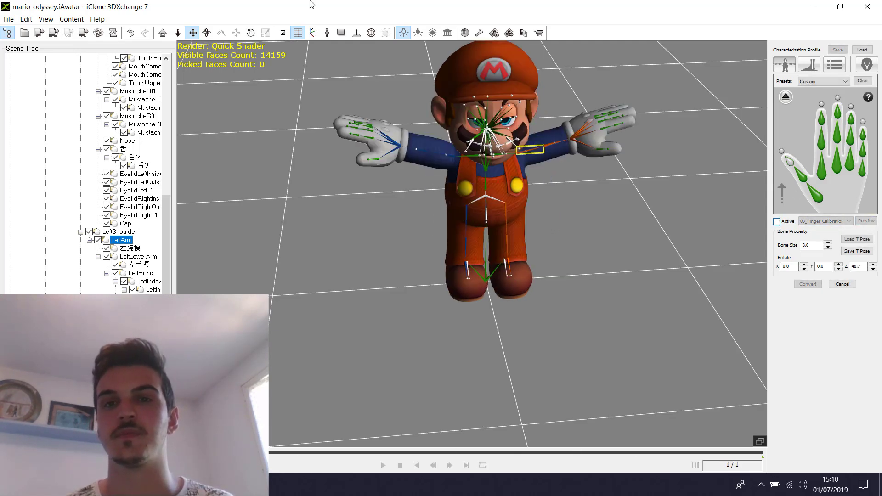
# - Frame the character's head from the front and open the face bone mapping settings
pyautogui.click(207, 33)
pyautogui.moveTo(470, 148); pyautogui.dragTo(252, 47, button='right')
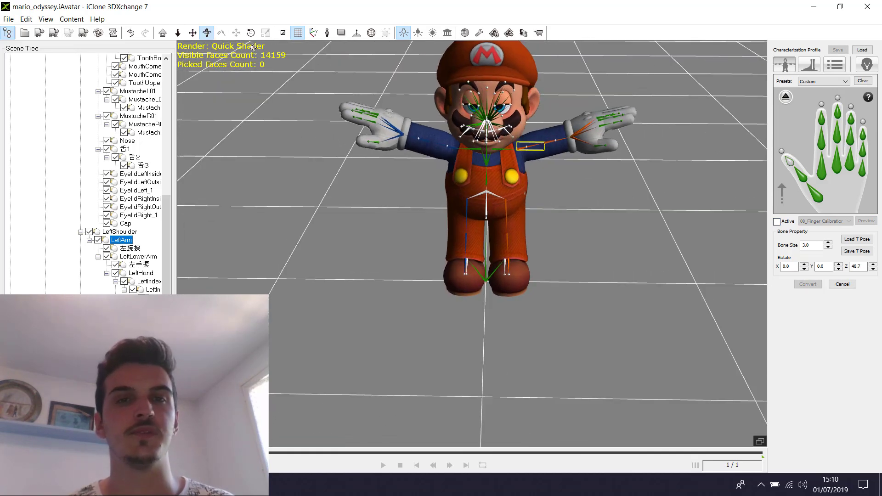
pyautogui.click(192, 33)
pyautogui.moveTo(410, 54); pyautogui.dragTo(376, 132)
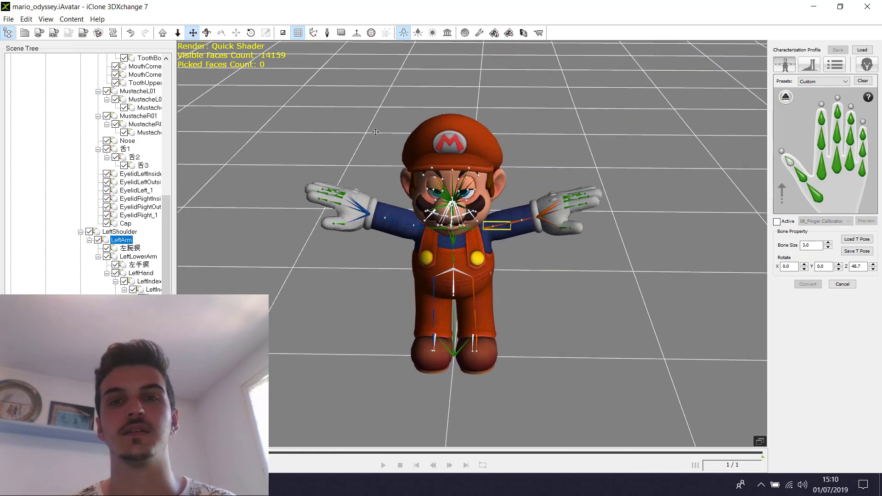
pyautogui.click(206, 32)
pyautogui.moveTo(208, 44); pyautogui.dragTo(208, 59)
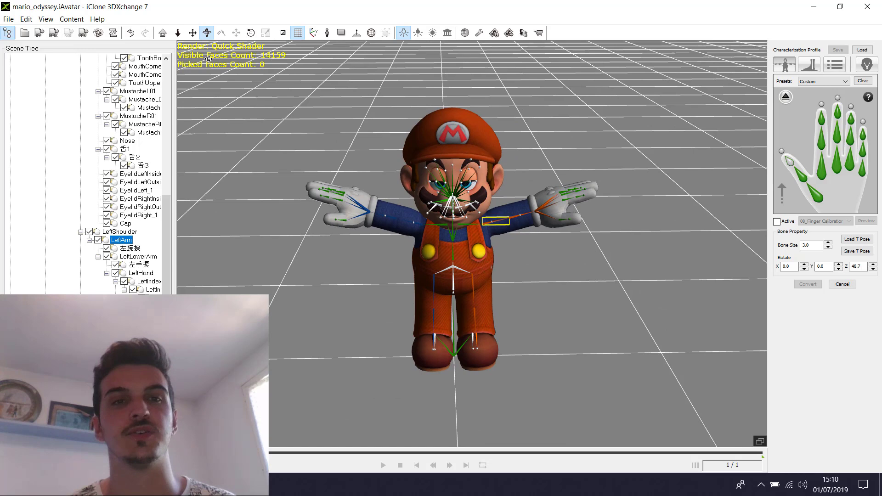
pyautogui.click(178, 33)
pyautogui.moveTo(455, 239); pyautogui.dragTo(455, 202)
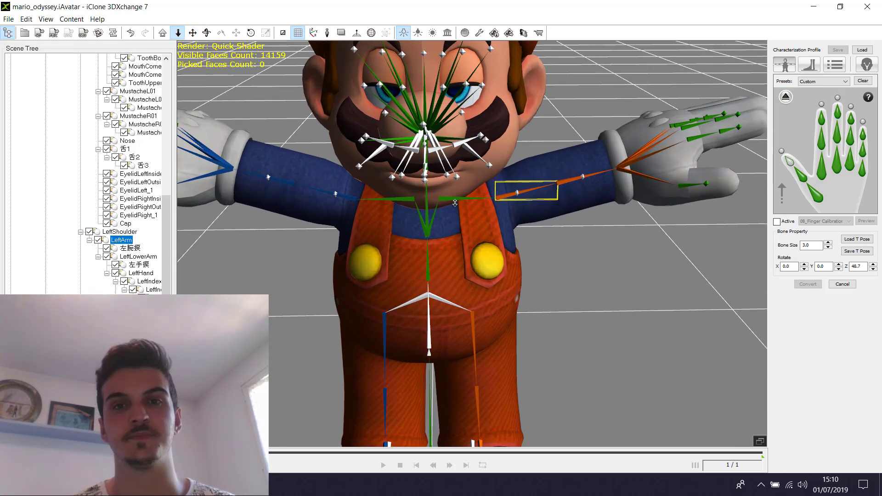
pyautogui.click(193, 32)
pyautogui.moveTo(388, 118); pyautogui.dragTo(410, 215)
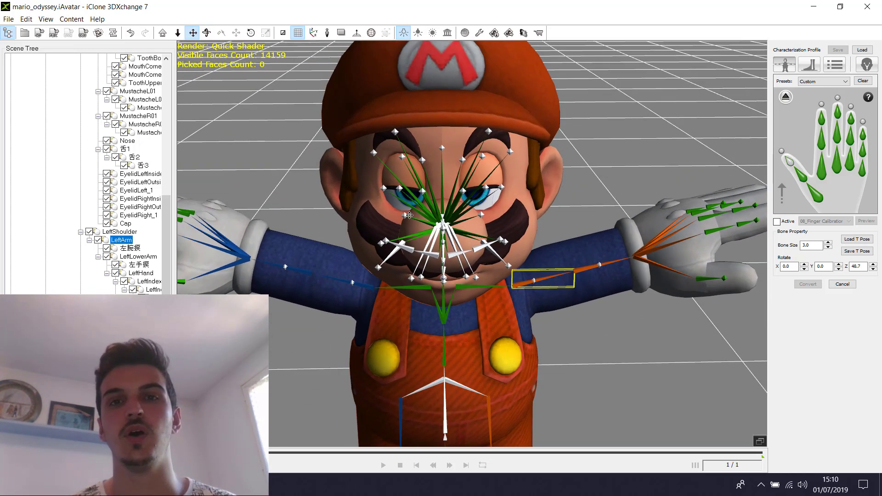
pyautogui.click(866, 64)
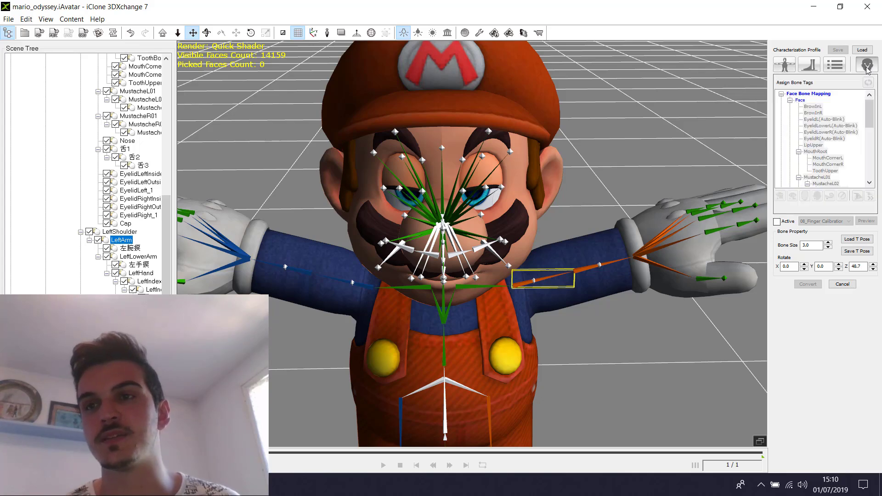
# - Activate the characterization in the 00_Tpose preview pose and refresh Face Bone Mapping from the head's facial bones
pyautogui.click(777, 221)
pyautogui.click(822, 221)
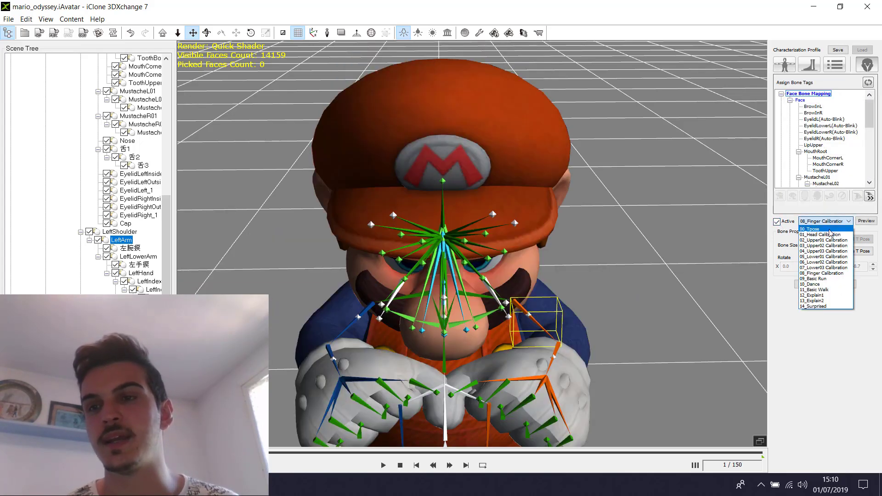
pyautogui.click(826, 230)
pyautogui.click(866, 220)
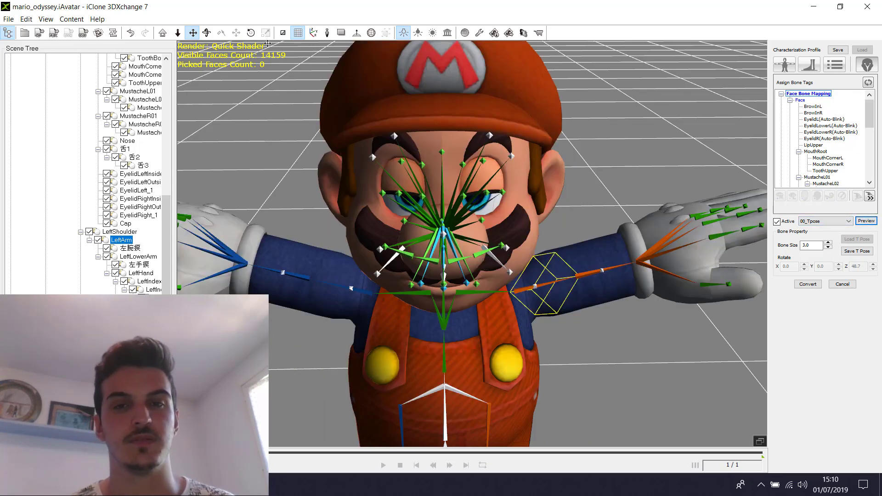
pyautogui.click(868, 83)
pyautogui.click(867, 84)
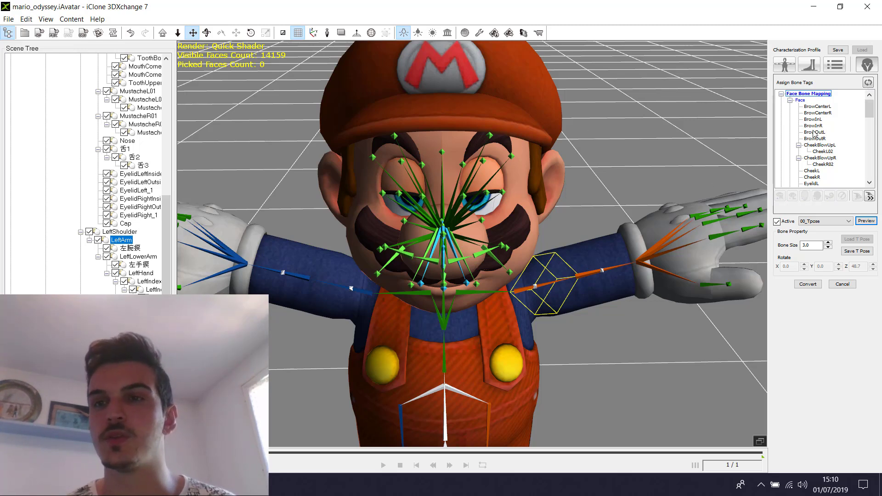
# - Select the Jaw bone under MouthRoot from a side view and examine its pivot with the rotation gizmo
pyautogui.click(206, 33)
pyautogui.moveTo(462, 242); pyautogui.dragTo(309, 235)
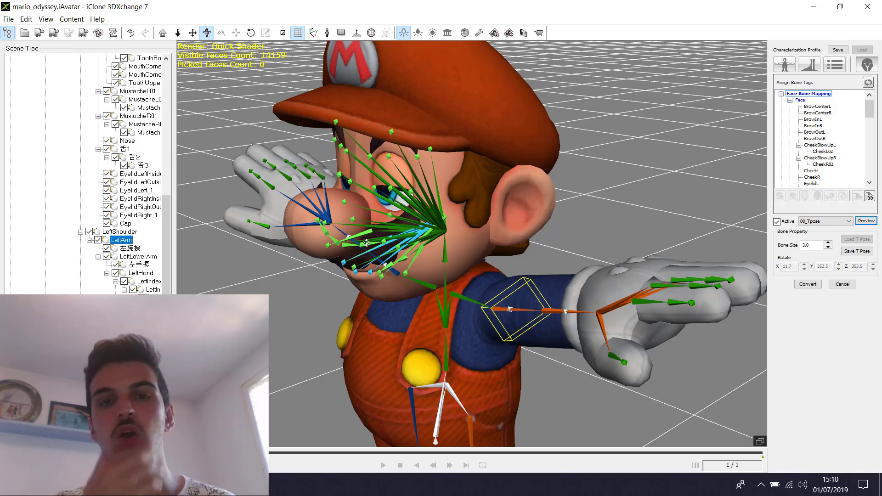
pyautogui.click(407, 246)
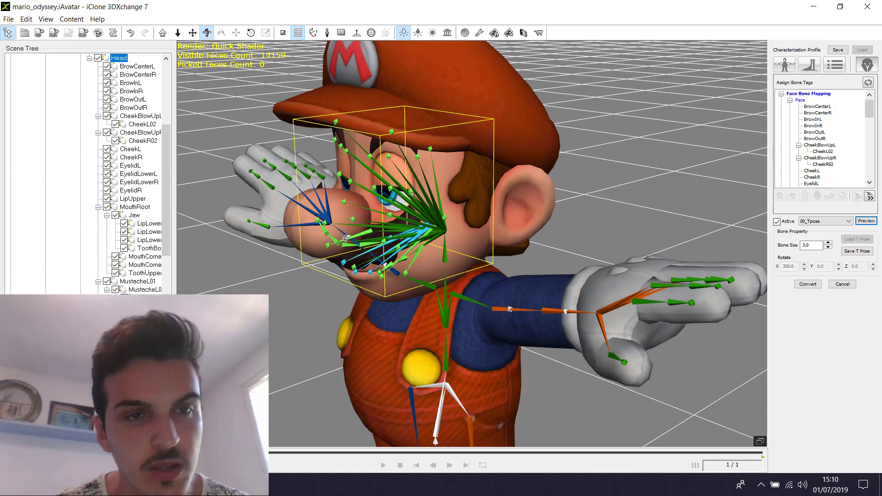
pyautogui.click(178, 32)
pyautogui.moveTo(388, 220); pyautogui.dragTo(388, 185)
pyautogui.scroll(-3, 388, 185)
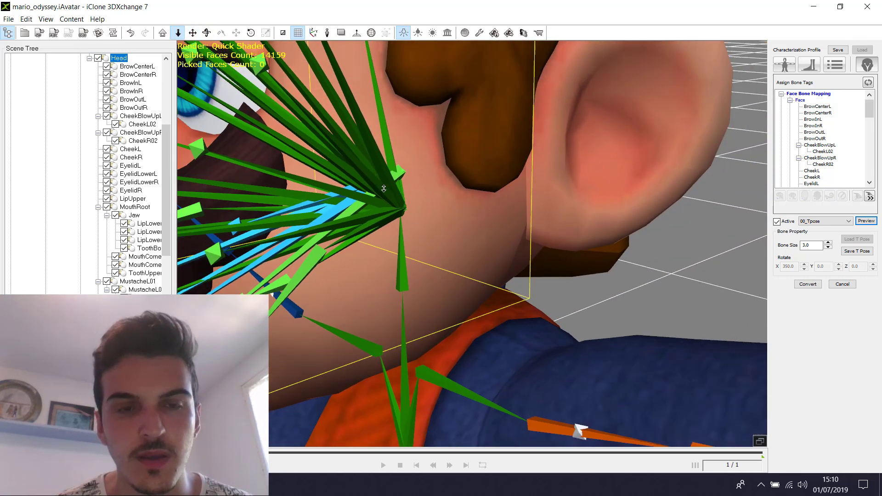
pyautogui.click(342, 210)
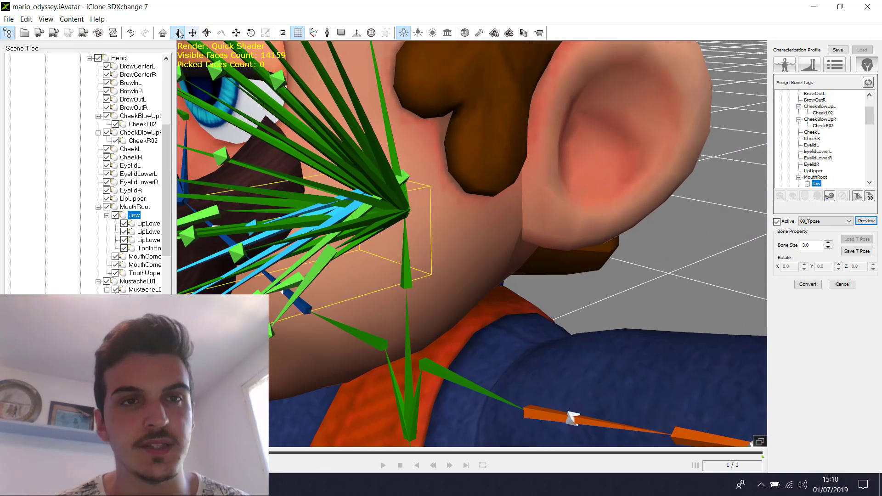
pyautogui.click(192, 32)
pyautogui.moveTo(220, 193); pyautogui.dragTo(422, 160)
pyautogui.press('e')
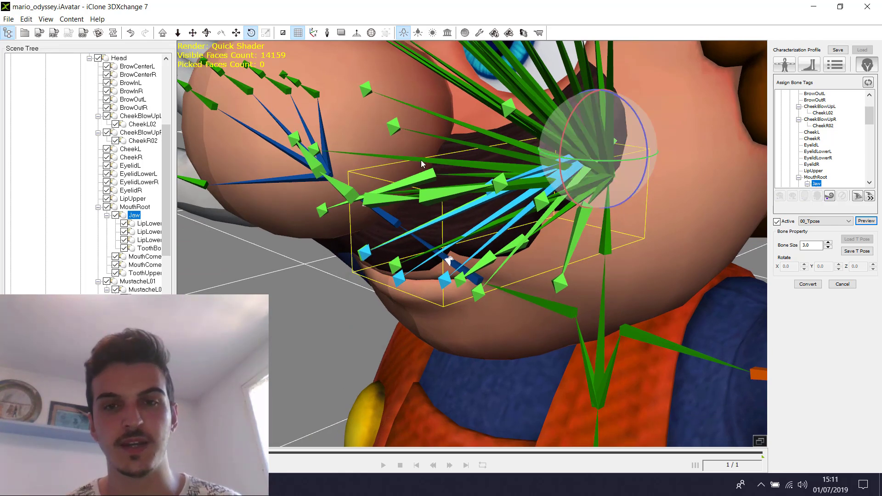
pyautogui.moveTo(569, 129); pyautogui.dragTo(566, 128)
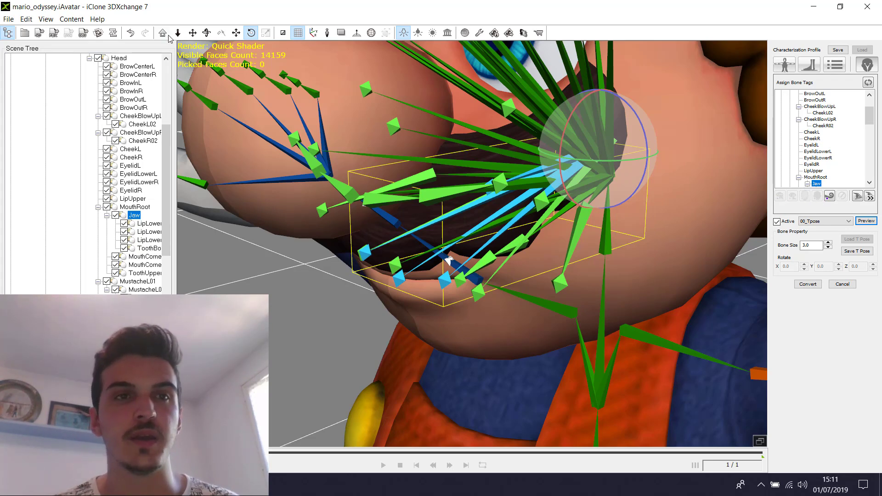
# - Inspect the eyebrow bones BrowCenterR, BrowInR and BrowInL one after another in the face mapping
pyautogui.moveTo(207, 32); pyautogui.dragTo(282, 35)
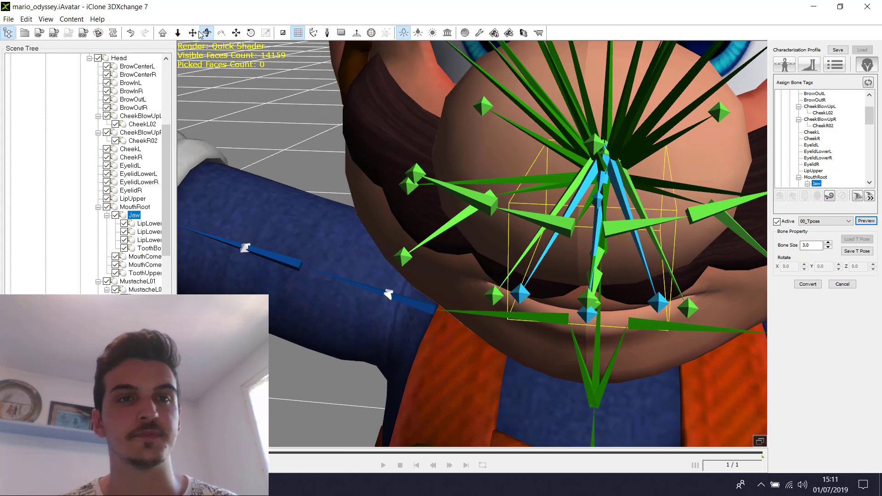
pyautogui.moveTo(193, 33); pyautogui.dragTo(287, 252)
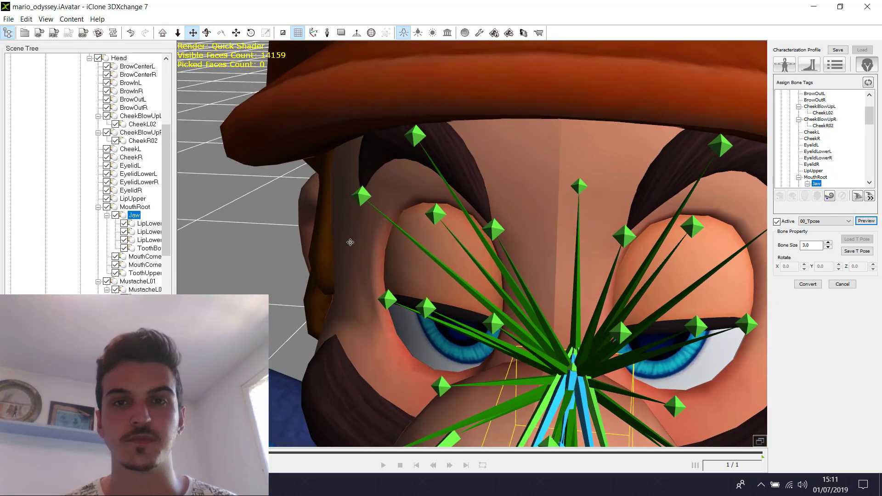
pyautogui.click(420, 135)
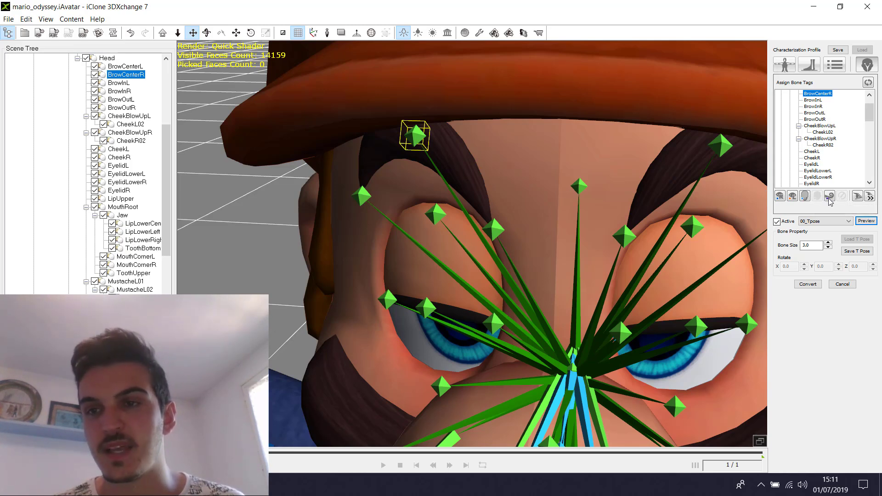
pyautogui.click(495, 228)
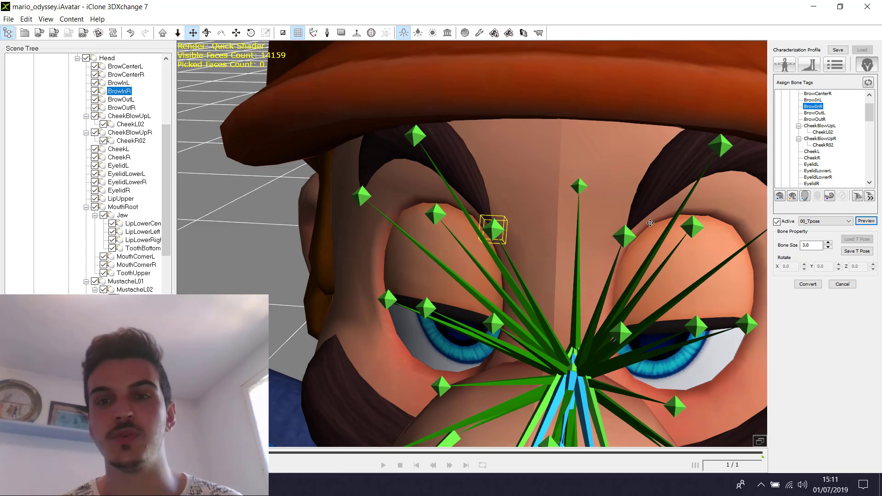
pyautogui.click(628, 239)
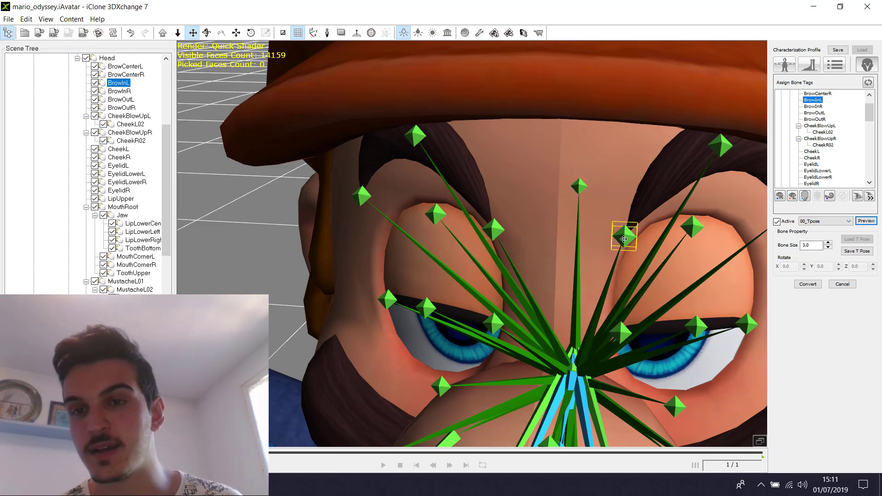
# - Select the MustacheR03 bone at the mustache's tip and assign a face bone tag to it
pyautogui.moveTo(633, 214); pyautogui.dragTo(475, 108, button='middle')
pyautogui.click(206, 32)
pyautogui.moveTo(404, 193); pyautogui.dragTo(412, 85)
pyautogui.click(319, 226)
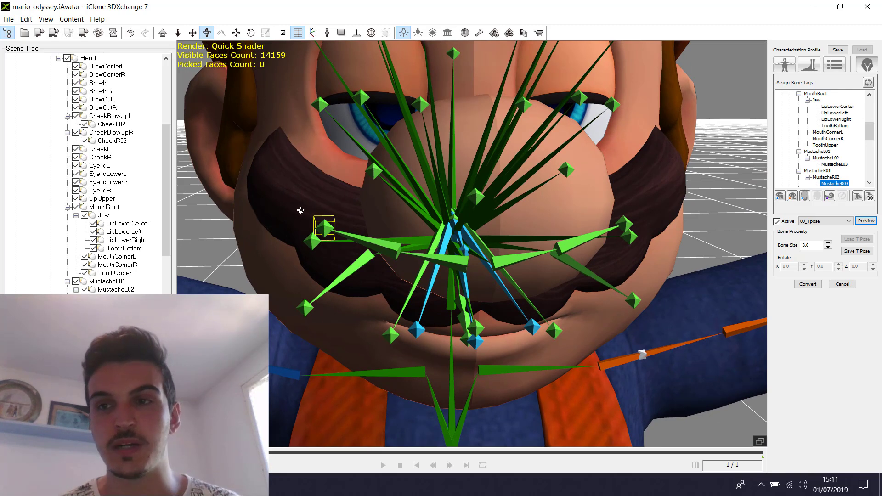
pyautogui.click(828, 196)
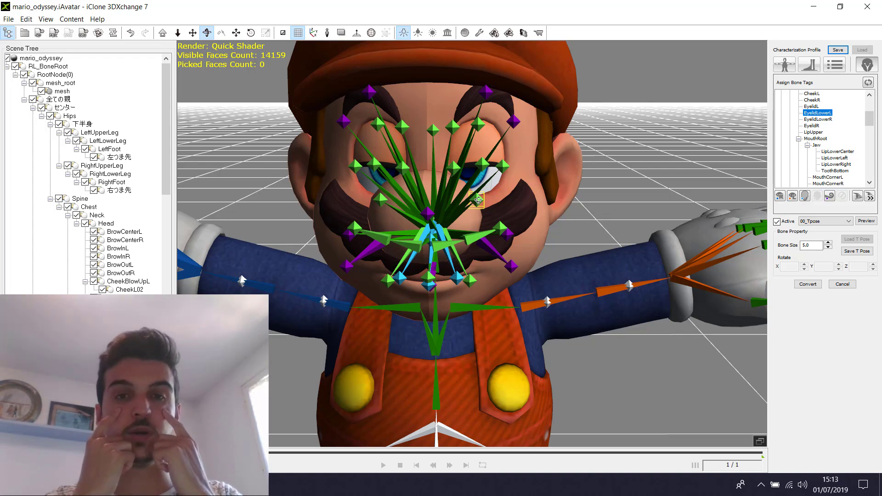
# - Check the bones around the character's left eye and select the upper eyelid bone EyelidL
pyautogui.click(177, 33)
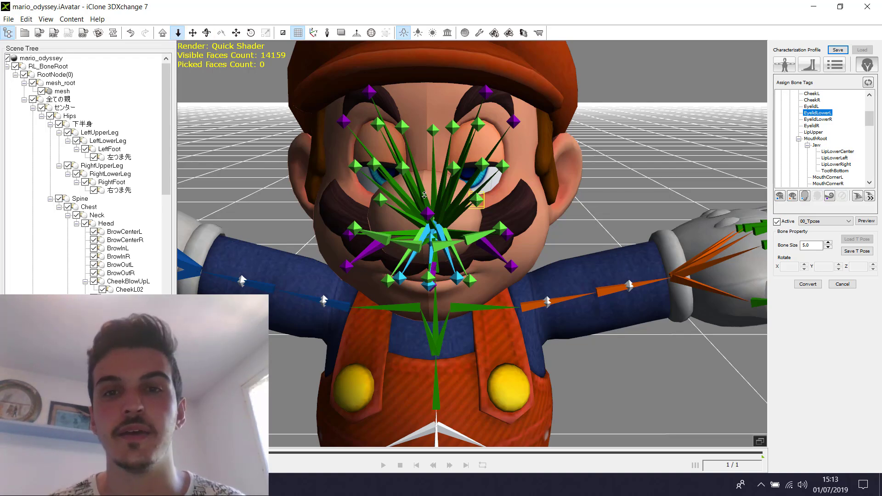
pyautogui.moveTo(424, 195)
pyautogui.mouseDown()
pyautogui.moveTo(423, 184)
pyautogui.moveTo(424, 205)
pyautogui.mouseUp()
pyautogui.click(193, 32)
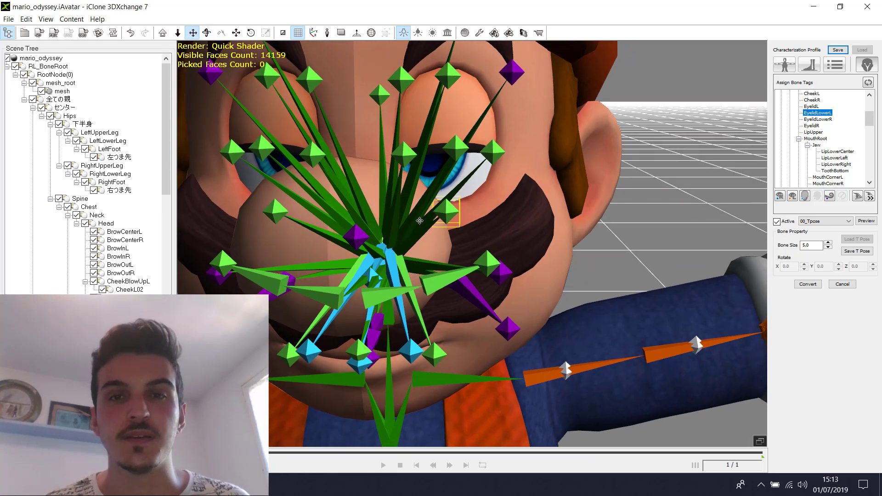
pyautogui.click(456, 153)
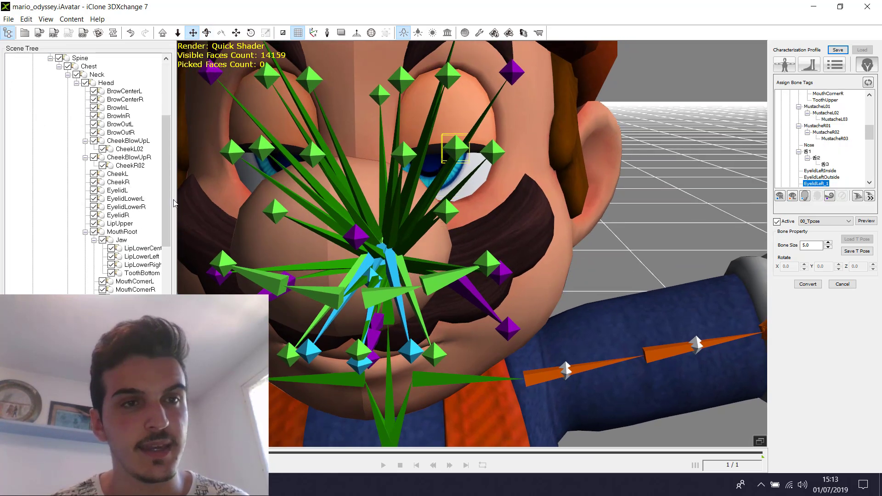
pyautogui.scroll(-2, 167, 220)
pyautogui.scroll(-2, 166, 223)
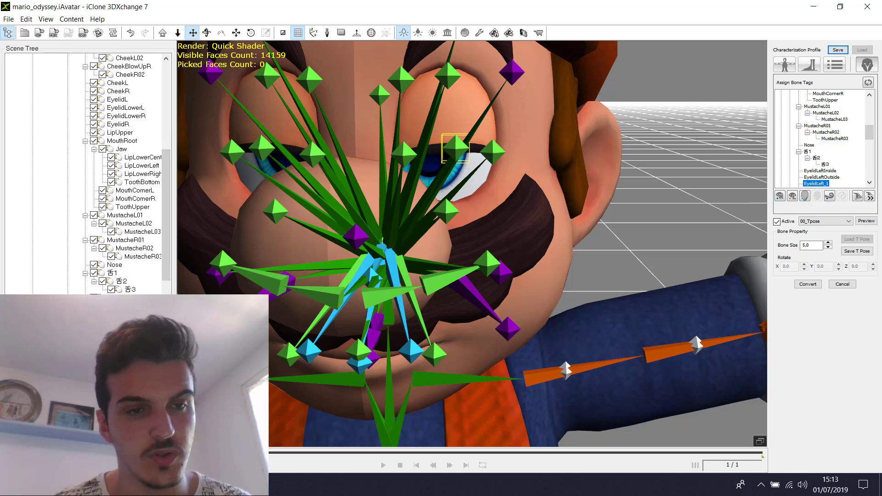
pyautogui.click(442, 79)
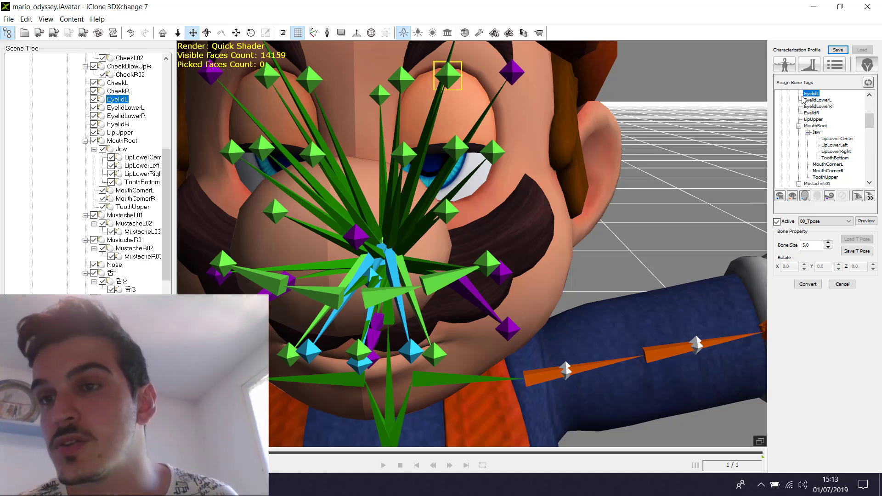
# - Open the Auto Blink Settings and add EyelidL as the left eye's upper blink bone
pyautogui.click(869, 198)
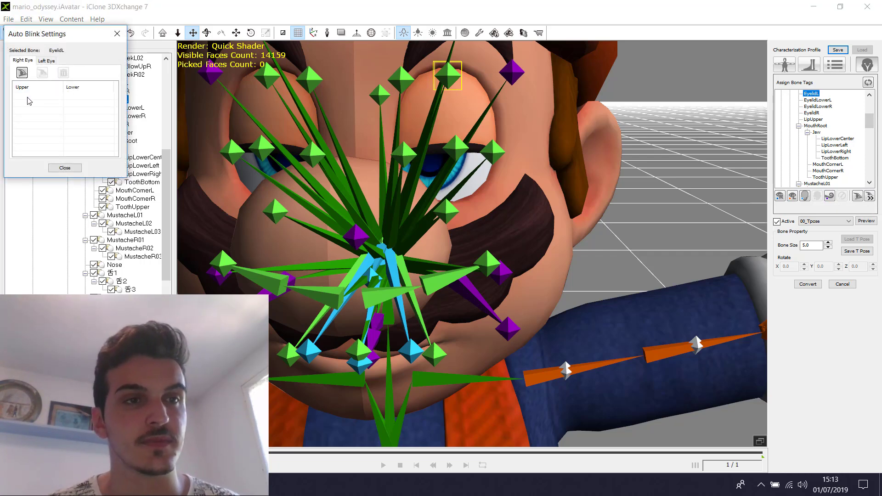
pyautogui.moveTo(29, 36); pyautogui.dragTo(358, 17)
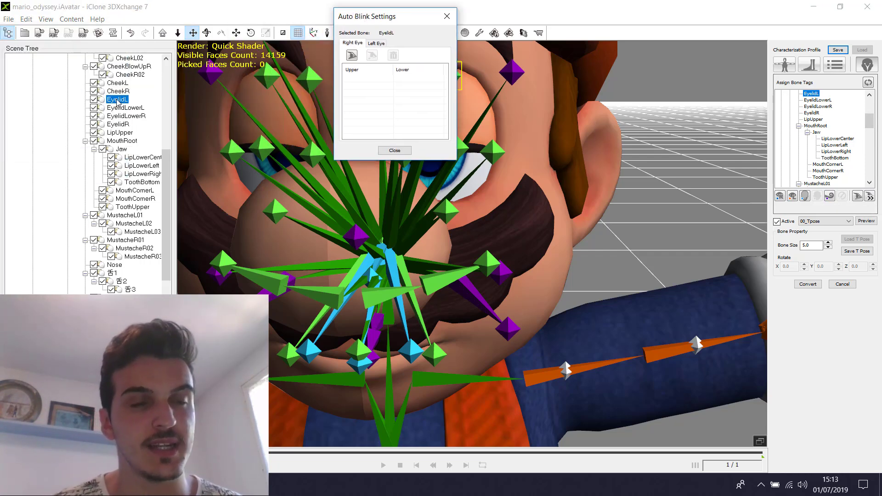
pyautogui.click(118, 101)
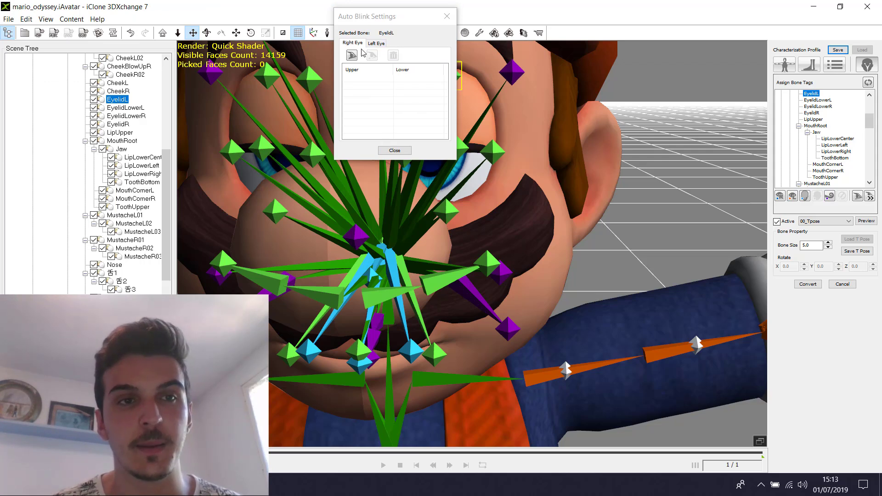
pyautogui.click(376, 43)
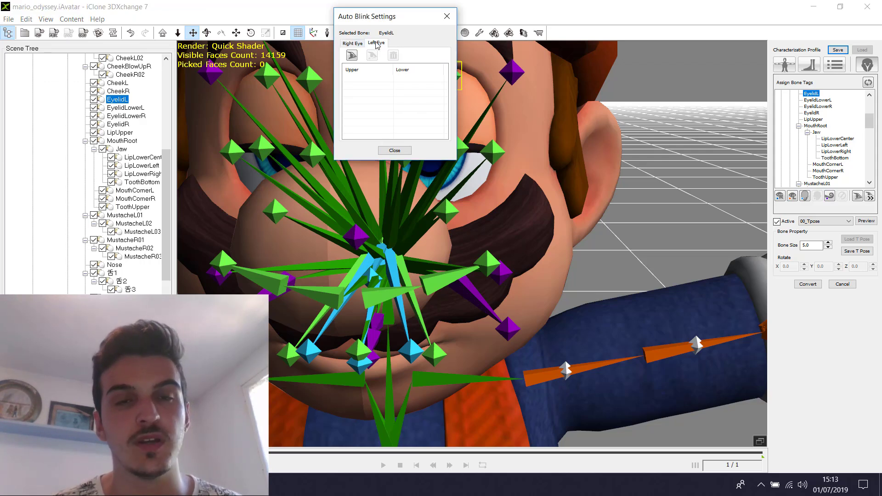
pyautogui.click(352, 56)
pyautogui.click(351, 56)
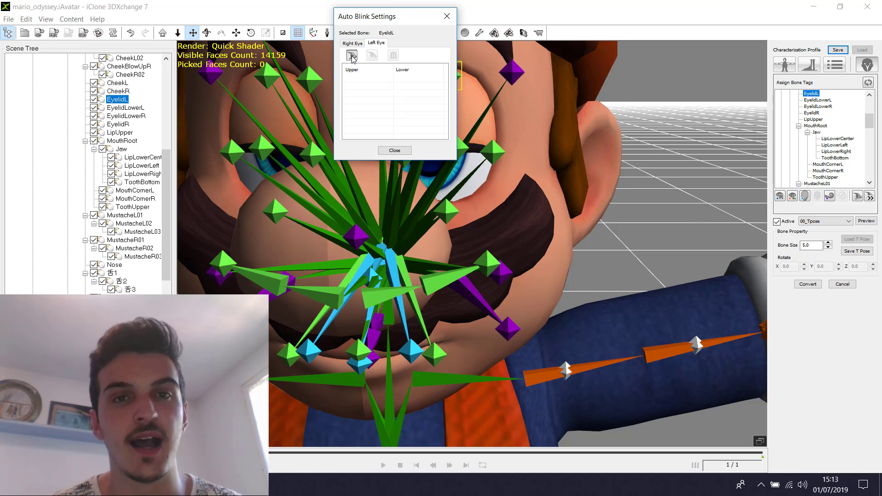
# - Assign EyelidLowerL as the lower blink bone paired with EyelidL for the left eye
pyautogui.click(405, 81)
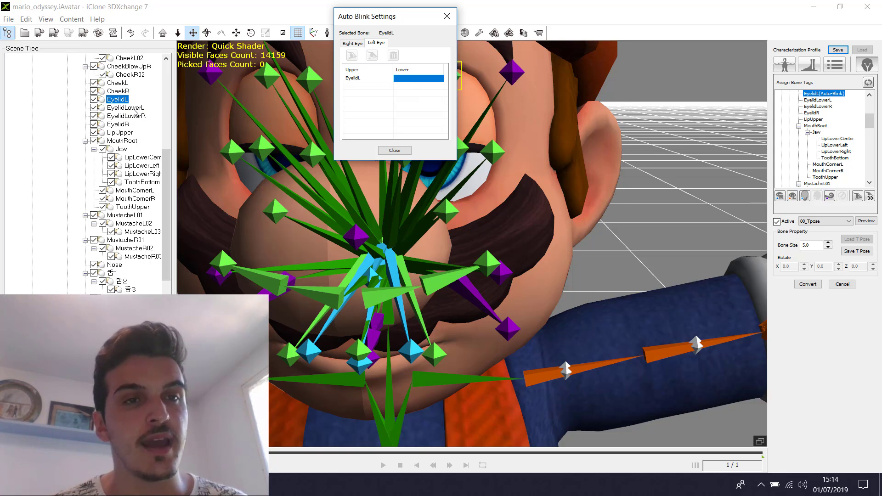
pyautogui.click(131, 108)
pyautogui.click(411, 78)
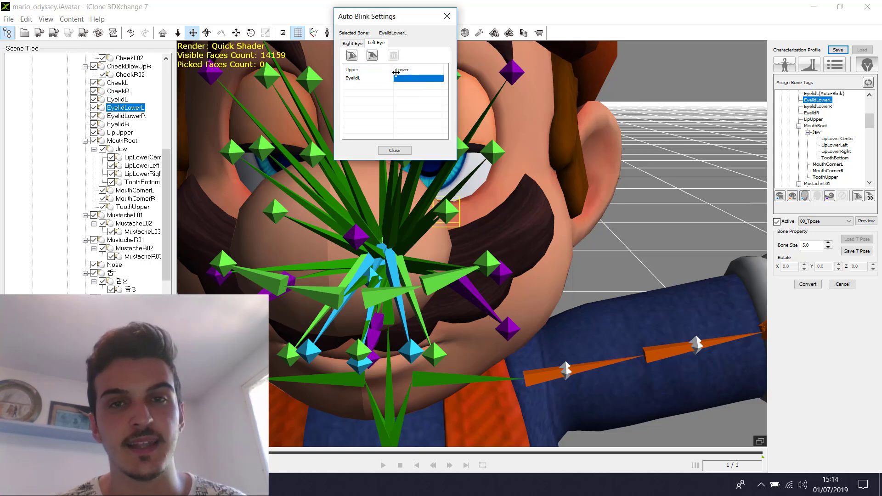
pyautogui.click(373, 56)
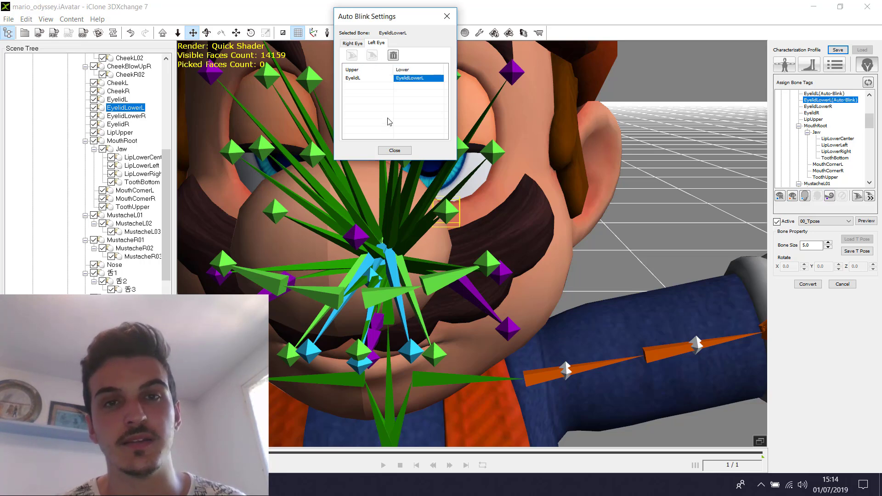
# - Add EyelidR as the right eye's upper blink bone in the Auto Blink Settings
pyautogui.click(352, 44)
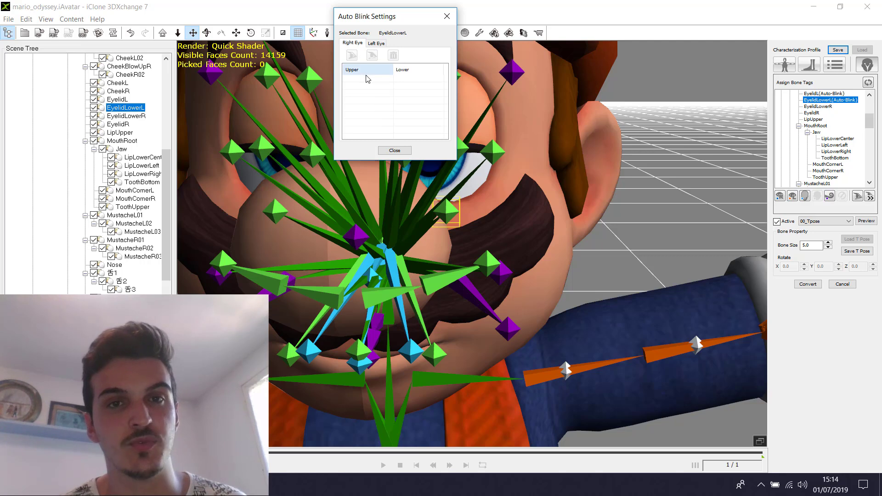
pyautogui.click(118, 124)
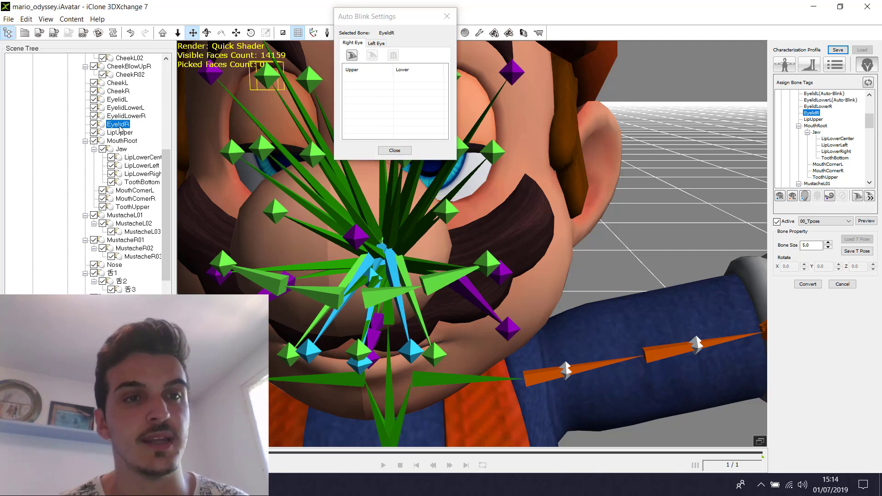
pyautogui.click(358, 81)
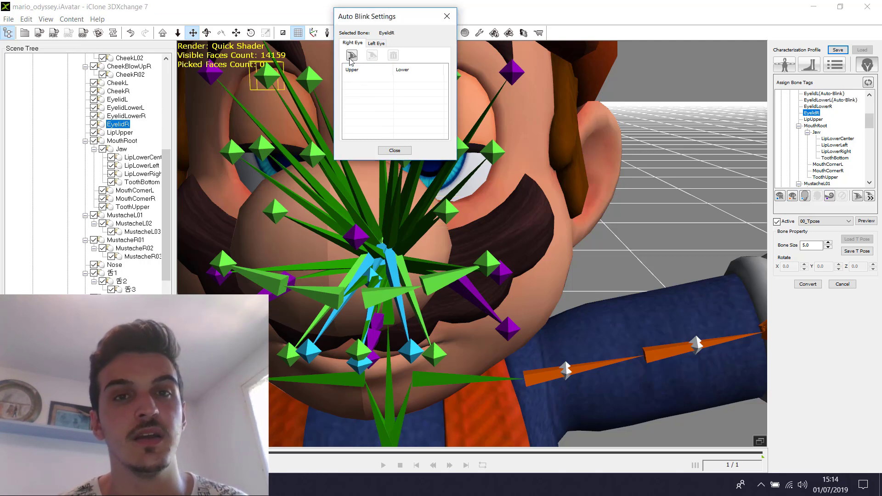
pyautogui.click(352, 55)
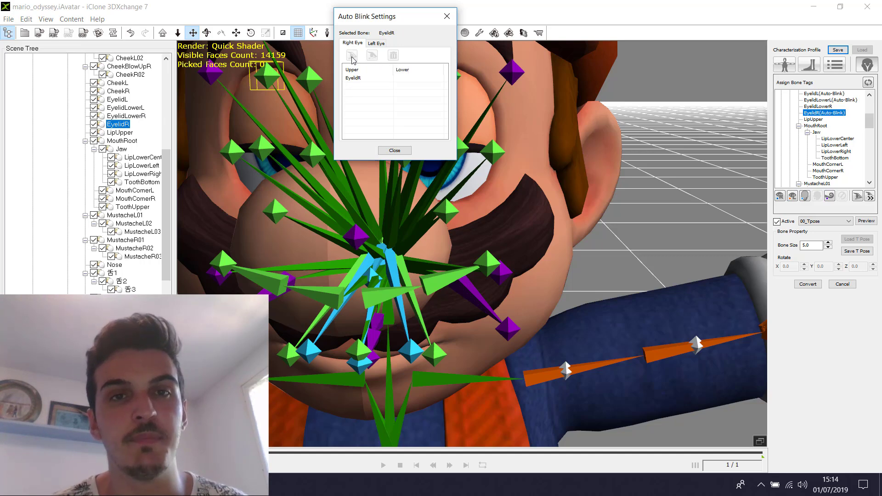
# - Assign EyelidLowerR as the lower blink bone paired with EyelidR and close the Auto Blink Settings
pyautogui.click(406, 79)
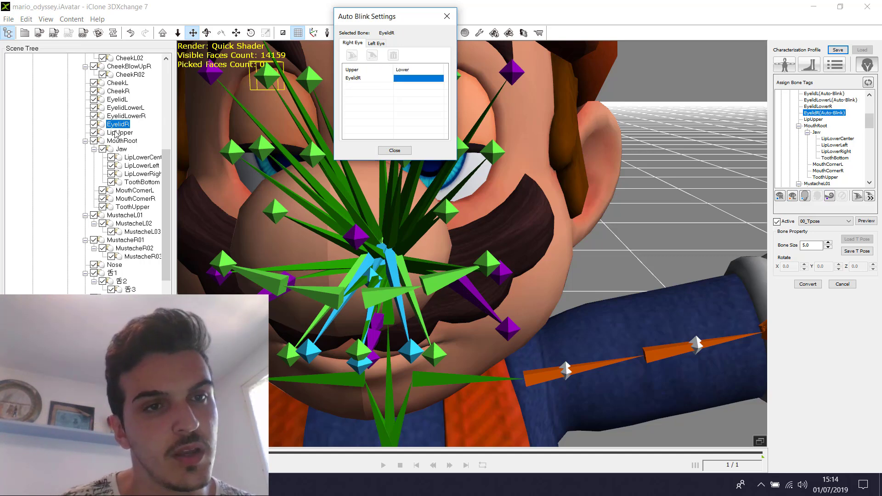
pyautogui.click(120, 117)
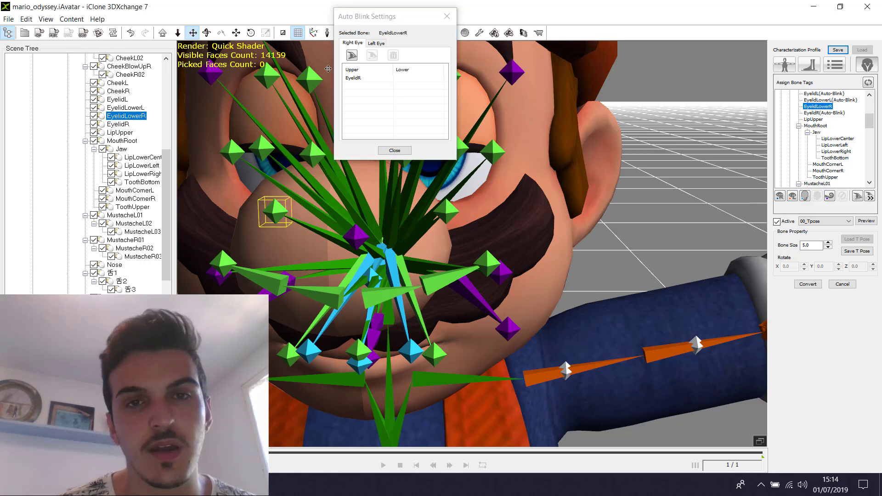
pyautogui.click(398, 74)
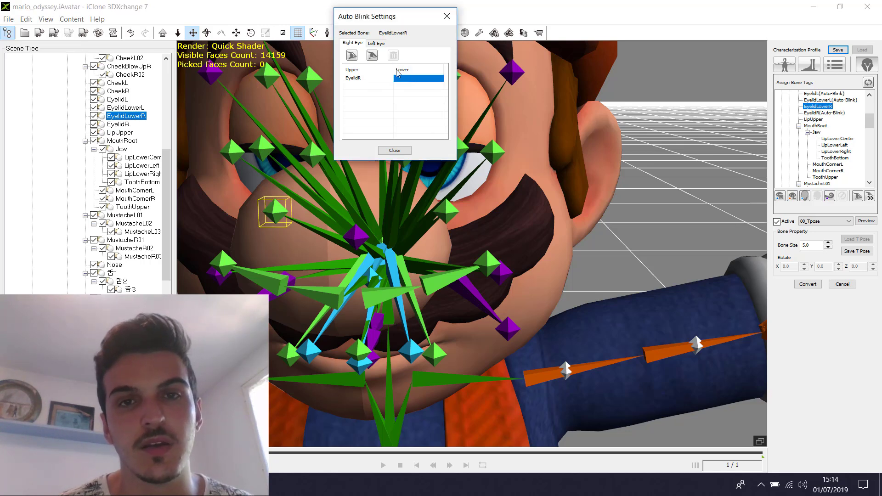
pyautogui.click(371, 56)
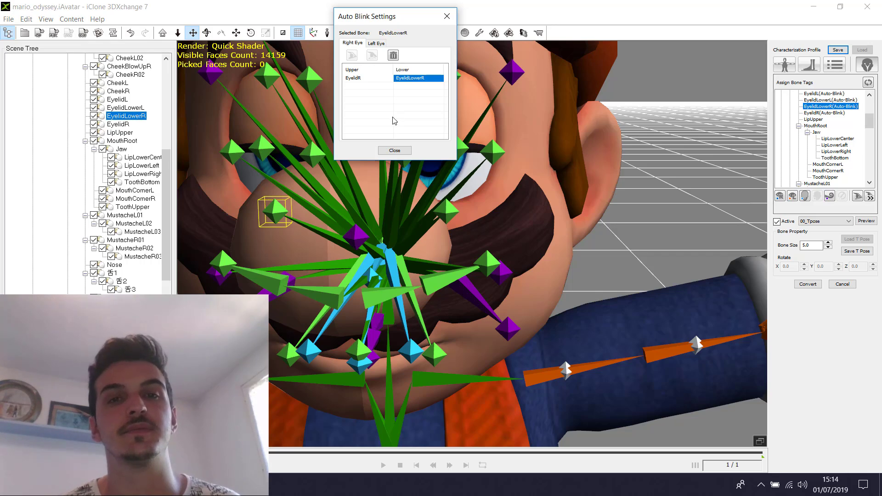
pyautogui.click(396, 151)
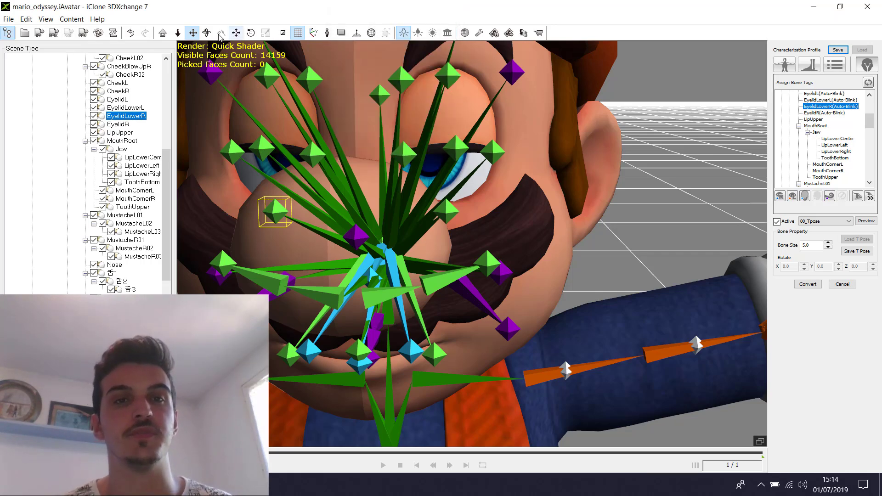
# - Convert the mapped Mario model to a non-standard character and view it from the front
pyautogui.moveTo(262, 113); pyautogui.dragTo(262, 127)
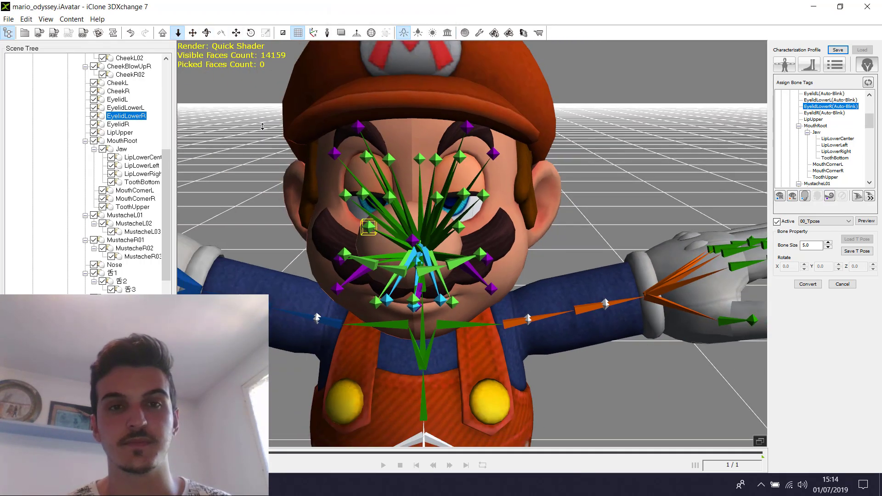
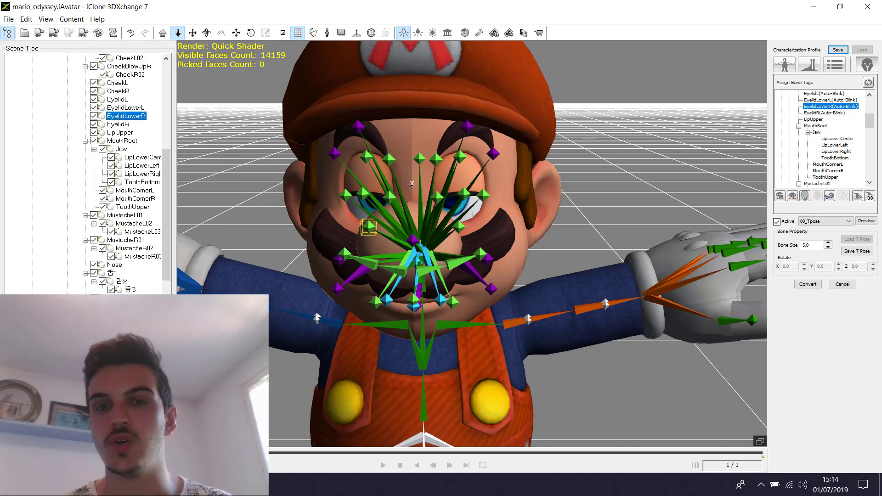
pyautogui.moveTo(207, 32); pyautogui.dragTo(439, 176)
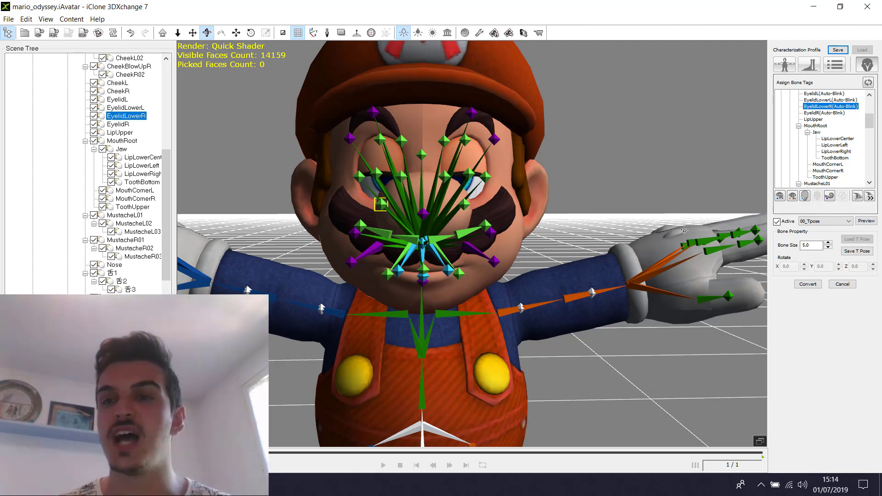
pyautogui.click(807, 285)
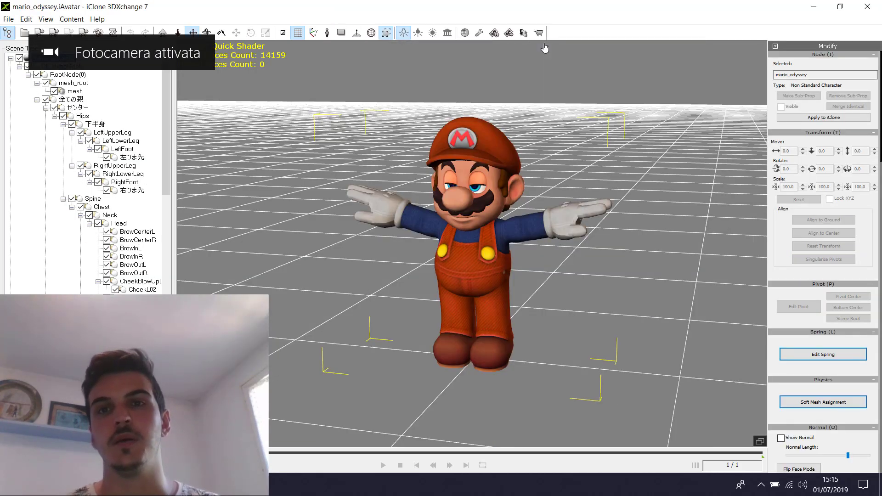
pyautogui.click(207, 32)
pyautogui.moveTo(457, 230); pyautogui.dragTo(497, 207)
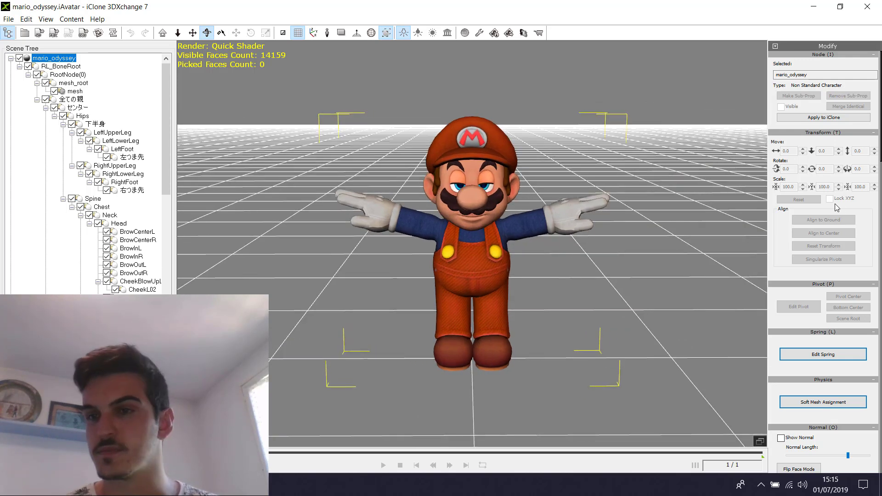
# - Open the Expression Editor and preview the head's Upward, Downward, Leftward, Rightward, Tilt Left and Tilt Right poses
pyautogui.moveTo(879, 143); pyautogui.dragTo(877, 325)
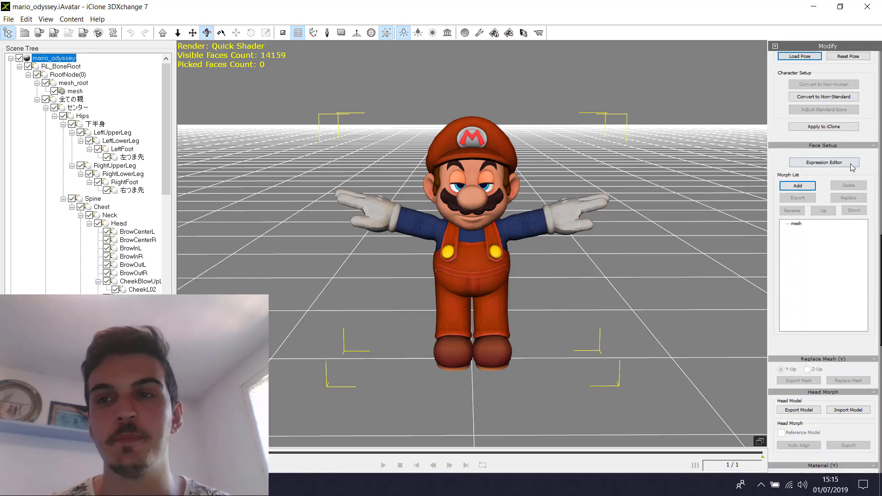
pyautogui.click(834, 163)
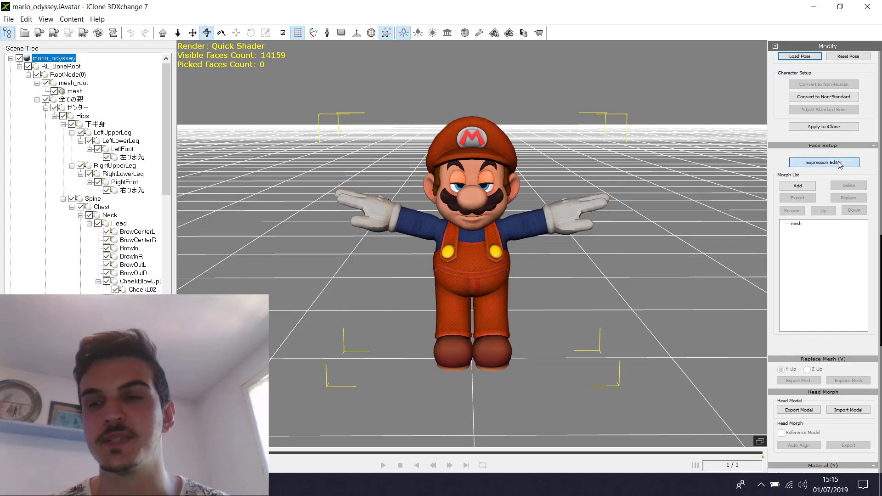
pyautogui.click(545, 108)
pyautogui.click(605, 103)
pyautogui.click(655, 103)
pyautogui.click(706, 103)
pyautogui.click(554, 170)
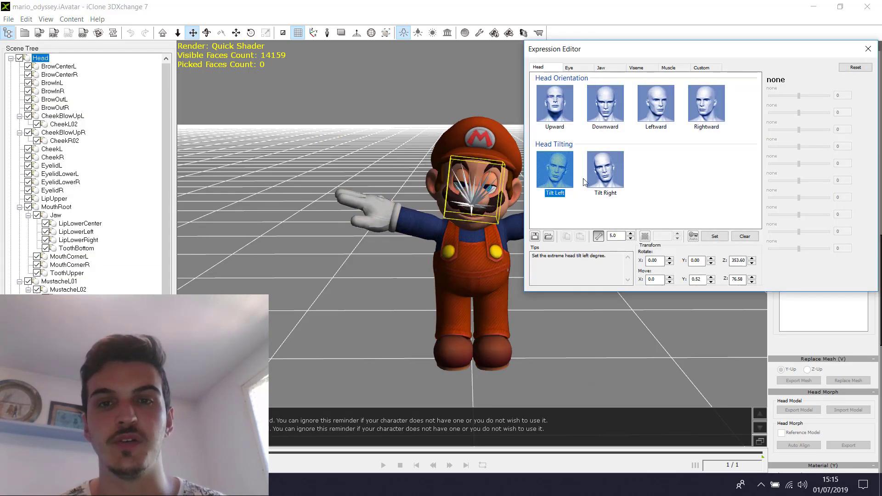
pyautogui.click(605, 170)
pyautogui.click(178, 34)
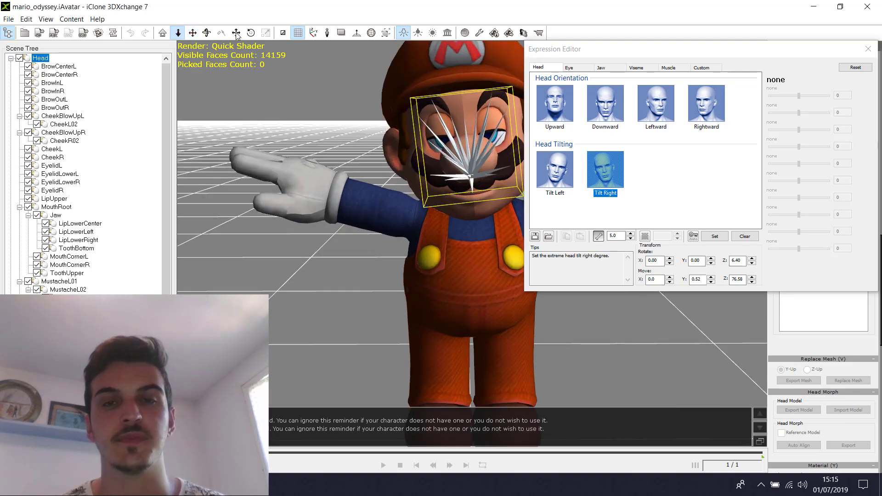
# - Preview the jaw's Rotate & Move poses Drop Jaw, Leftward and Rightward in the Expression Editor
pyautogui.click(600, 68)
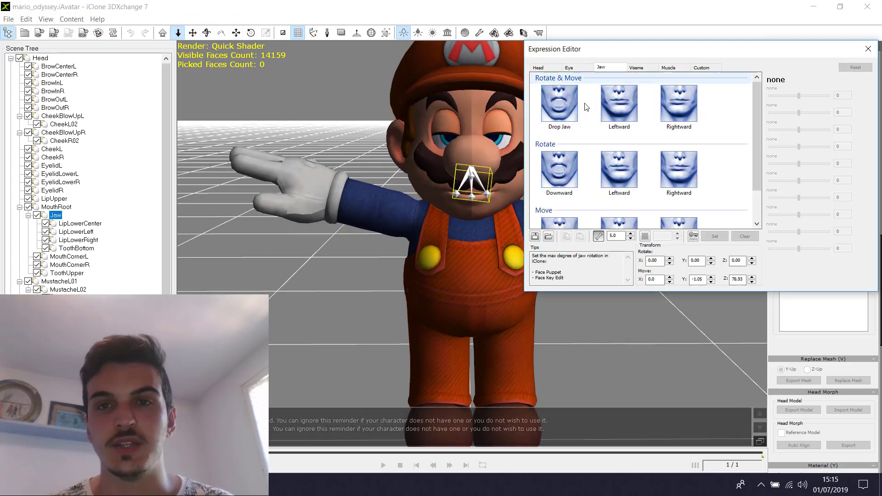
pyautogui.click(571, 109)
pyautogui.click(605, 117)
pyautogui.click(678, 106)
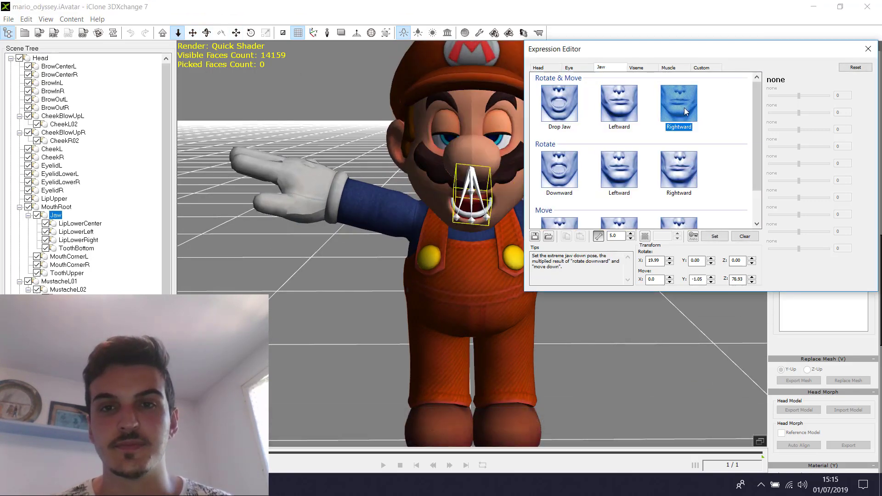
# - Select the jaw's Drop Jaw pose and rotate the jaw bone to about 19.84 on X
pyautogui.click(559, 105)
pyautogui.click(177, 33)
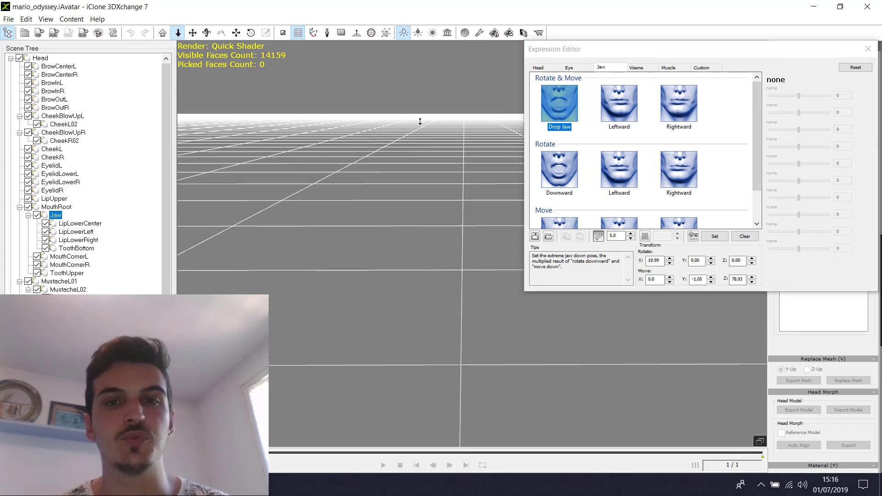
pyautogui.click(193, 32)
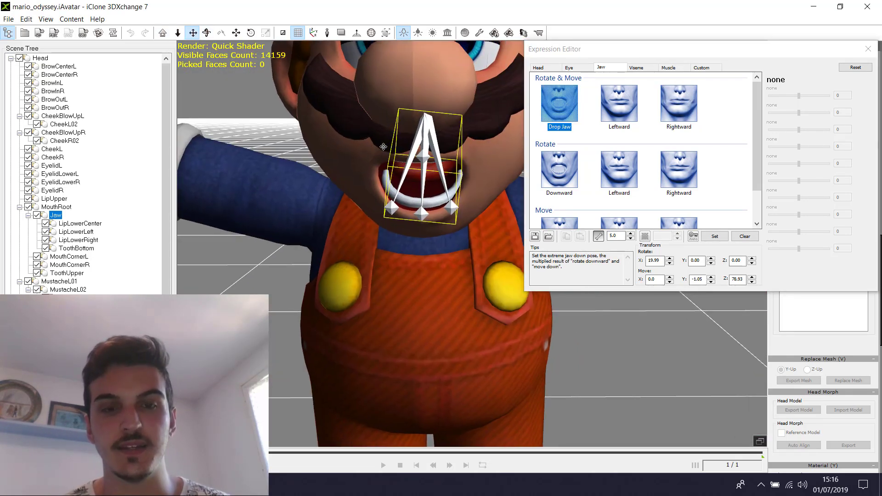
pyautogui.press('e')
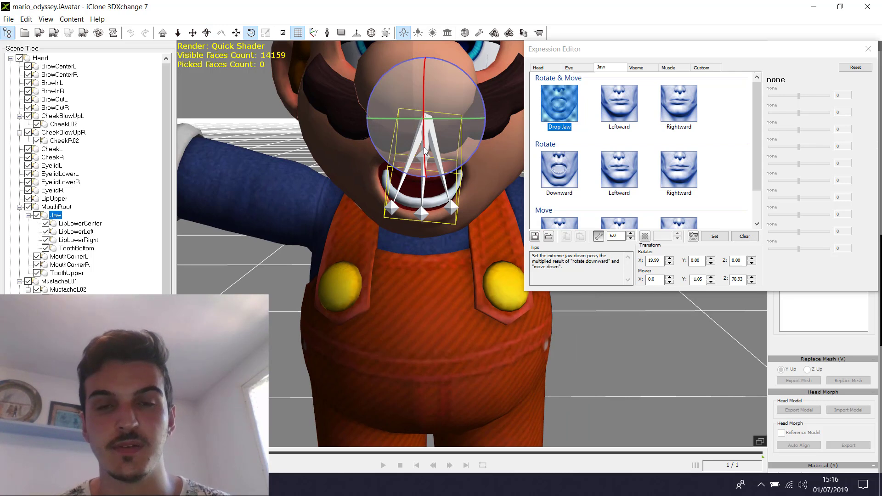
pyautogui.moveTo(424, 147); pyautogui.dragTo(422, 148)
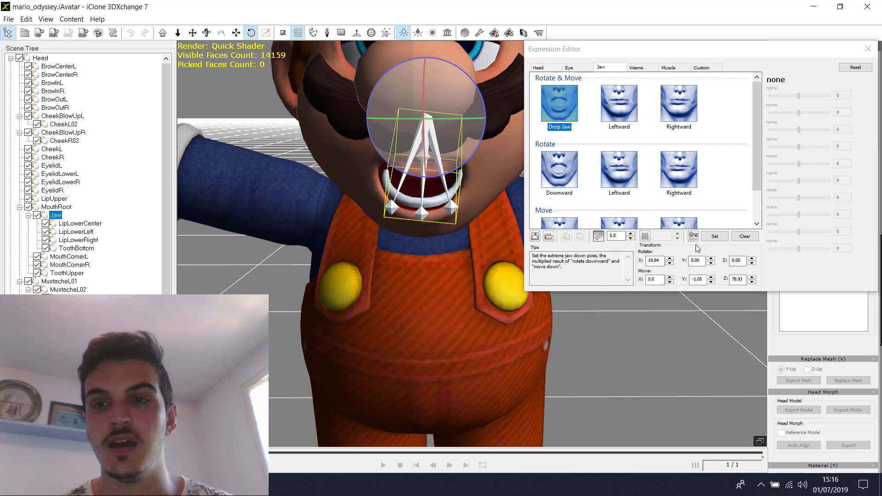
# - Store the jaw's Rotate & Move Leftward and Rightward poses and preview its Move Down and Move Right poses
pyautogui.click(616, 110)
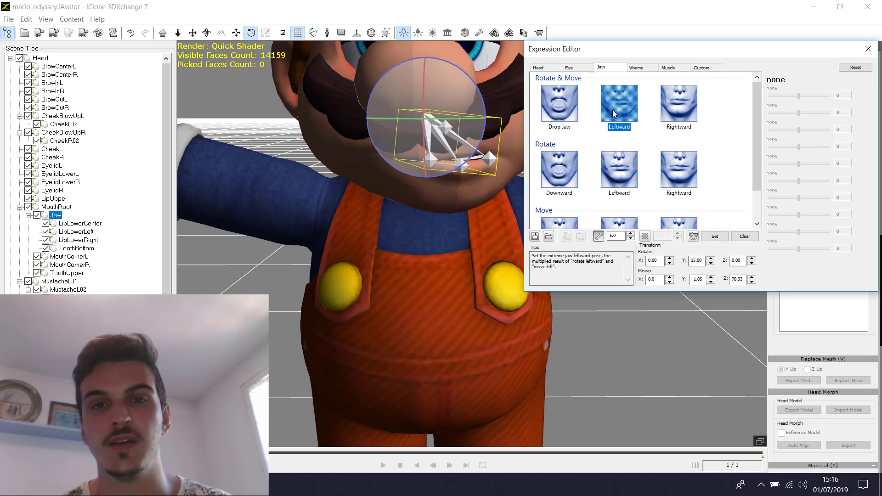
pyautogui.moveTo(425, 120); pyautogui.dragTo(498, 124)
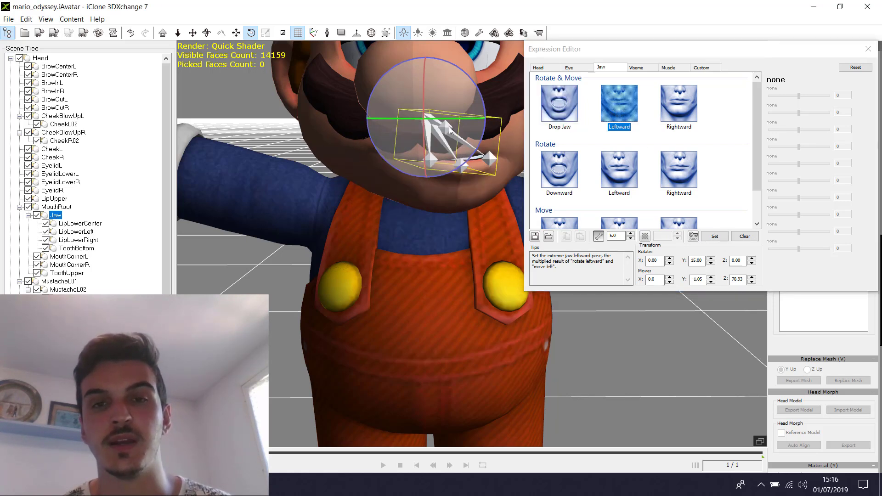
pyautogui.click(718, 237)
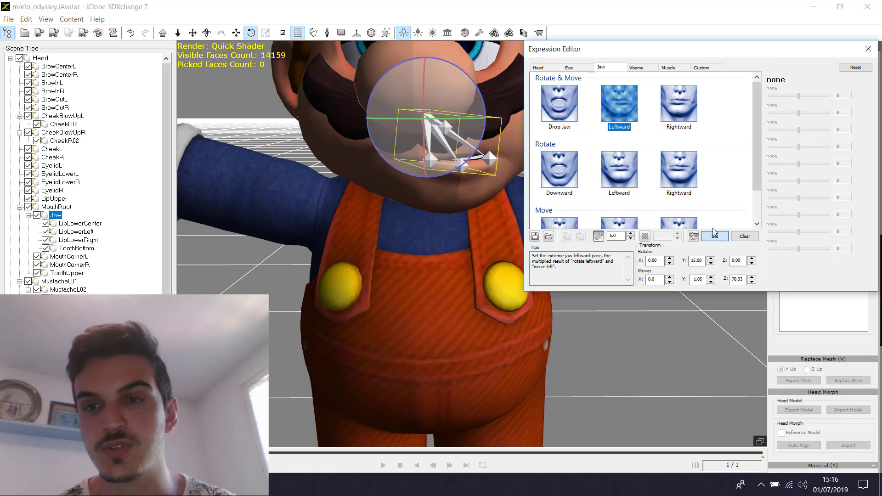
pyautogui.click(680, 110)
pyautogui.click(714, 236)
pyautogui.scroll(-1, 569, 170)
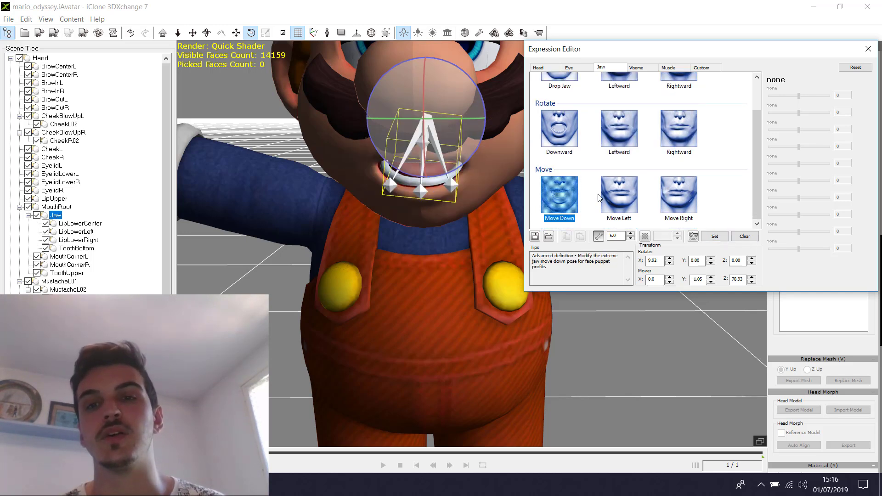
pyautogui.click(679, 195)
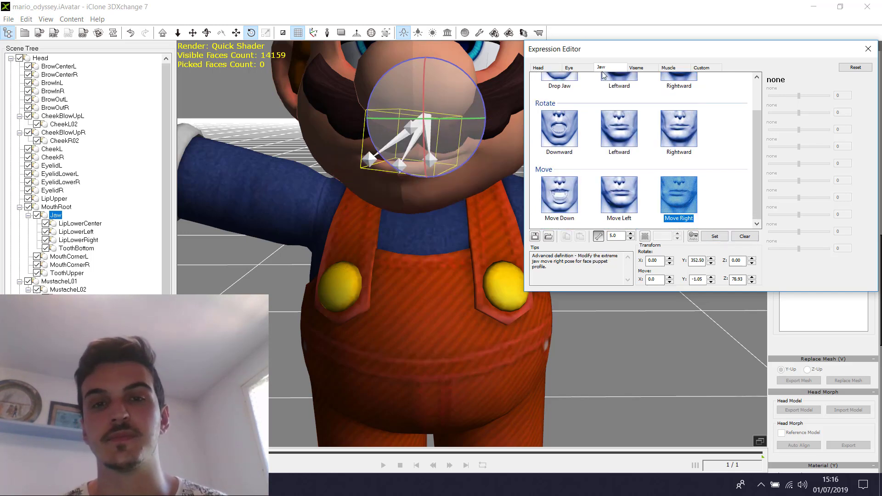
# - Select the EE viseme and rotate the jaw bone to open Mario's mouth slightly more
pyautogui.click(647, 72)
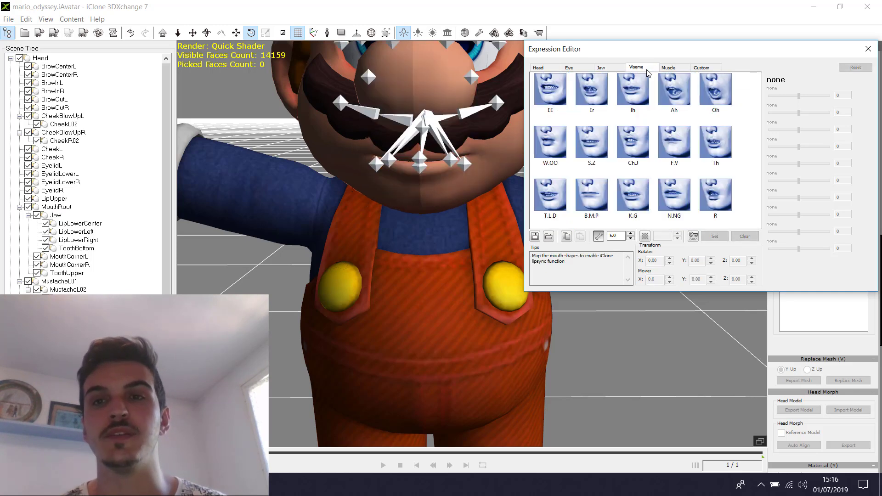
pyautogui.click(552, 95)
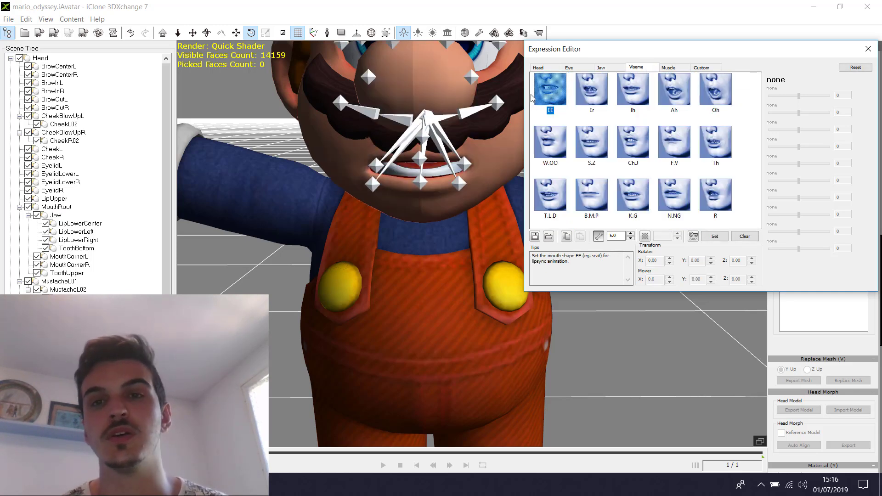
pyautogui.click(422, 170)
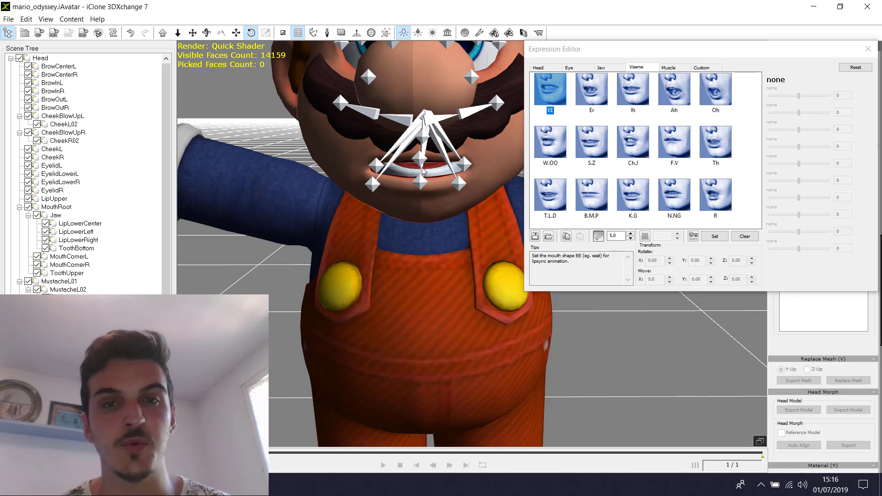
pyautogui.click(421, 170)
pyautogui.moveTo(423, 136); pyautogui.dragTo(377, 190)
# - Move the LipLowerRight and LipLowerLeft bones outward to widen the mouth and store the EE viseme
pyautogui.click(377, 191)
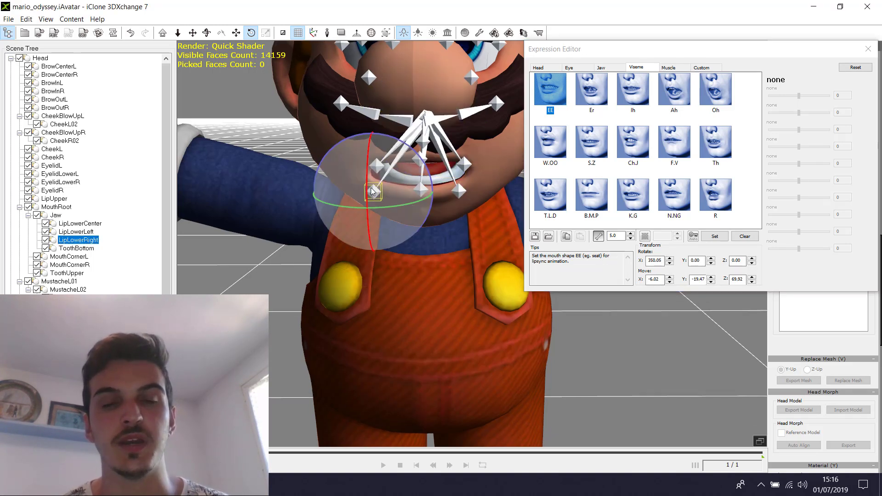
pyautogui.press('w')
pyautogui.moveTo(425, 191); pyautogui.dragTo(526, 193)
pyautogui.click(459, 190)
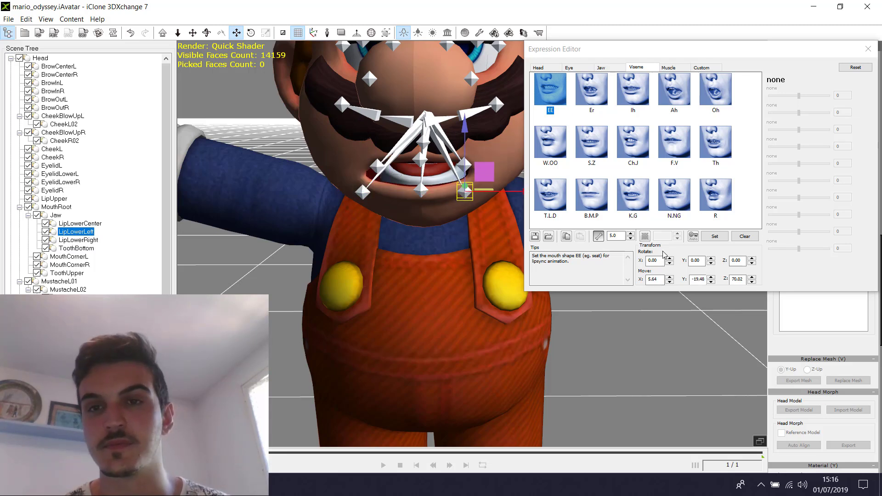
pyautogui.click(715, 236)
# - Preview the Er, Ih, Ah, S.Z and W.OO visemes with the bones hidden, keeping Mario's whole face in view
pyautogui.click(590, 75)
pyautogui.click(563, 89)
pyautogui.click(641, 96)
pyautogui.click(684, 105)
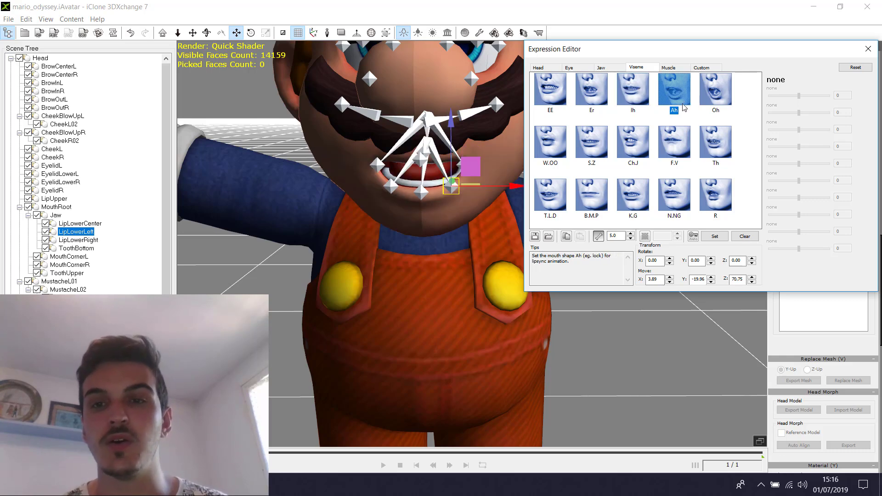
pyautogui.click(599, 237)
pyautogui.click(563, 98)
pyautogui.click(591, 146)
pyautogui.click(562, 156)
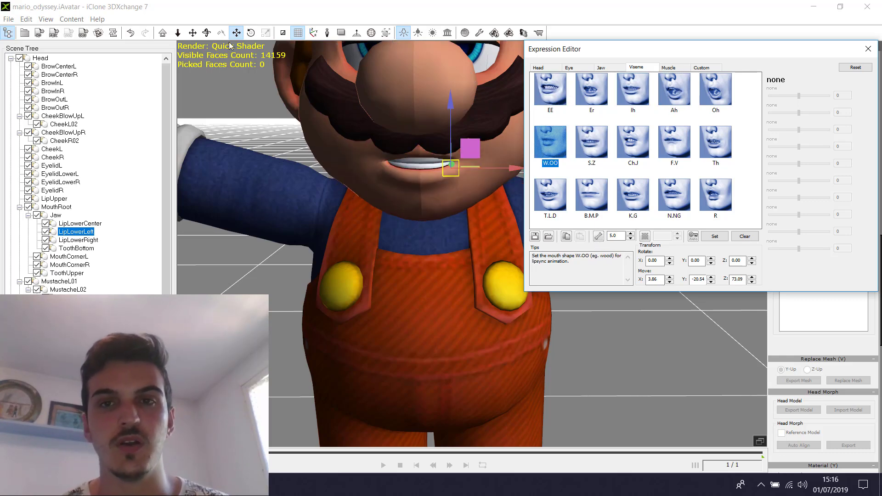
pyautogui.click(191, 33)
pyautogui.scroll(-2, 211, 46)
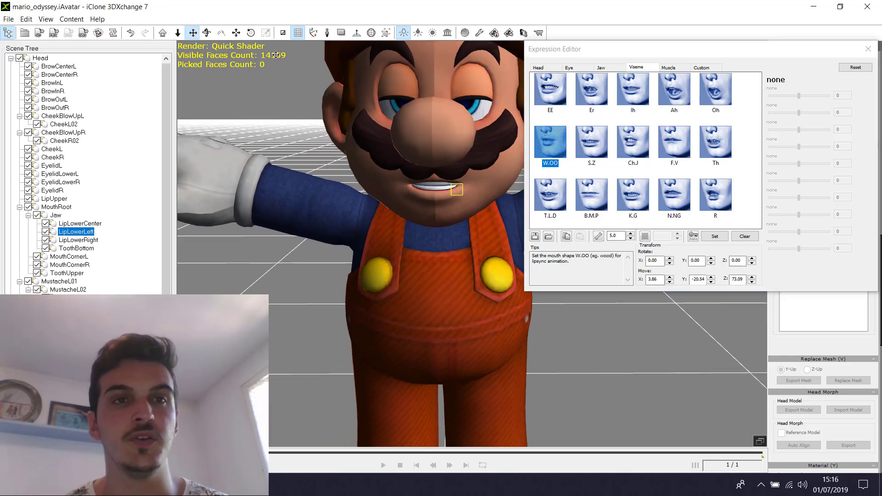
pyautogui.scroll(-1, 325, 154)
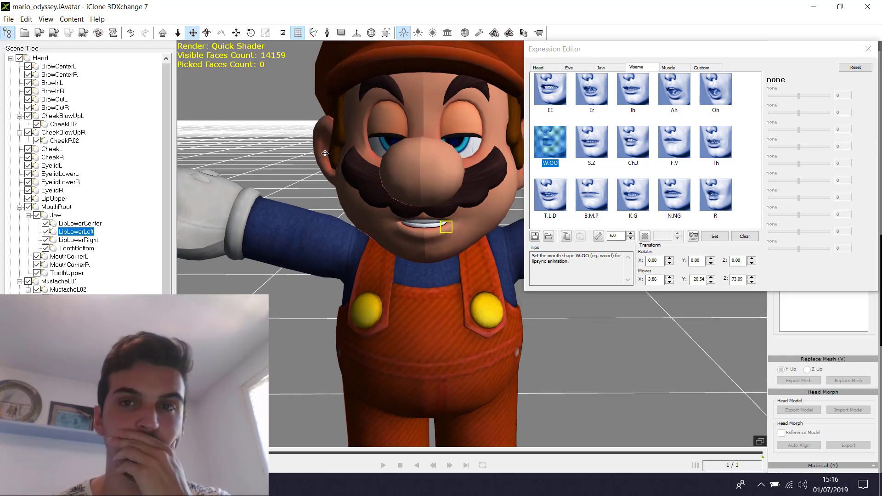
# - Preview the B.M.P, K.G, R, Th, F.V, N.NG, Ch.J, S.Z and W.OO visemes on Mario's mouth
pyautogui.click(593, 195)
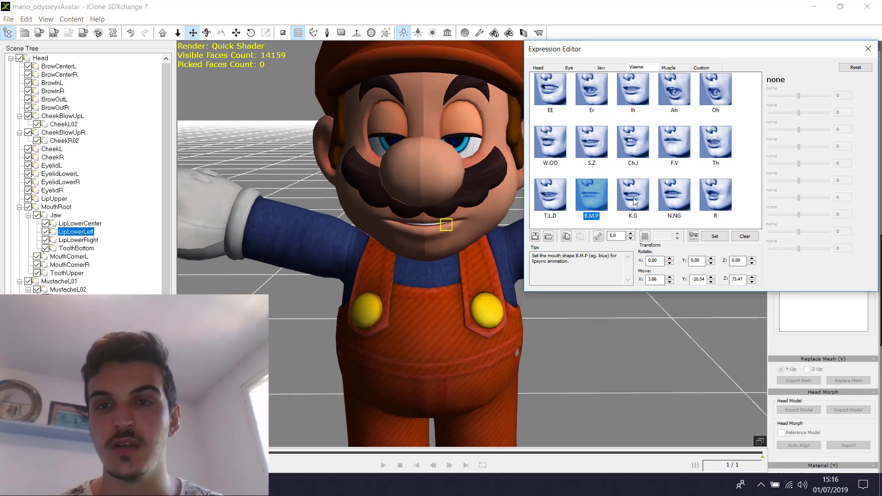
pyautogui.click(633, 198)
pyautogui.click(721, 199)
pyautogui.click(715, 147)
pyautogui.click(680, 145)
pyautogui.click(676, 189)
pyautogui.click(620, 200)
pyautogui.click(626, 157)
pyautogui.click(597, 146)
pyautogui.click(578, 188)
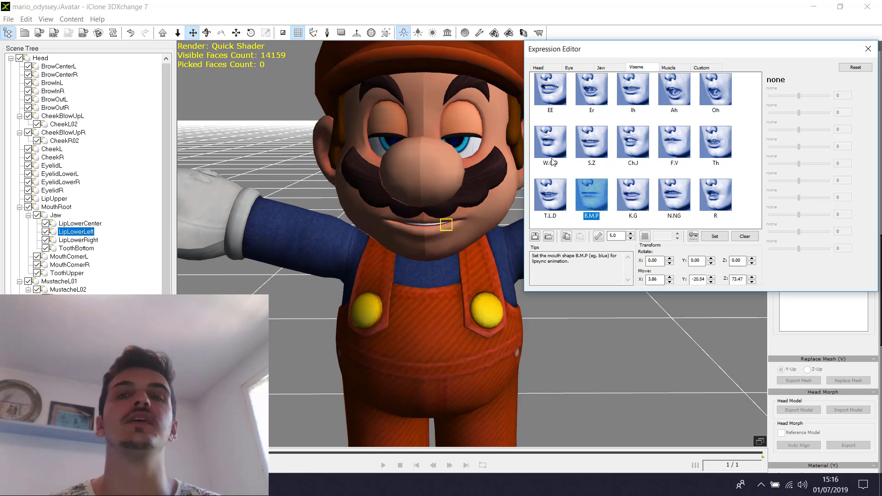
pyautogui.click(551, 161)
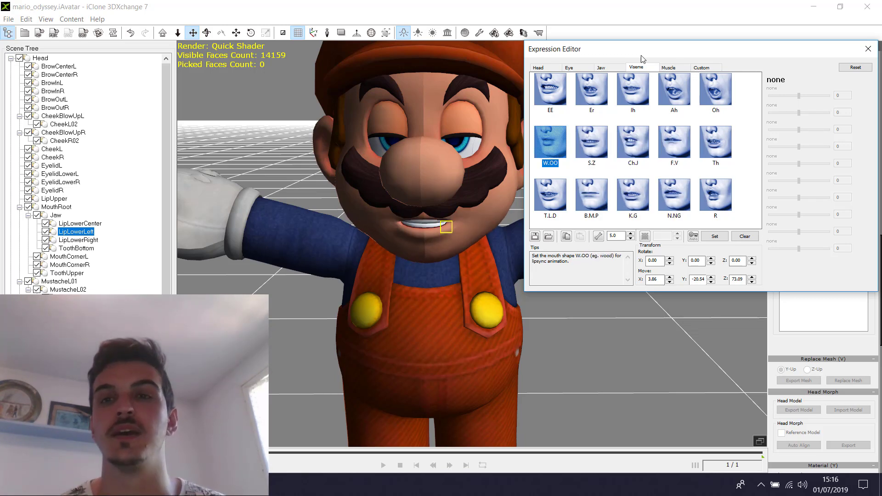
# - Preview the Oh, Ah, Ih, Er and EE visemes and compare Mario's mouth shapes
pyautogui.click(717, 92)
pyautogui.click(674, 92)
pyautogui.click(633, 95)
pyautogui.click(599, 102)
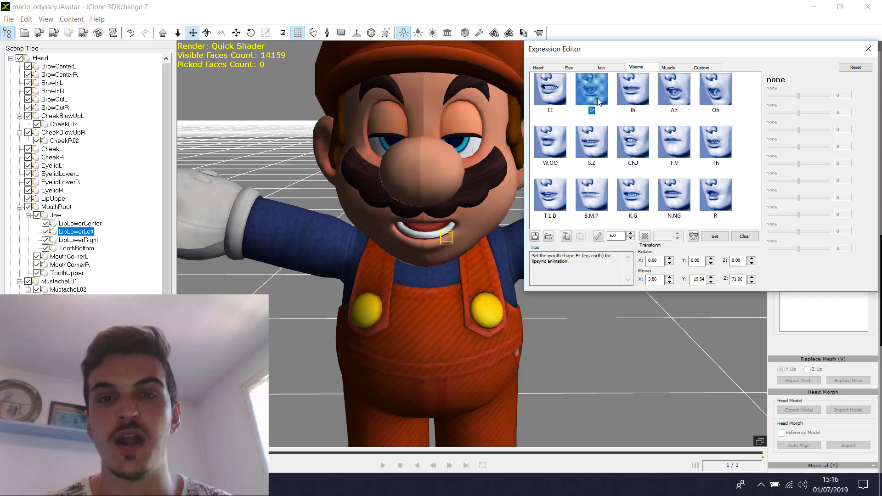
pyautogui.click(575, 105)
pyautogui.click(556, 105)
pyautogui.click(592, 109)
pyautogui.click(673, 94)
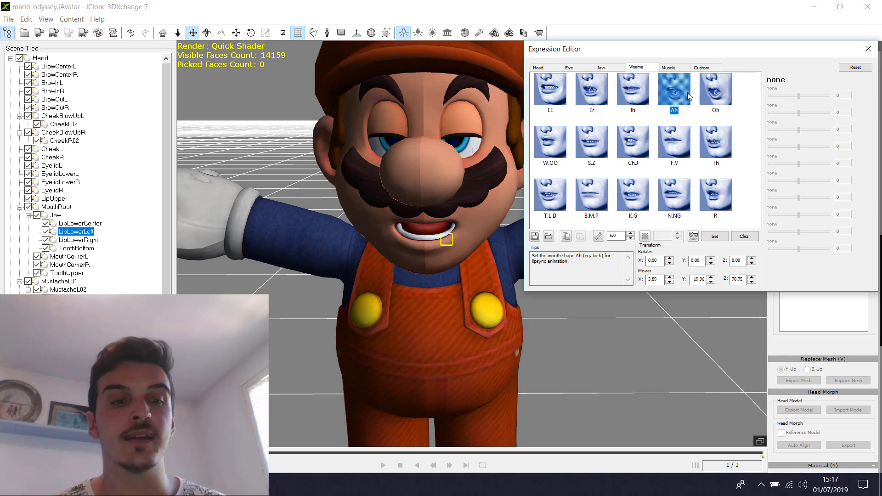
pyautogui.press('Right')
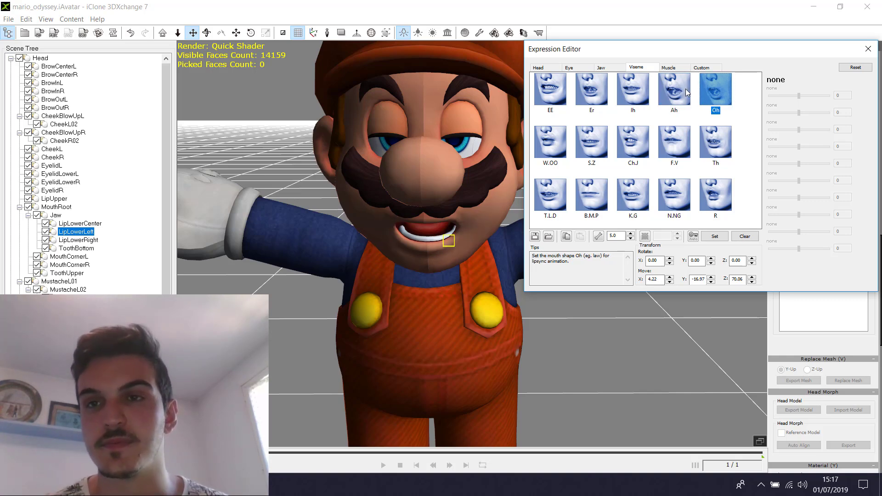
# - Browse the Muscle expressions and preview the Mouth Snarl Lower R and Eye Blink R poses
pyautogui.click(667, 68)
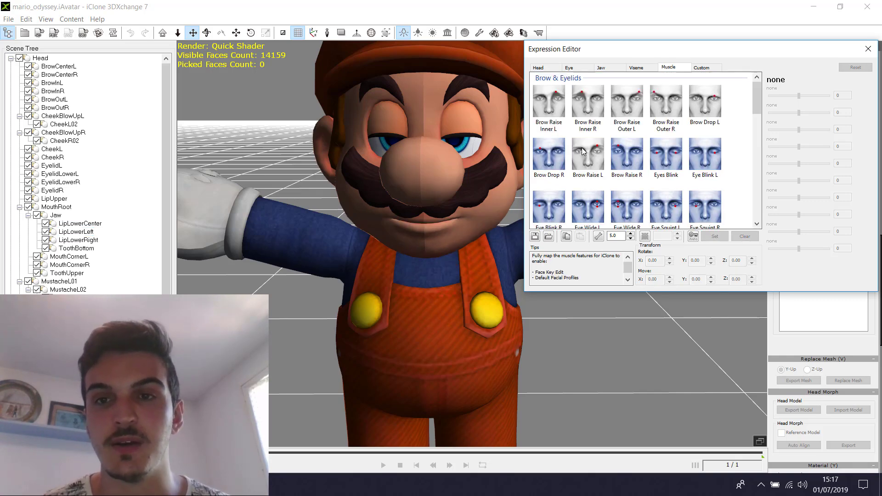
pyautogui.scroll(-10, 582, 151)
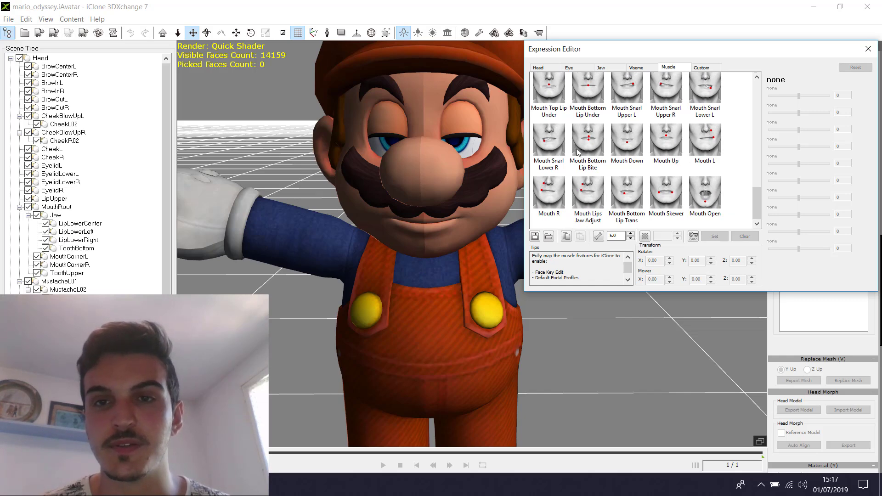
pyautogui.click(546, 137)
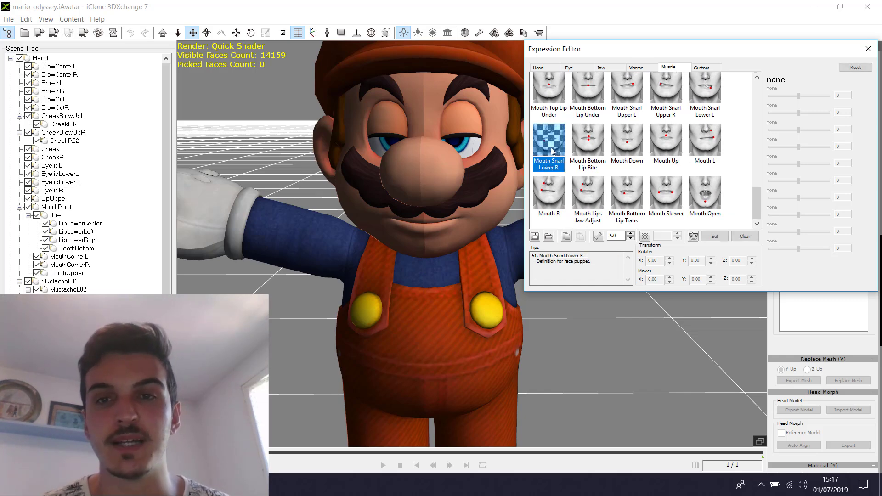
pyautogui.scroll(10, 544, 133)
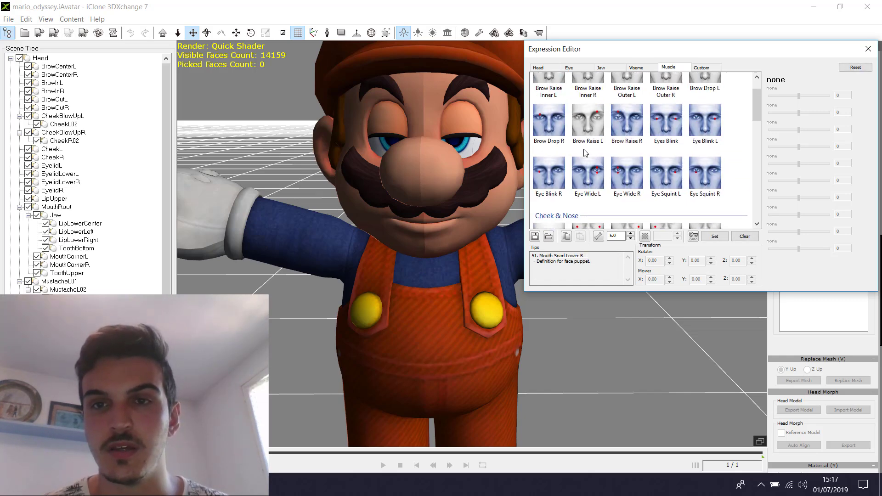
pyautogui.scroll(-2, 570, 113)
pyautogui.click(564, 111)
pyautogui.scroll(2, 566, 114)
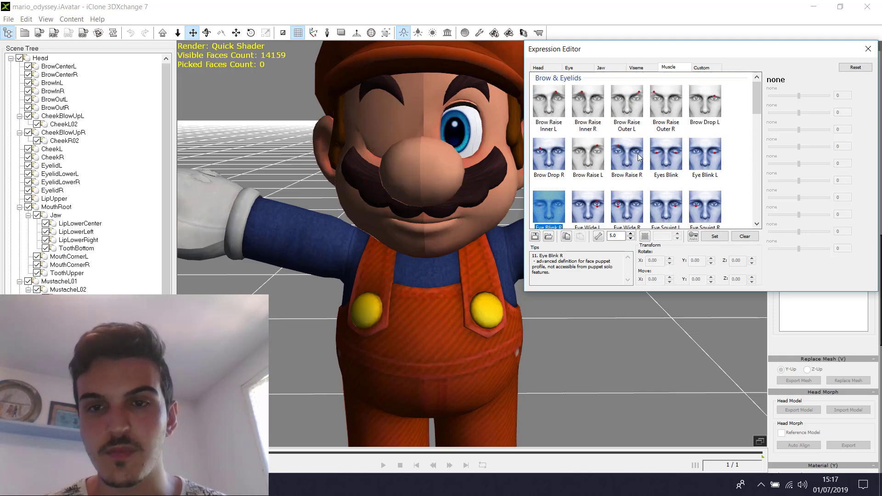
# - Preview the Eyes Blink and Eye Blink L muscle poses to compare both eyelids closing with one
pyautogui.click(674, 163)
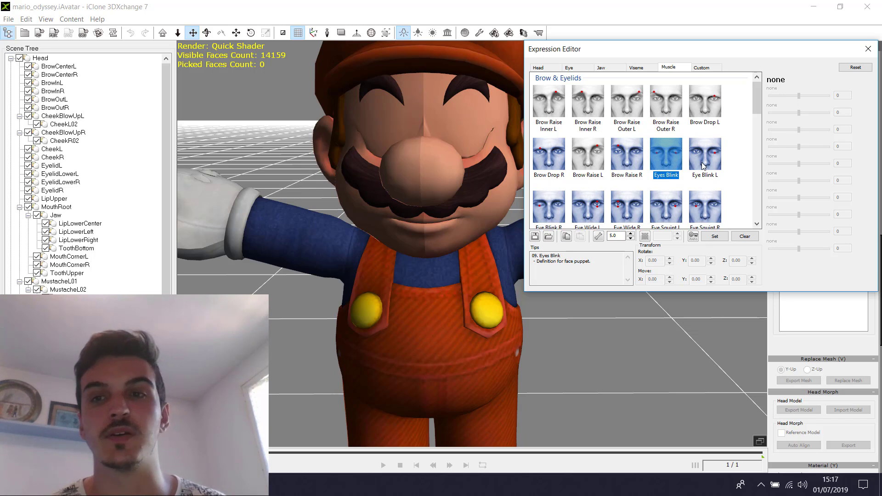
pyautogui.click(702, 166)
pyautogui.click(678, 165)
pyautogui.click(702, 166)
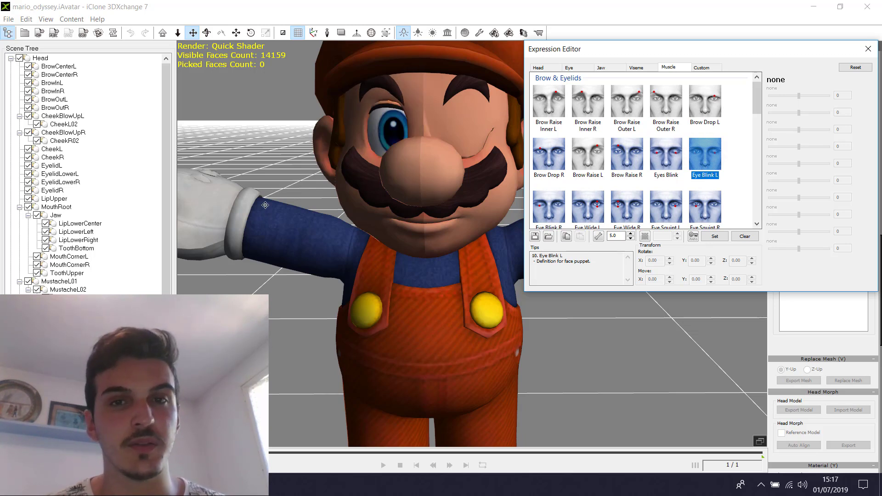
pyautogui.press('e')
pyautogui.click(656, 163)
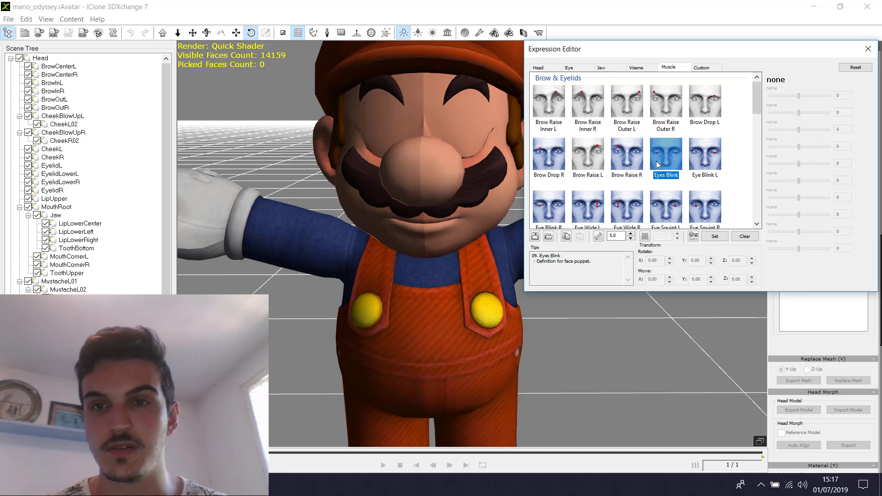
# - Preview the Brow Raise R, Eye Squint R, Eye Squint L and Brow Drop R muscle poses
pyautogui.click(612, 162)
pyautogui.click(666, 171)
pyautogui.click(684, 172)
pyautogui.click(704, 202)
pyautogui.click(656, 196)
pyautogui.click(618, 168)
pyautogui.click(564, 157)
# - Select the Brow Raise L muscle pose, pick the bone near the left eye's inner corner and display the facial bones
pyautogui.click(582, 155)
pyautogui.click(459, 121)
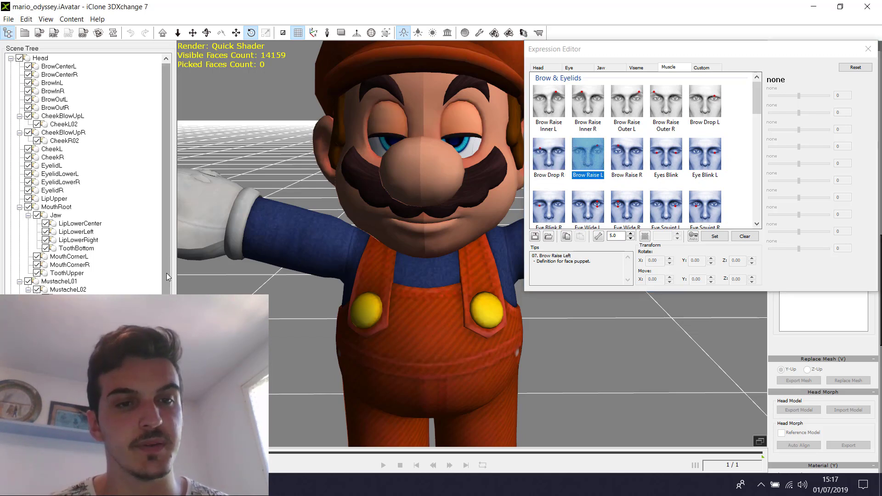
pyautogui.scroll(-2, 167, 273)
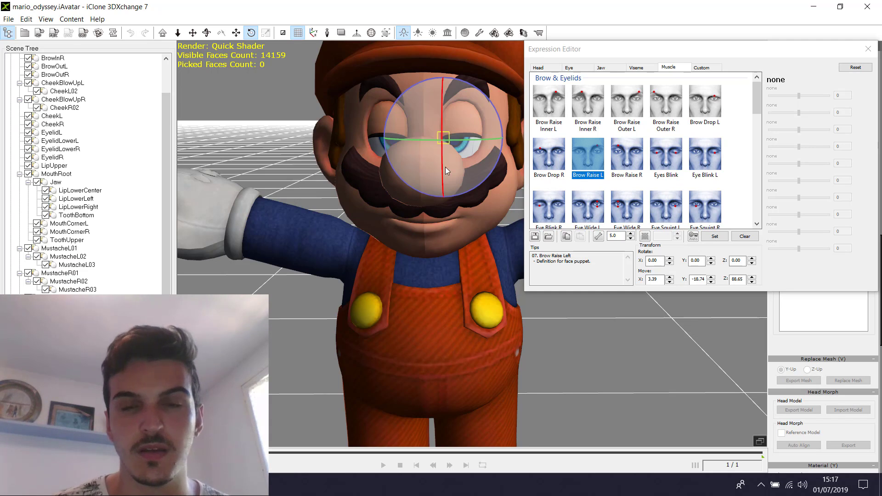
pyautogui.click(599, 237)
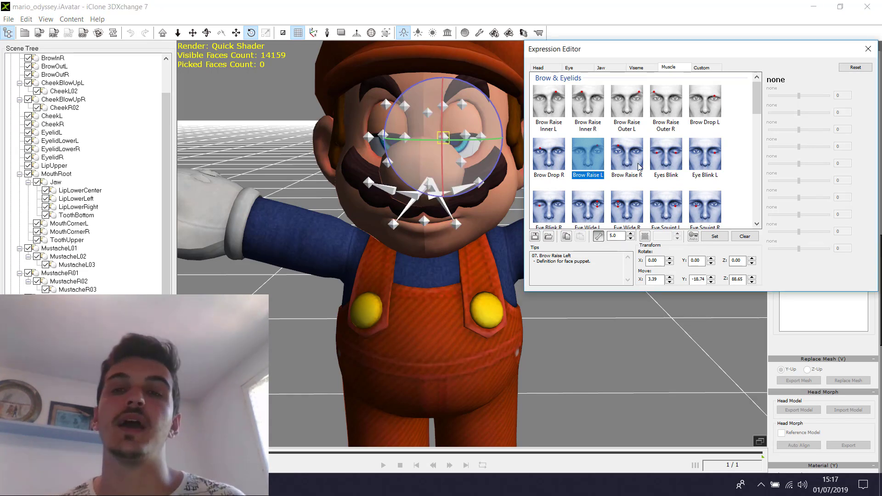
# - Try moving the left lower eyelid bone vertically in the Eyes Blink muscle pose
pyautogui.click(666, 156)
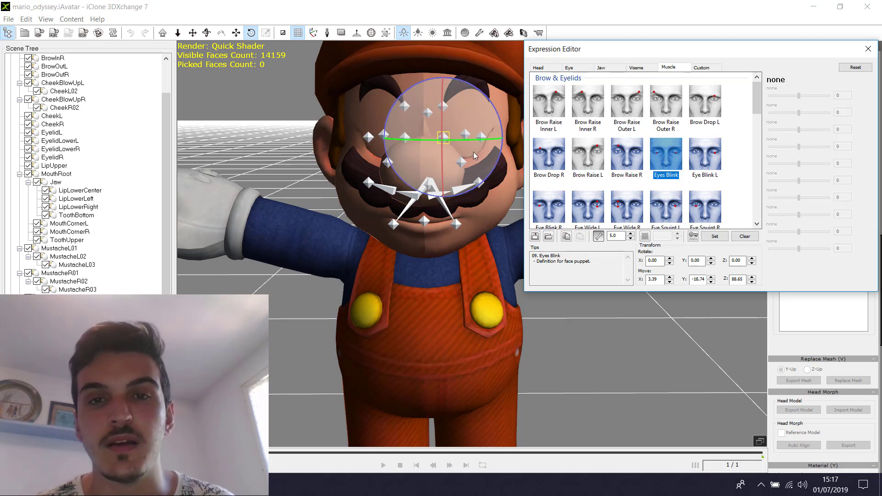
pyautogui.click(462, 161)
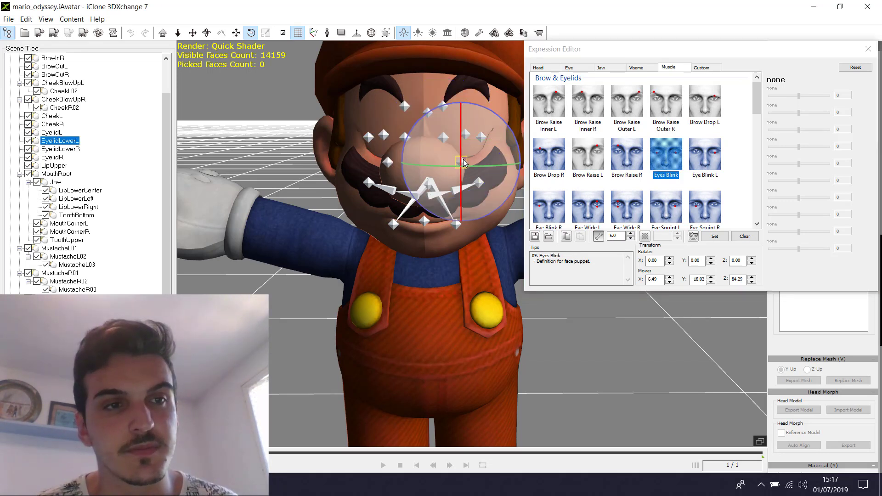
pyautogui.press('w')
pyautogui.moveTo(464, 109)
pyautogui.mouseDown()
pyautogui.moveTo(459, 54)
pyautogui.moveTo(459, 100)
pyautogui.moveTo(459, 92)
pyautogui.mouseUp()
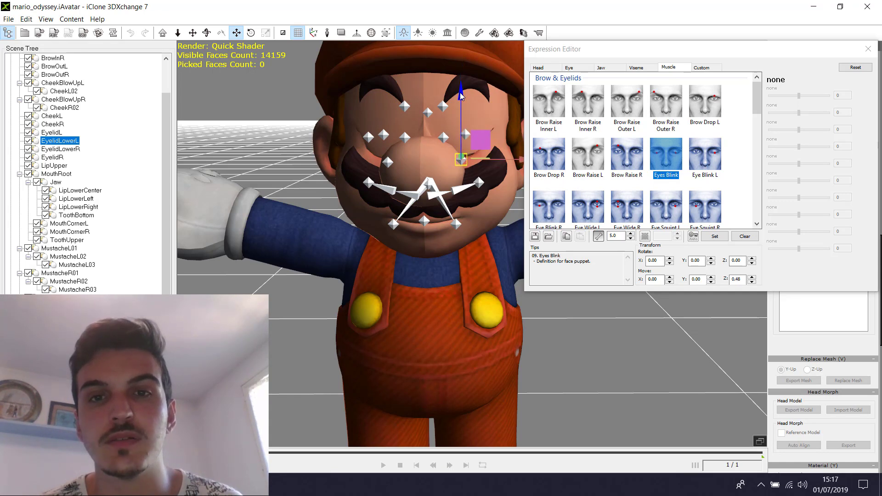
pyautogui.click(465, 134)
pyautogui.moveTo(465, 62); pyautogui.dragTo(461, 103)
# - Preview the Eye Blink L, Eye Squint R, Cheek Raise R and Cheek Raise L muscle poses
pyautogui.click(711, 171)
pyautogui.click(711, 206)
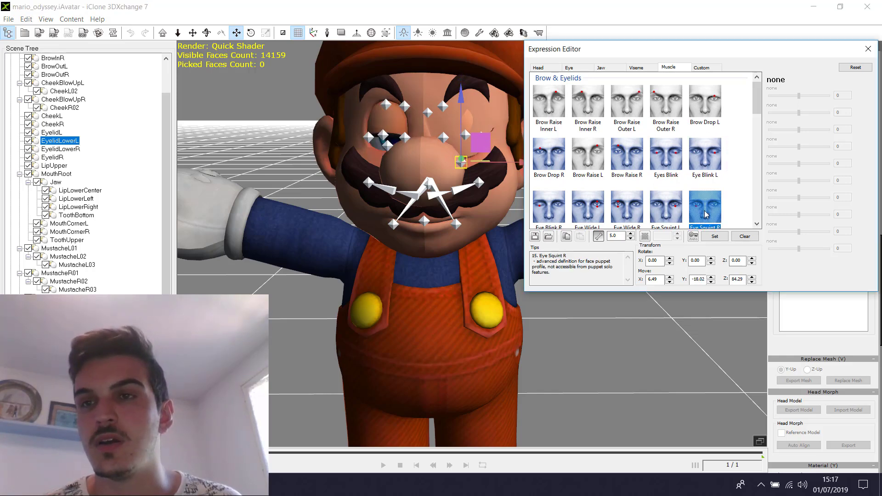
pyautogui.scroll(-5, 688, 170)
pyautogui.click(588, 140)
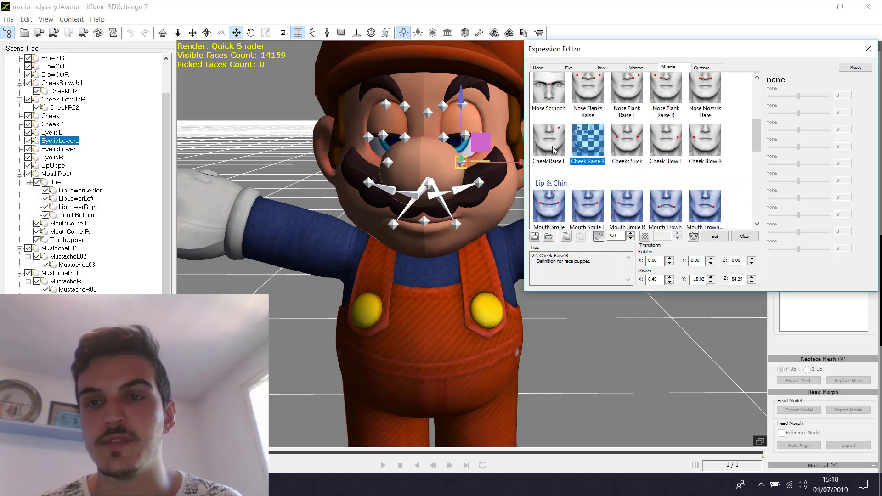
pyautogui.click(549, 140)
pyautogui.click(649, 146)
# - Close the Expression Editor, apply the Mario character to iClone and maximize the iClone window
pyautogui.click(867, 50)
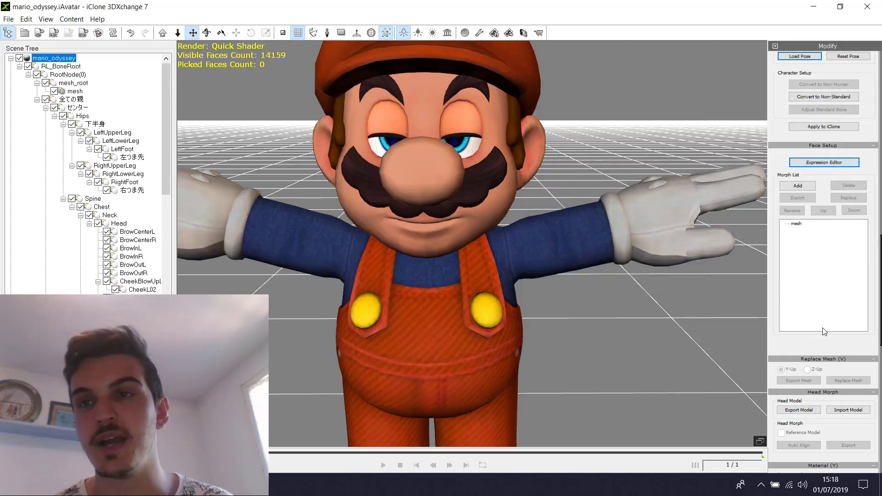
pyautogui.scroll(5, 824, 331)
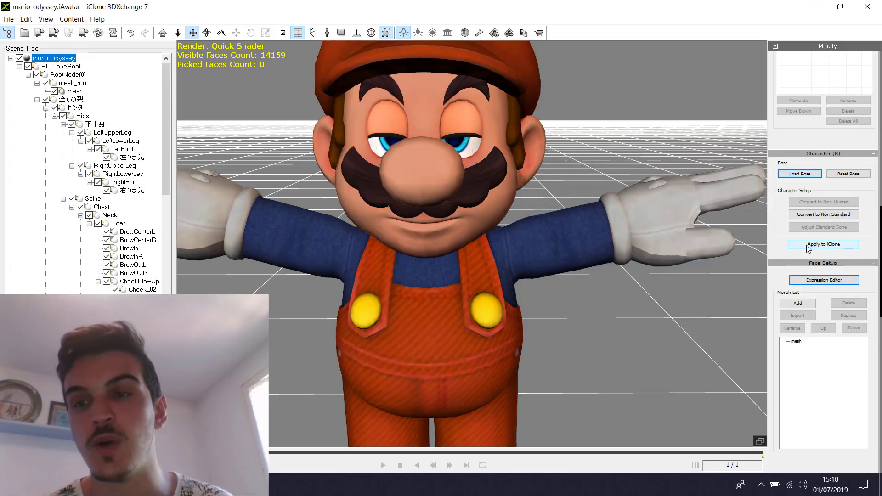
pyautogui.click(808, 245)
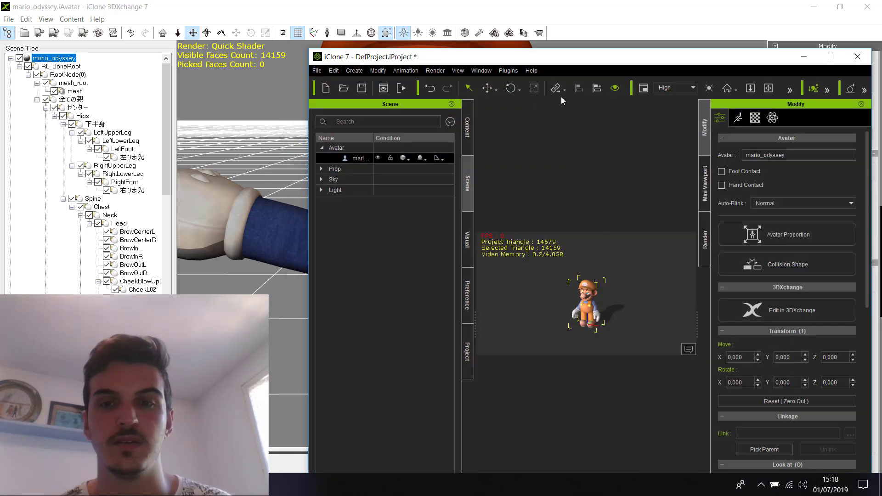
pyautogui.doubleClick(553, 63)
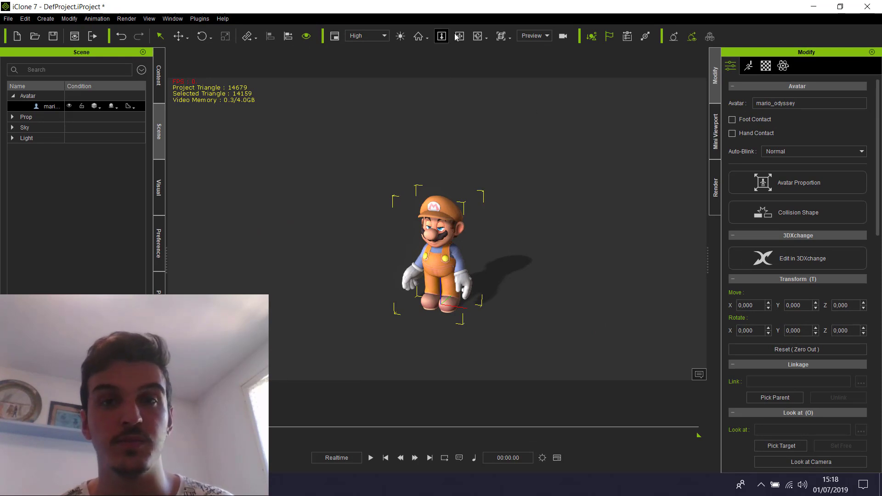
# - Rotate Mario's right arm slightly away from the body with Edit Motion Layer in IK mode
pyautogui.click(478, 36)
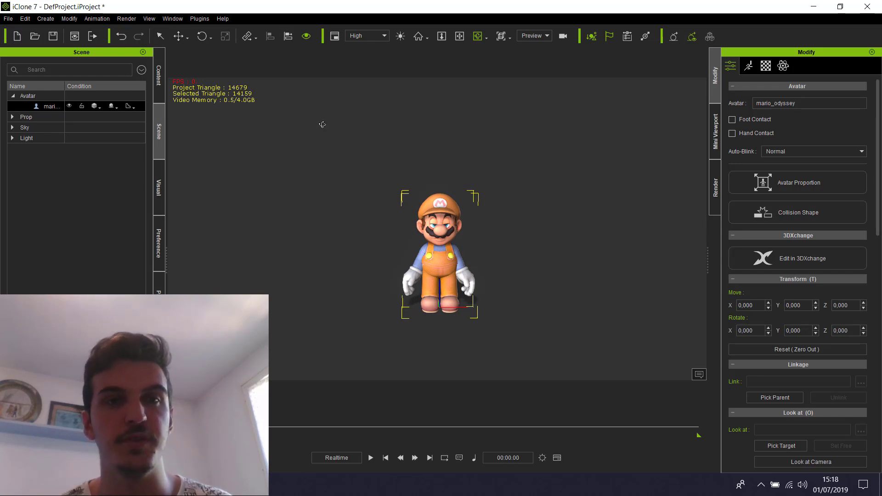
pyautogui.moveTo(440, 42); pyautogui.dragTo(398, 21)
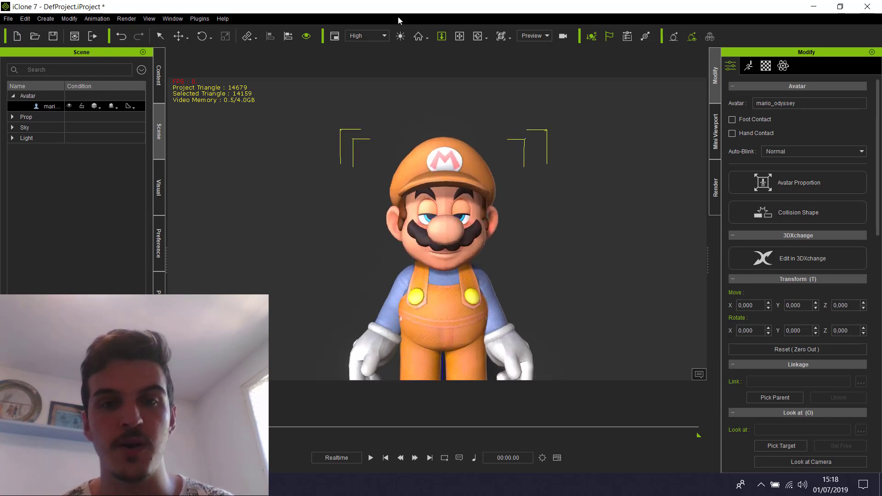
pyautogui.moveTo(460, 39); pyautogui.dragTo(457, 37)
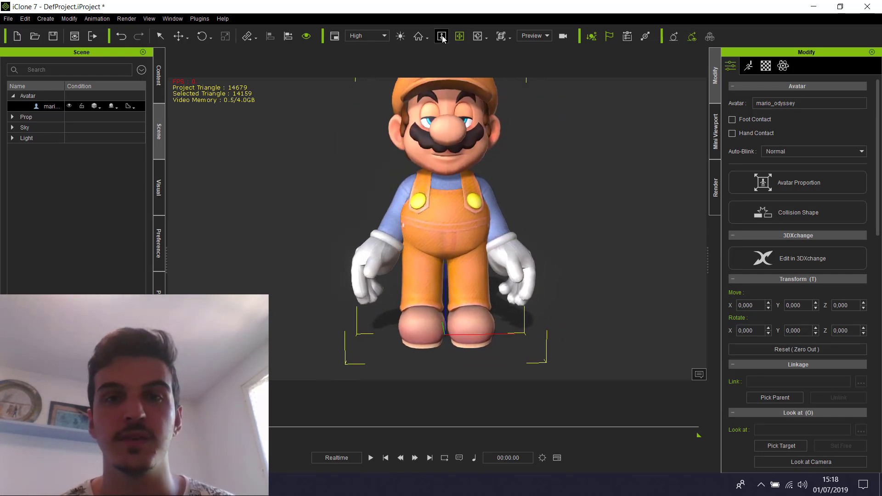
pyautogui.click(441, 37)
pyautogui.moveTo(450, 168); pyautogui.dragTo(448, 183)
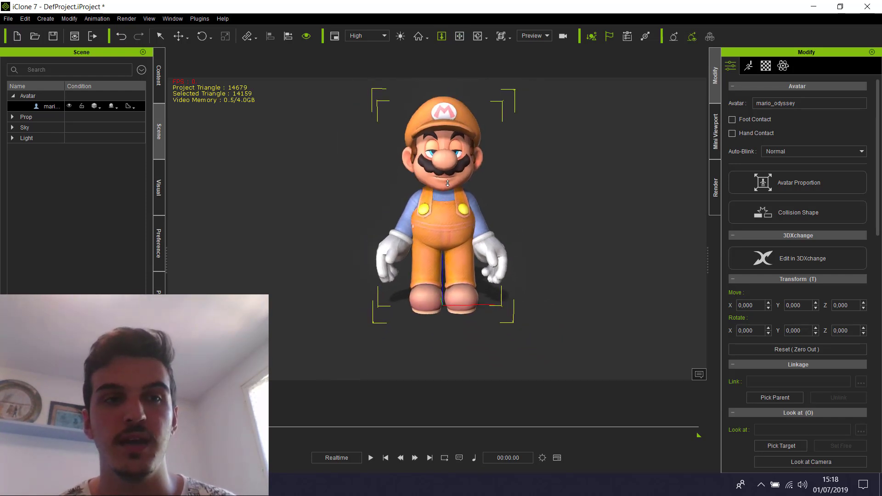
pyautogui.click(748, 66)
pyautogui.click(814, 173)
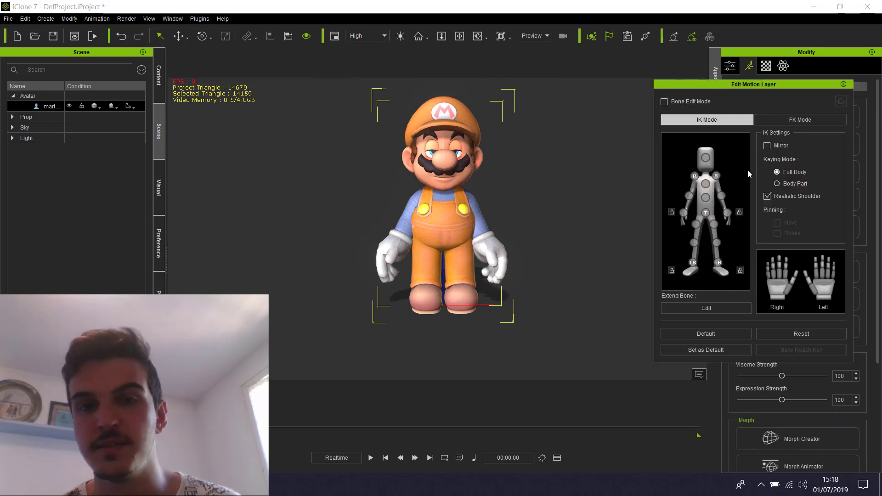
pyautogui.click(411, 169)
pyautogui.moveTo(388, 162)
pyautogui.mouseDown()
pyautogui.moveTo(368, 193)
pyautogui.moveTo(377, 175)
pyautogui.mouseUp()
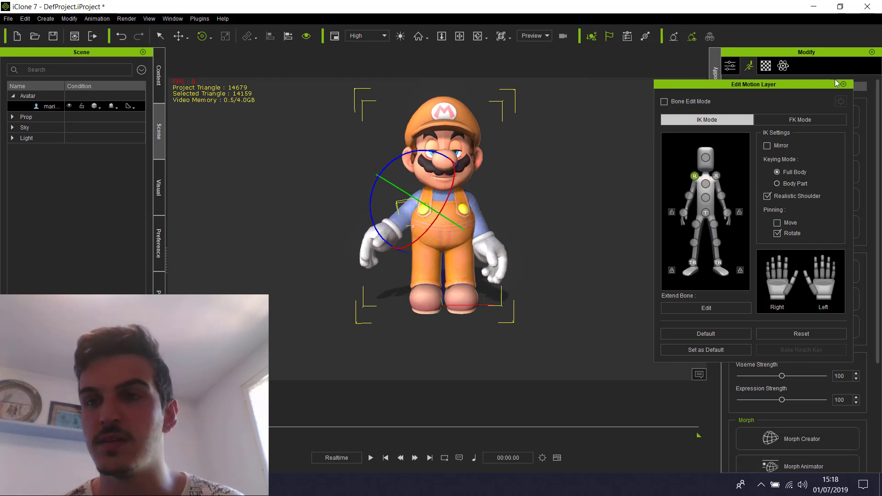
pyautogui.click(843, 84)
# - Try several Happy-style facial expressions on Mario in Face Key and apply Happy_8
pyautogui.click(798, 322)
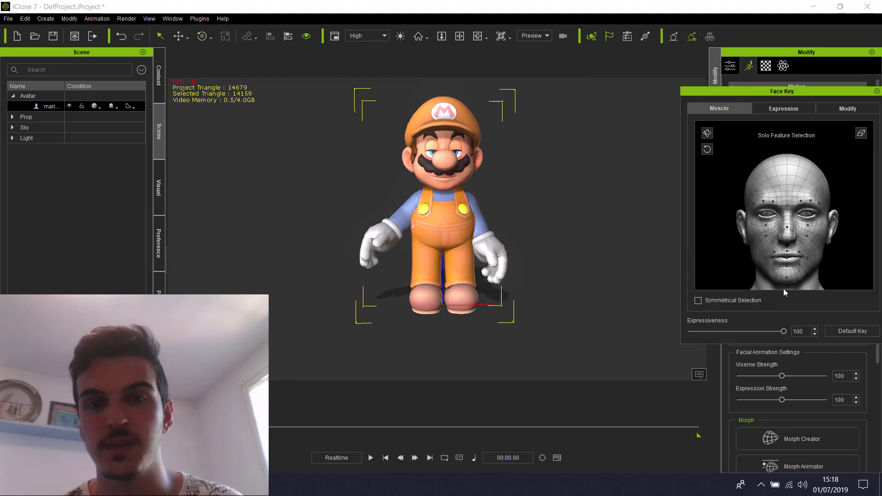
pyautogui.click(779, 110)
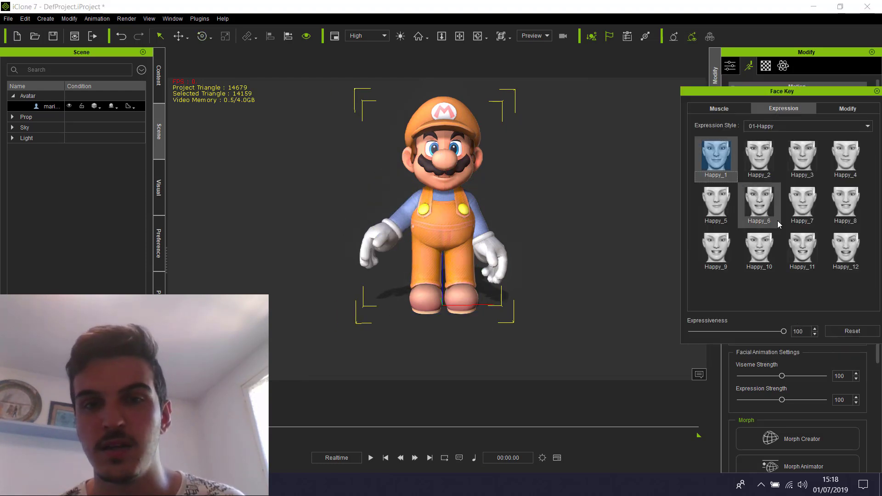
pyautogui.click(780, 248)
pyautogui.click(728, 244)
pyautogui.click(732, 201)
pyautogui.click(796, 207)
pyautogui.click(852, 205)
# - Adjust the eye modifiers in Face Key, setting Eyes Blink and Eye Blink L to 0 and Eye Wide L to 30
pyautogui.click(837, 112)
pyautogui.click(746, 134)
pyautogui.moveTo(713, 185)
pyautogui.mouseDown()
pyautogui.moveTo(727, 185)
pyautogui.moveTo(700, 186)
pyautogui.mouseUp()
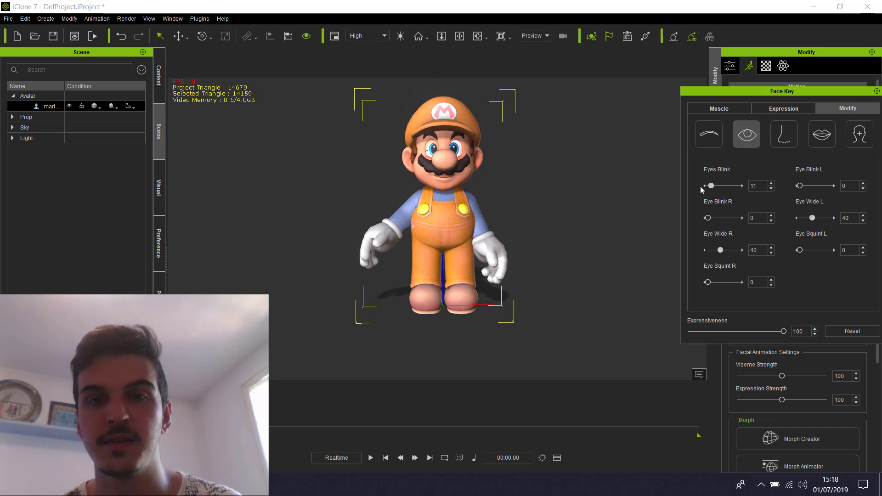
pyautogui.moveTo(800, 186); pyautogui.dragTo(782, 187)
pyautogui.moveTo(812, 222); pyautogui.dragTo(797, 221)
pyautogui.click(809, 219)
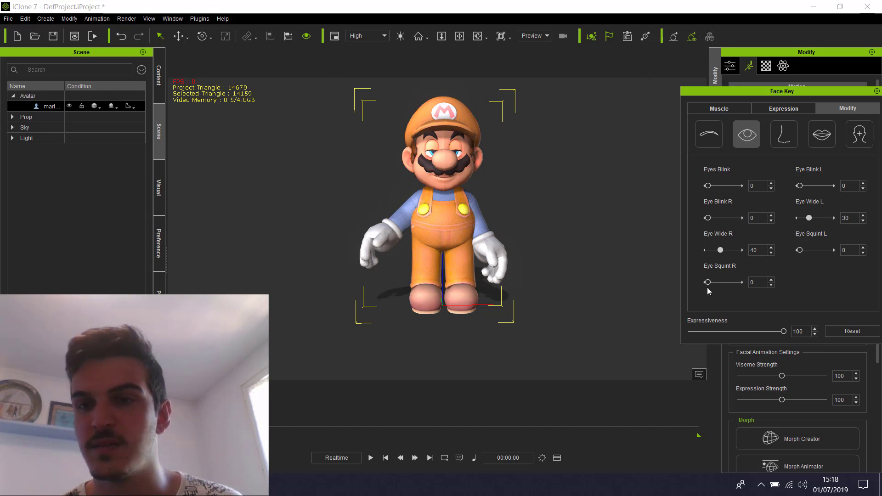
# - Set the Mouth Smile and Turn Jaw Up/Down mouth modifiers to 0 and close Face Key
pyautogui.click(821, 134)
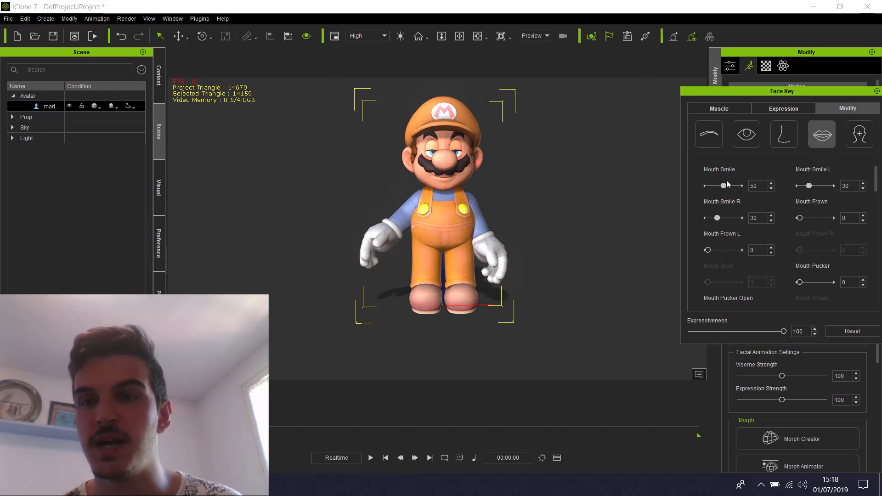
pyautogui.moveTo(739, 185); pyautogui.dragTo(666, 192)
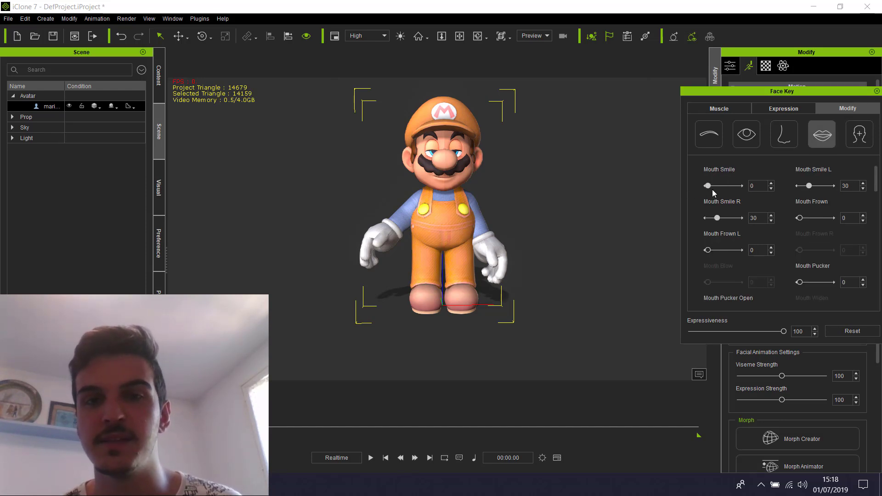
pyautogui.scroll(-5, 758, 241)
pyautogui.moveTo(709, 293)
pyautogui.mouseDown()
pyautogui.moveTo(695, 288)
pyautogui.moveTo(723, 295)
pyautogui.moveTo(707, 294)
pyautogui.mouseUp()
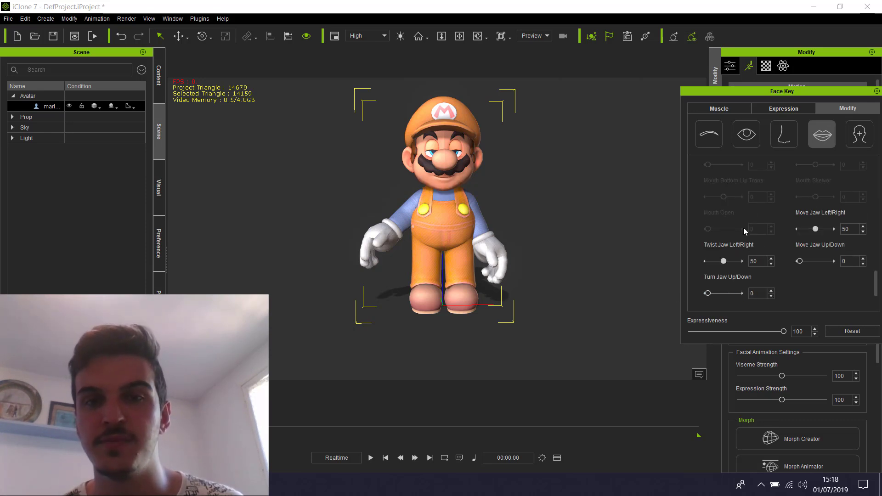
pyautogui.click(875, 91)
# - Create a text-to-speech script for Mario reading "hi I'm marioooo, mamma mia" and play back the lip sync
pyautogui.click(765, 273)
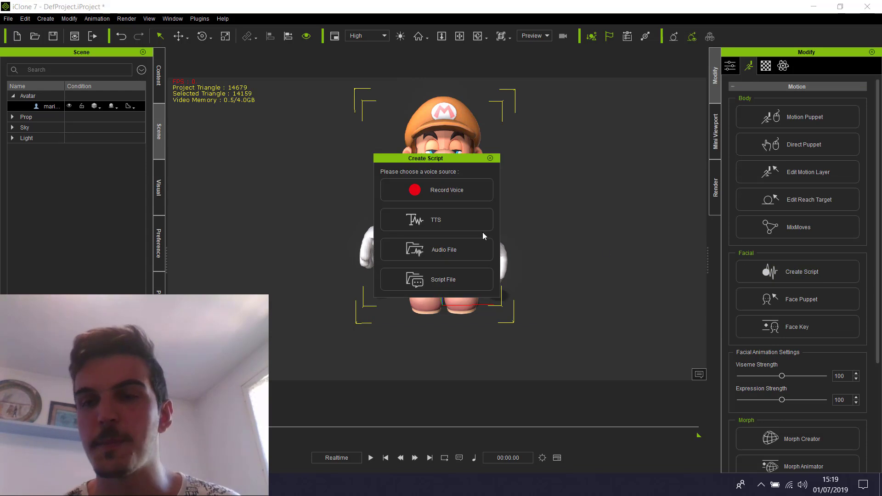
pyautogui.click(457, 214)
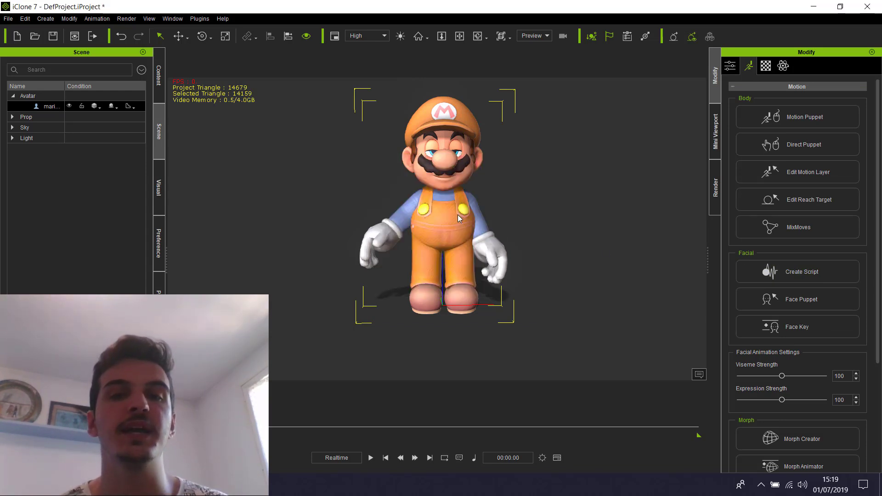
pyautogui.moveTo(387, 132); pyautogui.dragTo(600, 128)
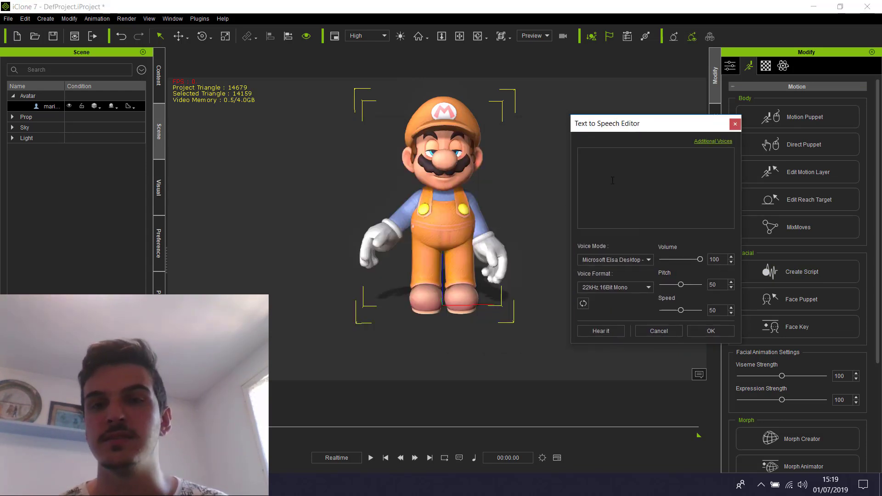
pyautogui.write('hi spe')
pyautogui.press('BackSpace')
pyautogui.write("I'm marioooo, mamma mia")
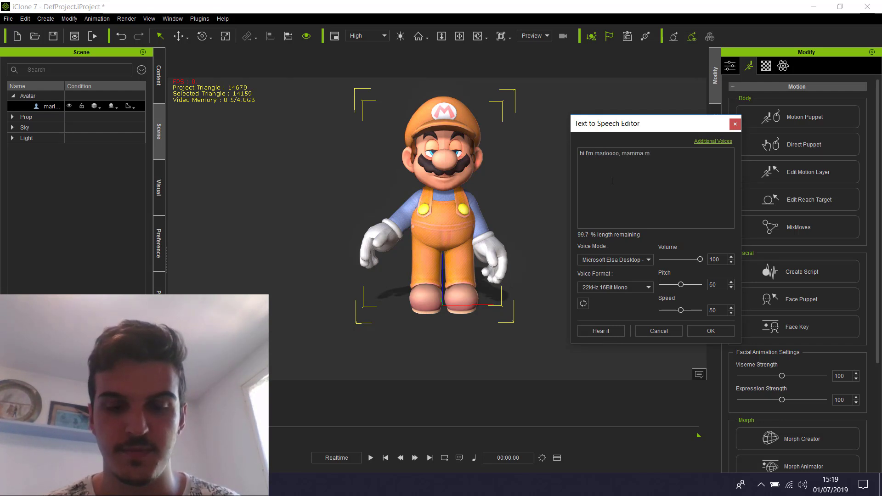
pyautogui.click(701, 330)
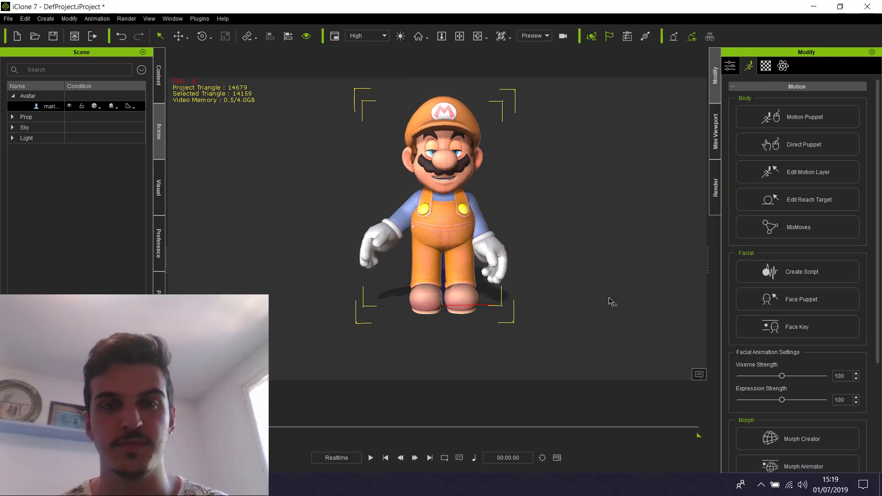
pyautogui.press('space')
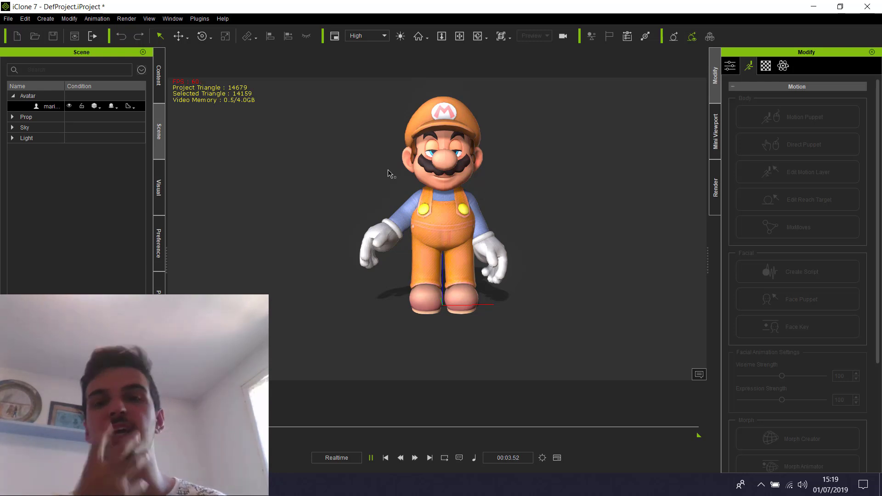
pyautogui.press('space')
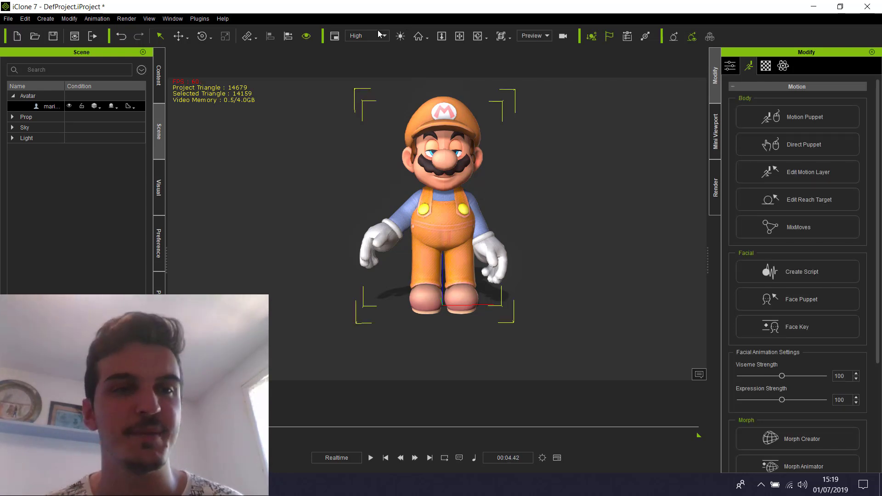
# - Open the Motion animation templates in the content library and locate their folder in File Explorer
pyautogui.click(159, 75)
pyautogui.click(59, 66)
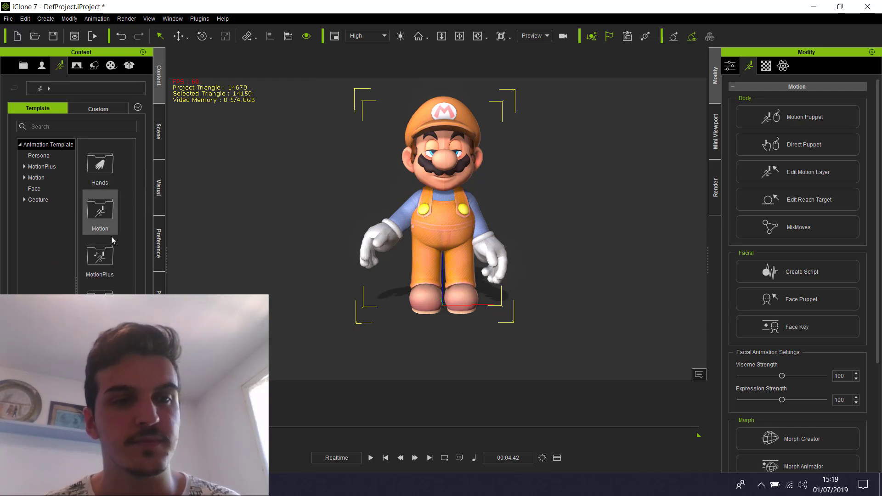
pyautogui.doubleClick(100, 218)
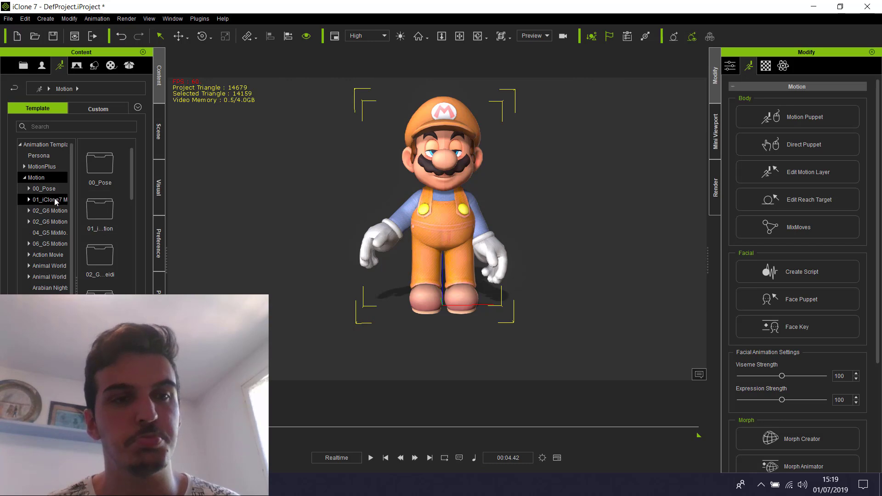
pyautogui.click(137, 110)
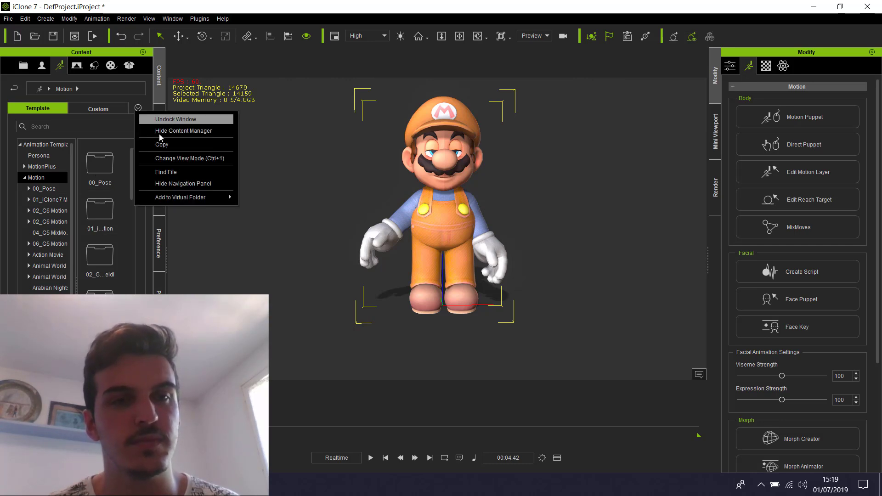
pyautogui.click(178, 172)
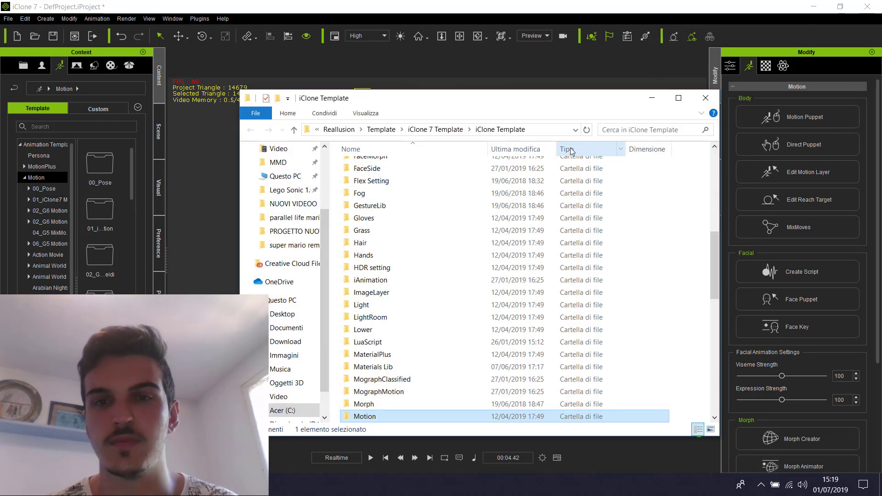
# - Search inside the Motion template folder for "hello"
pyautogui.doubleClick(370, 416)
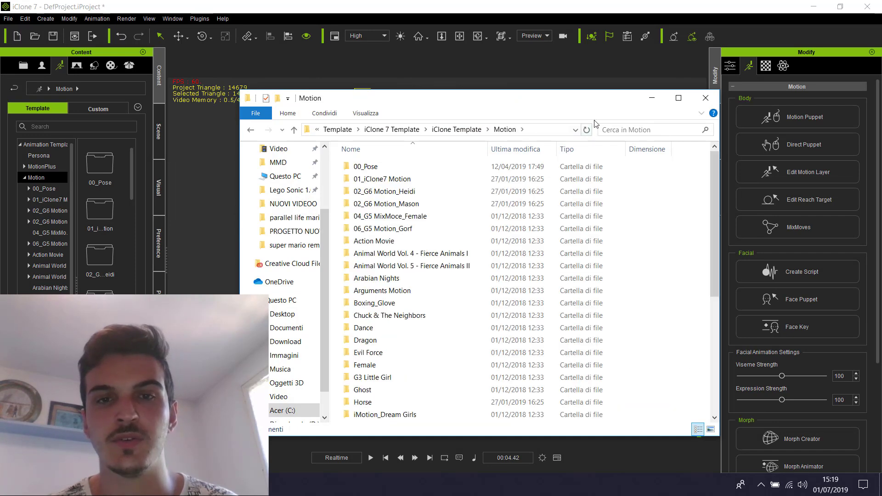
pyautogui.click(615, 130)
pyautogui.write('h')
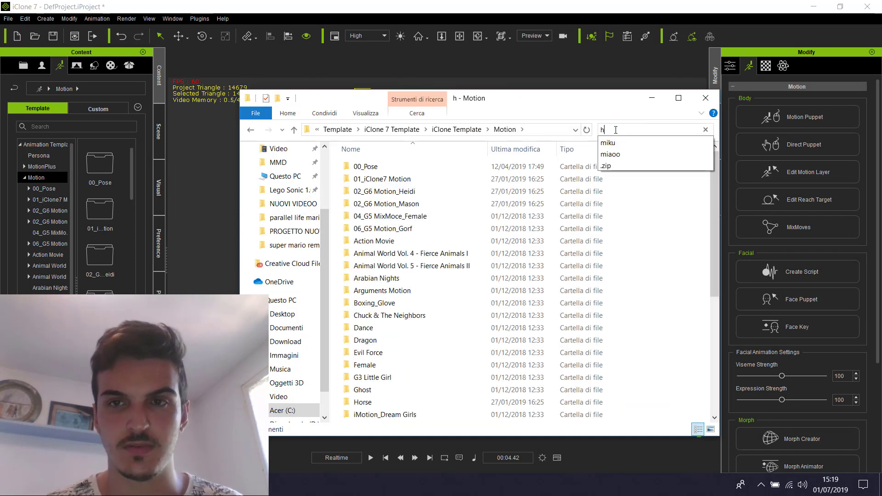
pyautogui.write('ello')
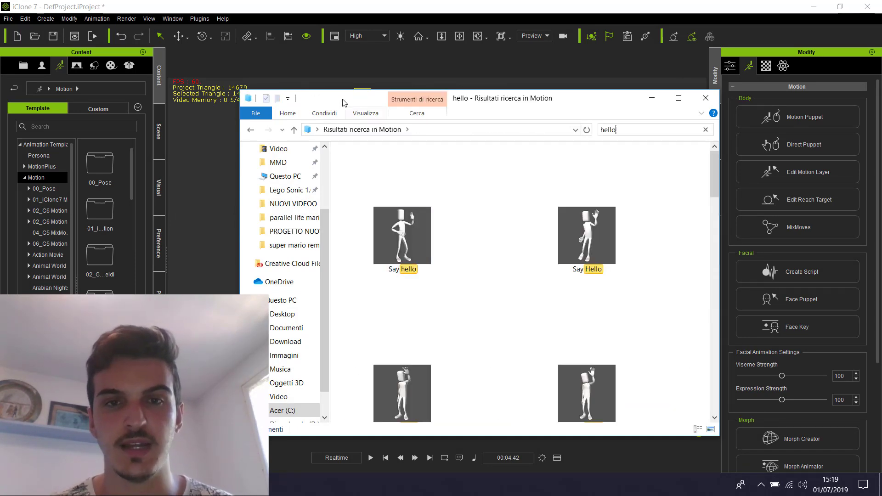
# - Apply the first Say hello motion to Mario, play it back and return the playhead to 00:00.00
pyautogui.moveTo(339, 98); pyautogui.dragTo(507, 86)
pyautogui.moveTo(570, 223); pyautogui.dragTo(386, 236)
pyautogui.press('space')
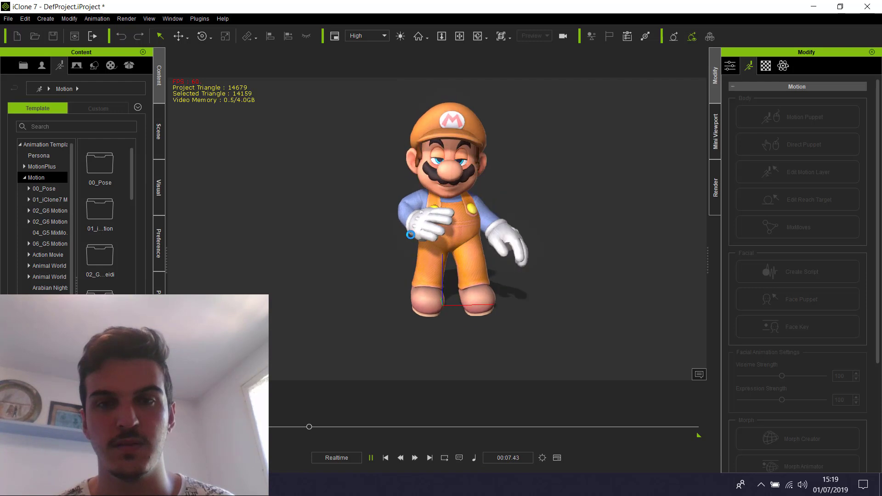
pyautogui.press('space')
pyautogui.moveTo(309, 426); pyautogui.dragTo(277, 426)
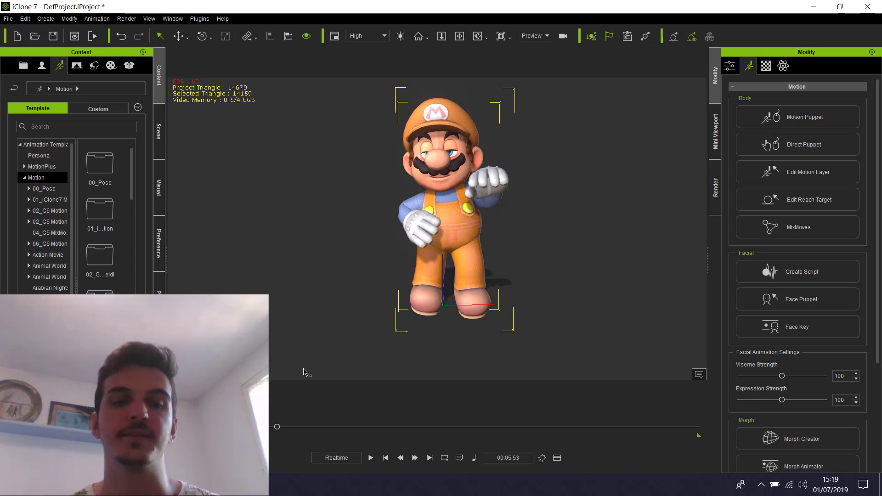
pyautogui.moveTo(277, 426); pyautogui.dragTo(269, 427)
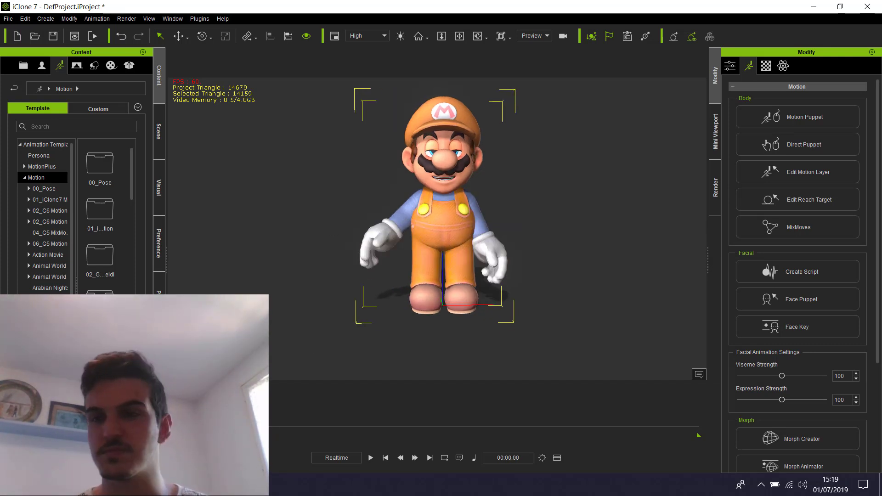